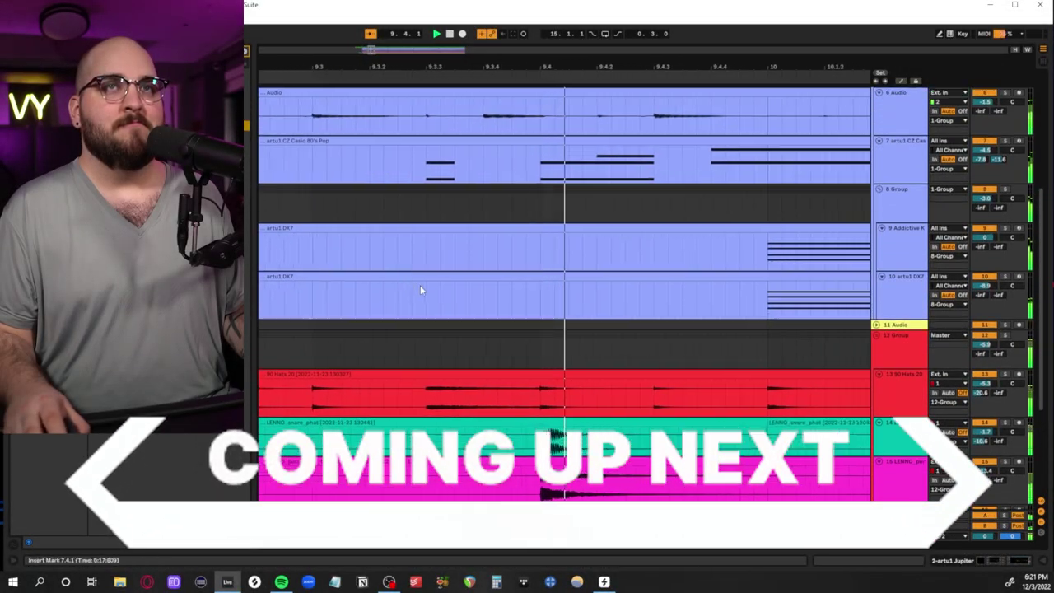
# - Scroll through the remake arrangement and the Dawn FM album list containing the original Out of Time
pyautogui.scroll(-3, 422, 290)
pyautogui.scroll(5, 439, 299)
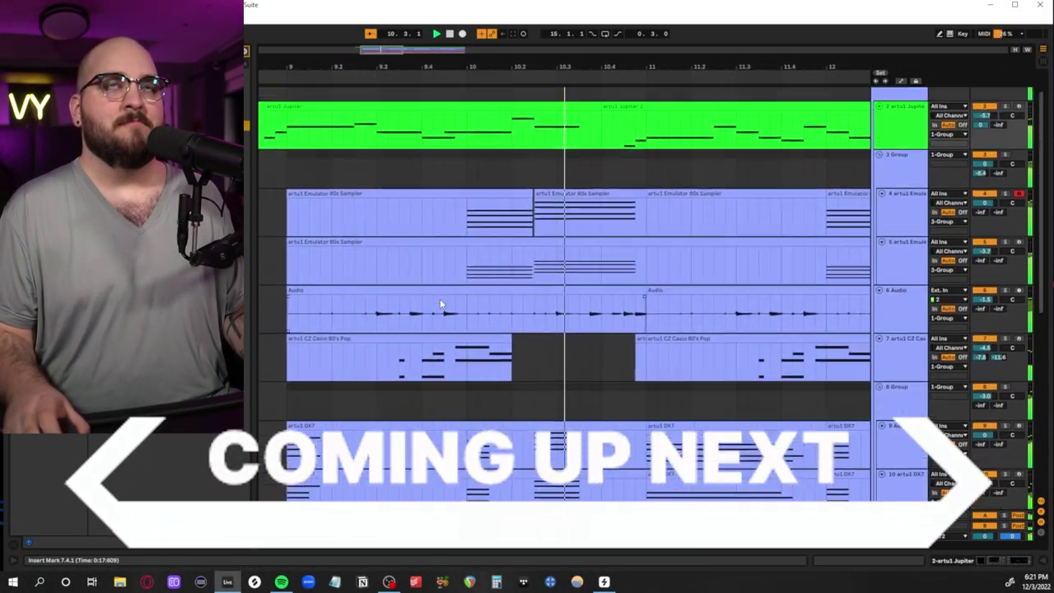
pyautogui.scroll(2, 439, 302)
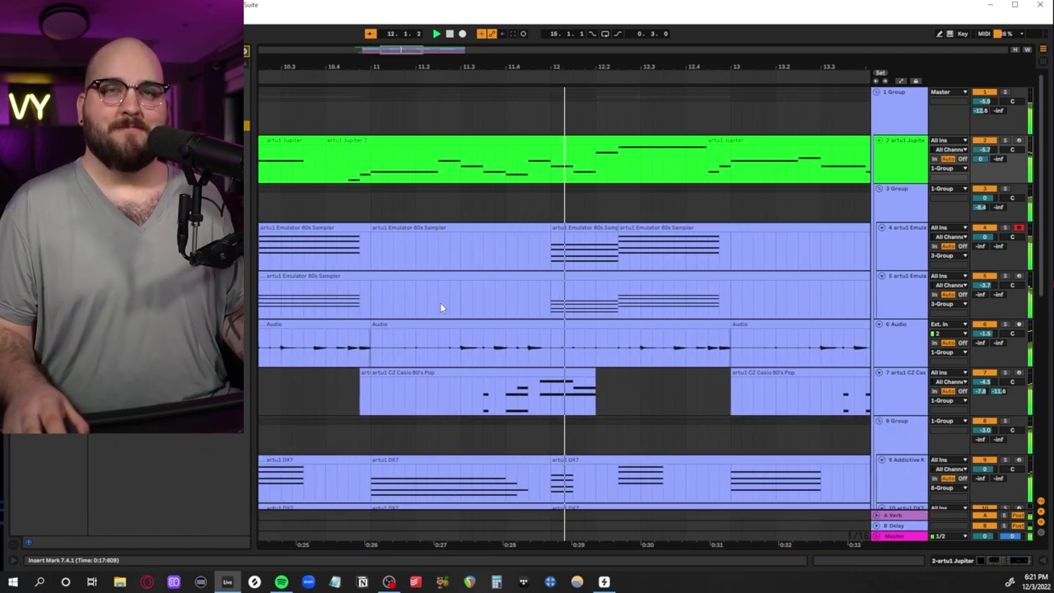
pyautogui.scroll(-8, 440, 307)
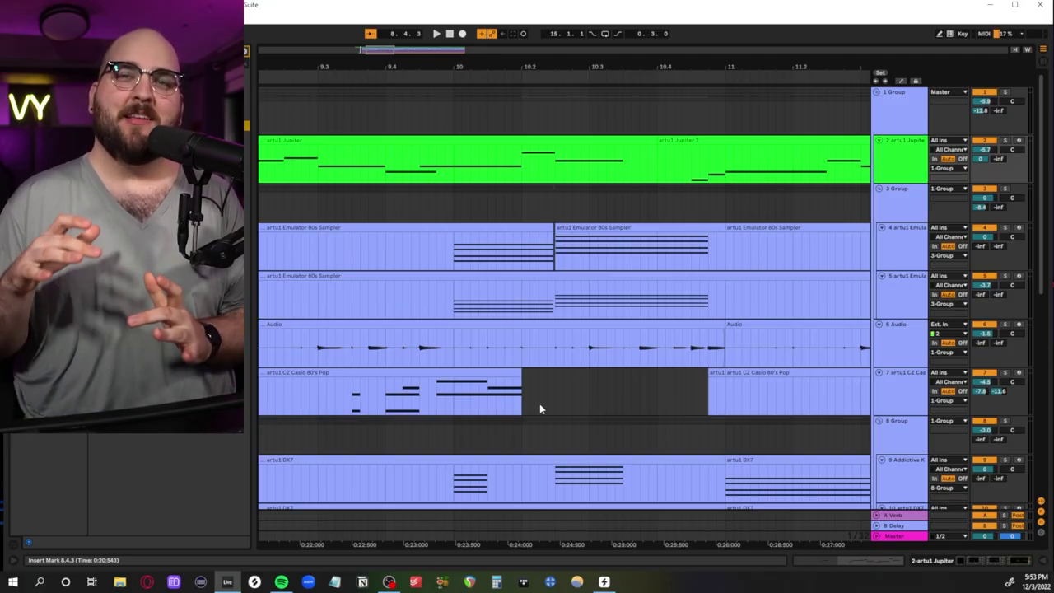
pyautogui.hscroll(1, 539, 403)
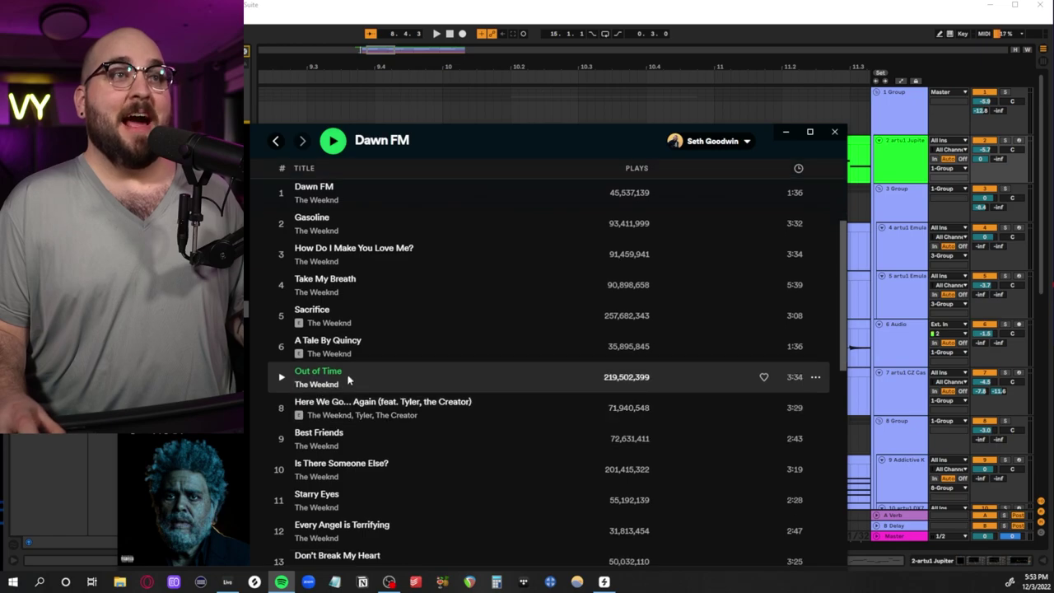
pyautogui.scroll(5, 399, 346)
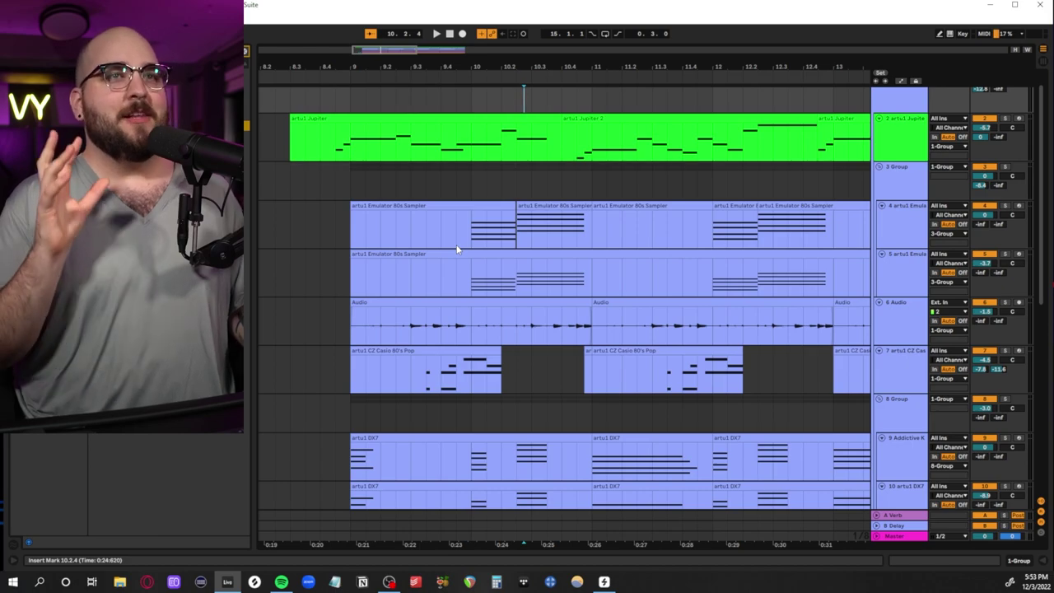
# - Set a start point on the percussion track and zoom and scroll through the arrangement's tracks
pyautogui.scroll(-5, 424, 241)
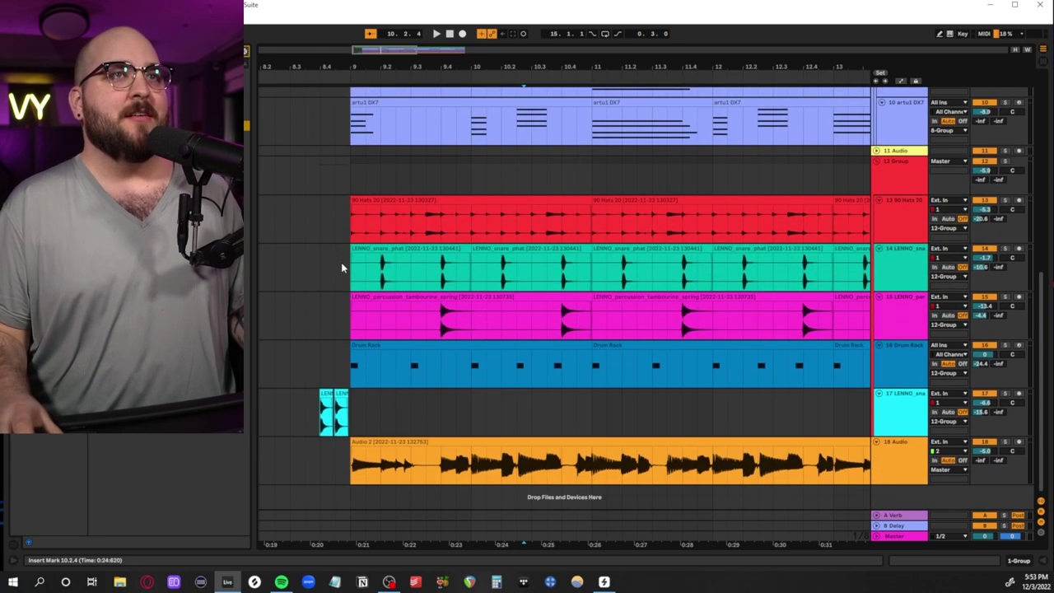
pyautogui.click(340, 262)
pyautogui.press('z')
pyautogui.hscroll(10, 394, 286)
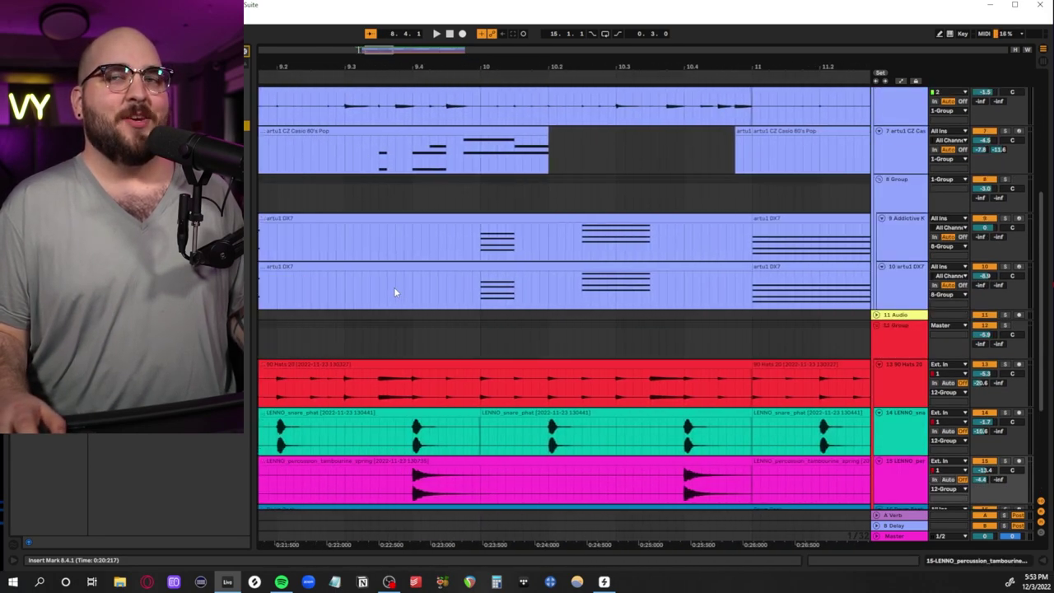
pyautogui.scroll(3, 400, 261)
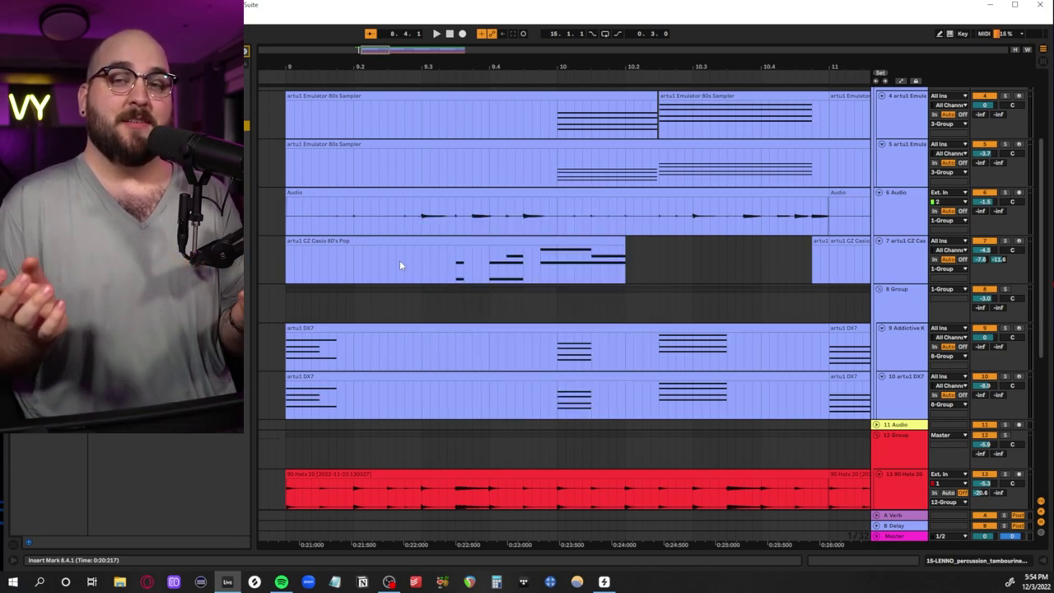
pyautogui.hscroll(1, 399, 262)
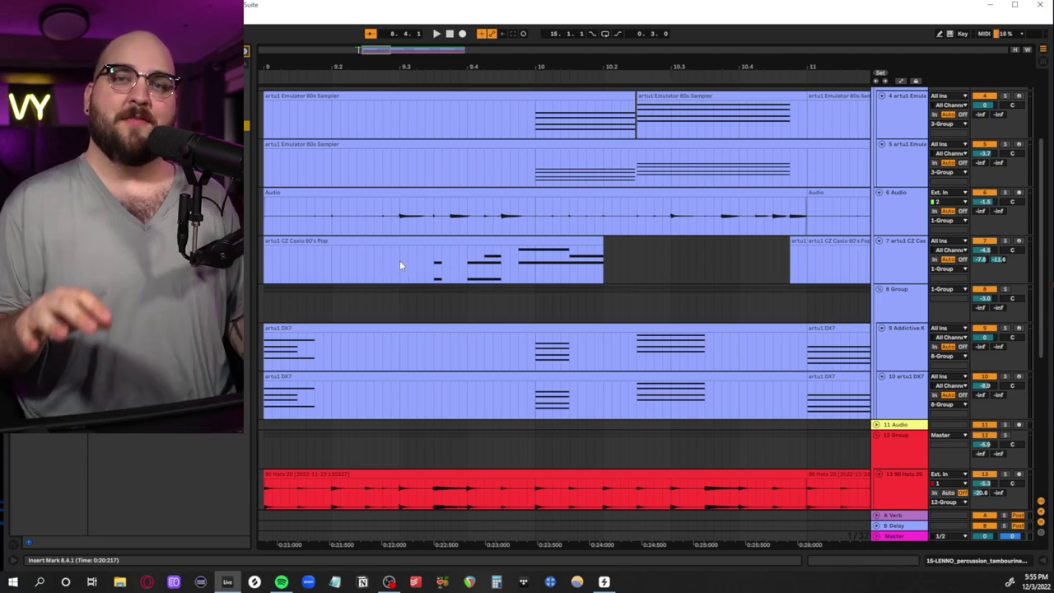
pyautogui.scroll(3, 399, 265)
pyautogui.press('-')
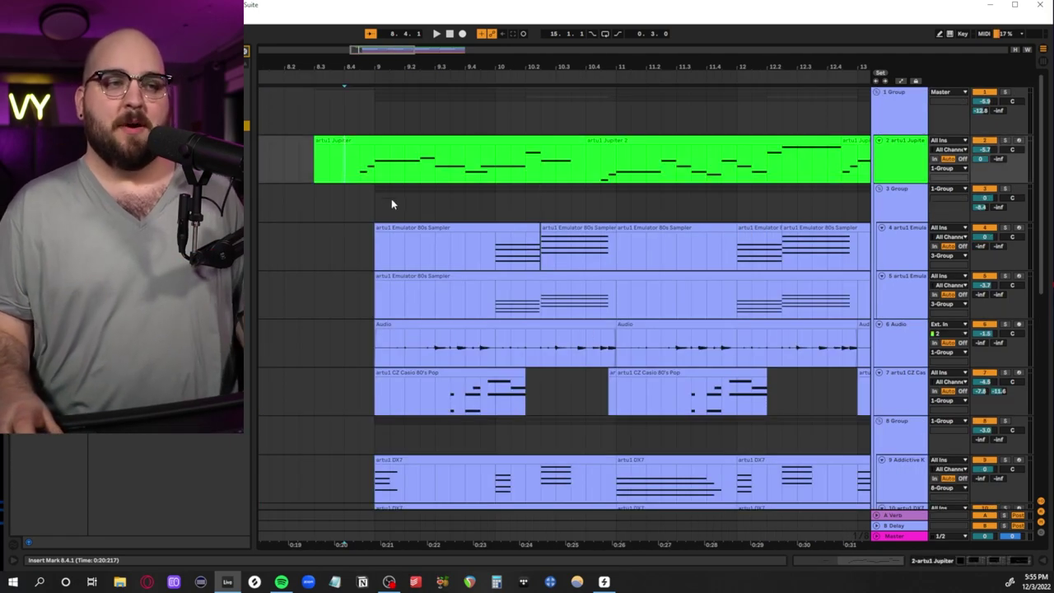
pyautogui.scroll(-5, 658, 220)
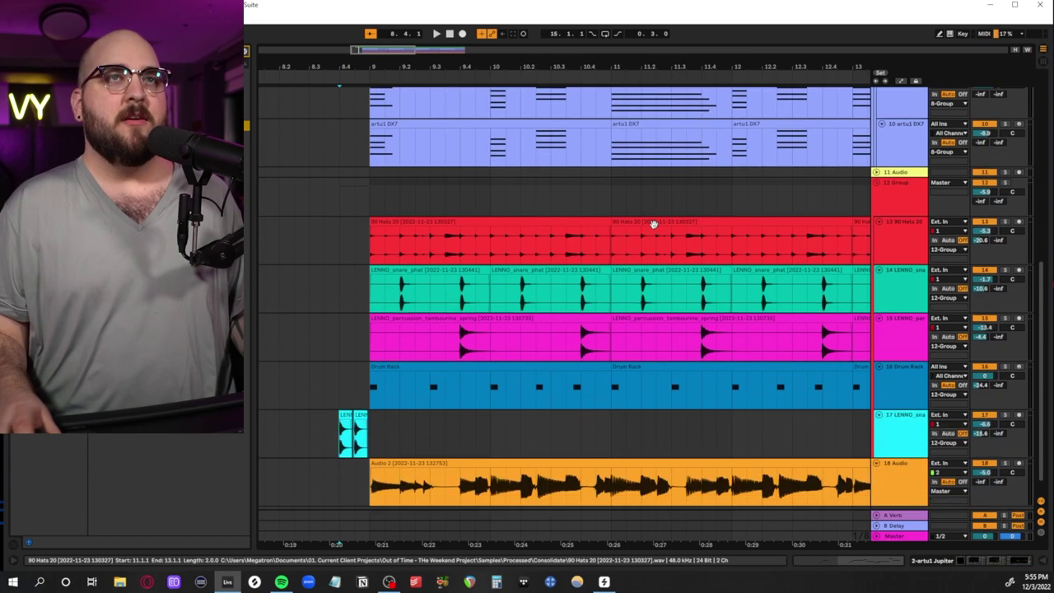
pyautogui.scroll(8, 654, 224)
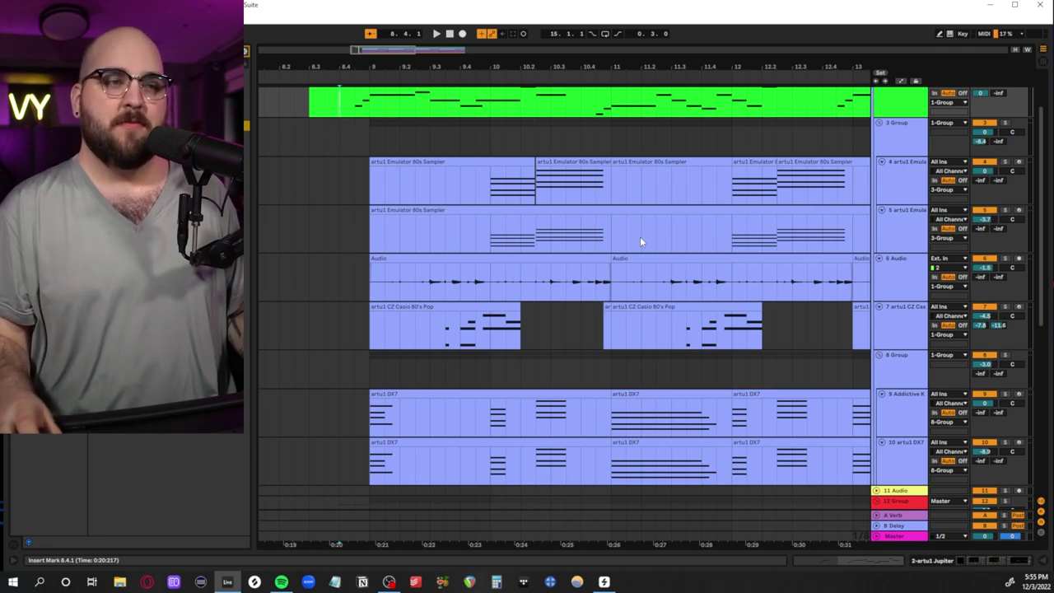
pyautogui.scroll(1, 640, 236)
# - Select bars 9–11 on the 80s Sampler tracks, then set the start at 8.4.1 on Jupiter
pyautogui.moveTo(397, 193); pyautogui.dragTo(623, 224)
pyautogui.scroll(2, 562, 200)
pyautogui.moveTo(329, 136); pyautogui.dragTo(576, 136)
pyautogui.scroll(-6, 590, 158)
pyautogui.click(369, 208)
pyautogui.moveTo(369, 208); pyautogui.dragTo(666, 262)
pyautogui.scroll(-2, 583, 272)
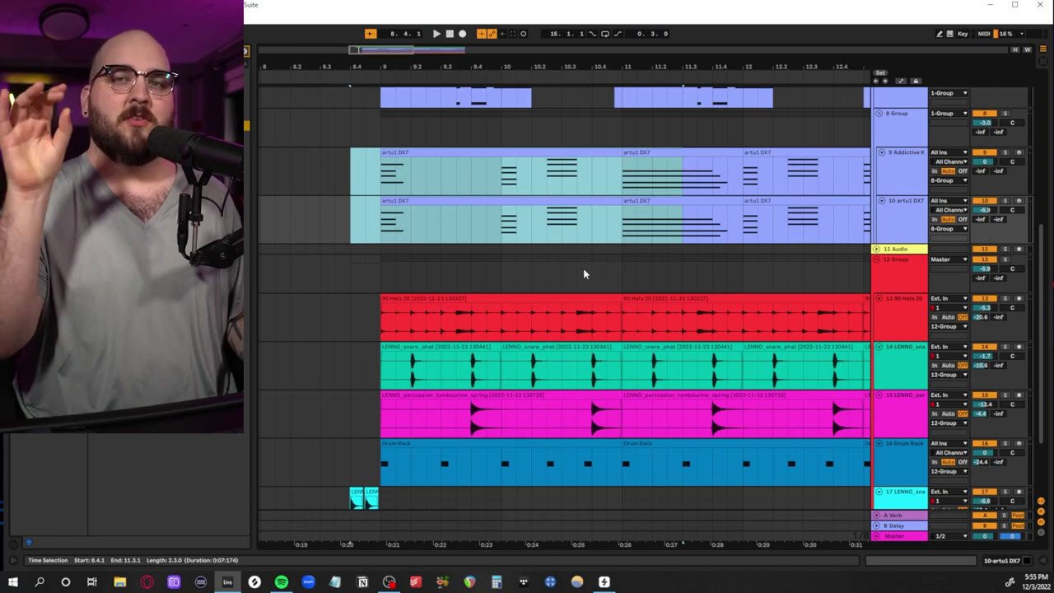
pyautogui.scroll(6, 583, 268)
pyautogui.click(368, 151)
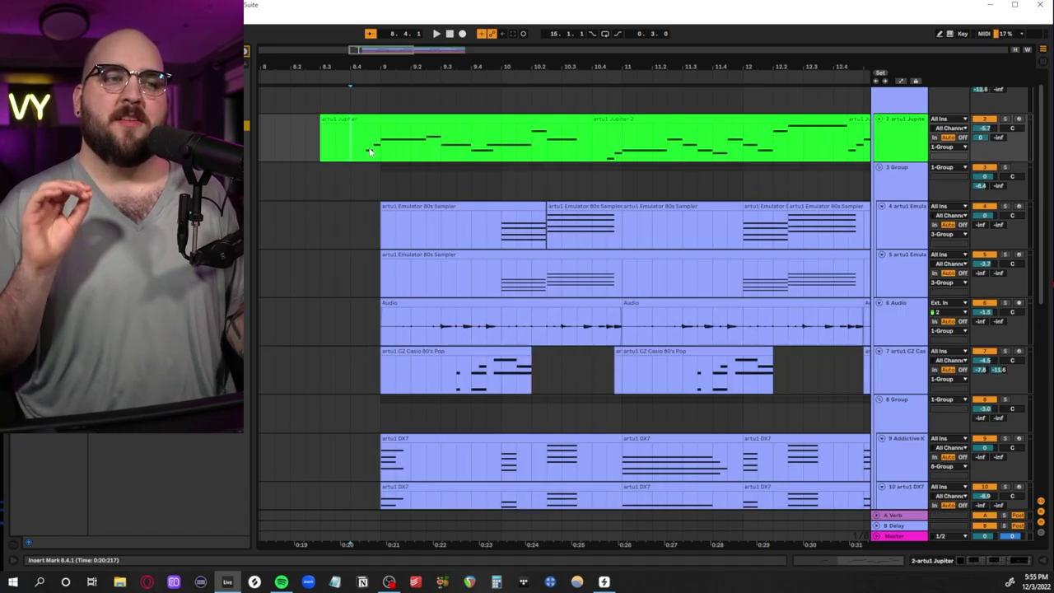
# - Show the Jupiter devices and play the 8.4.1–11.3.3 phrase, zooming during playback, then stop
pyautogui.hotkey('ctrl', 'alt', 'l')
pyautogui.moveTo(354, 170); pyautogui.dragTo(694, 160)
pyautogui.press('space')
pyautogui.press('z')
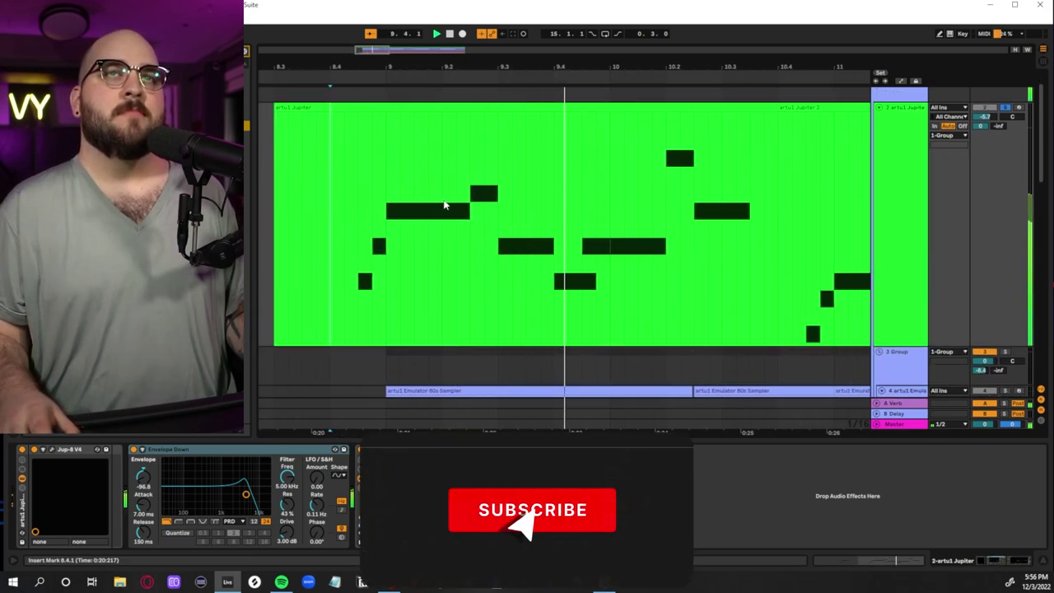
pyautogui.press('-')
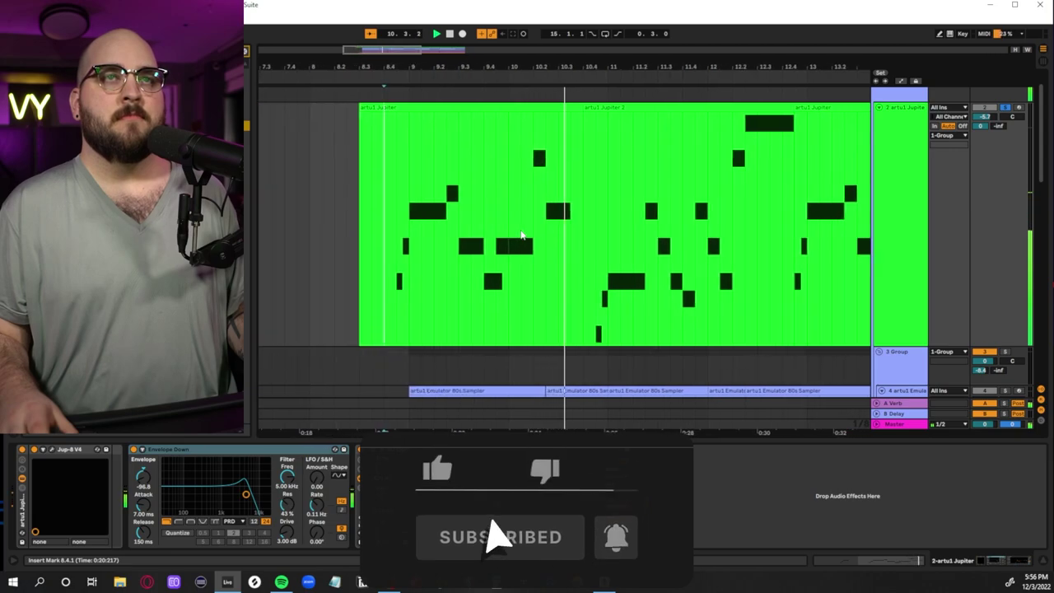
pyautogui.press('+')
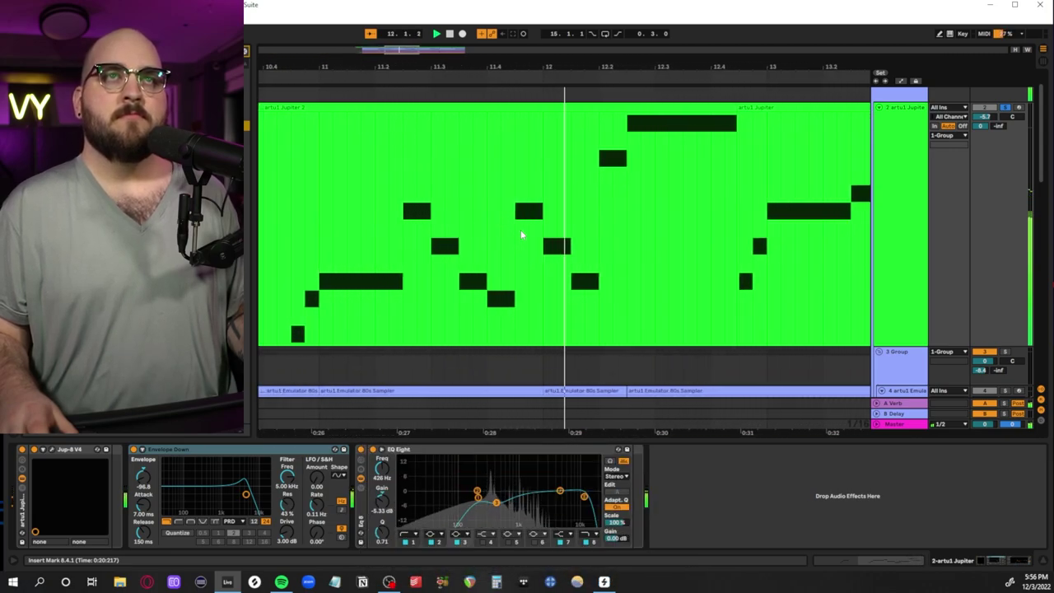
pyautogui.press('space')
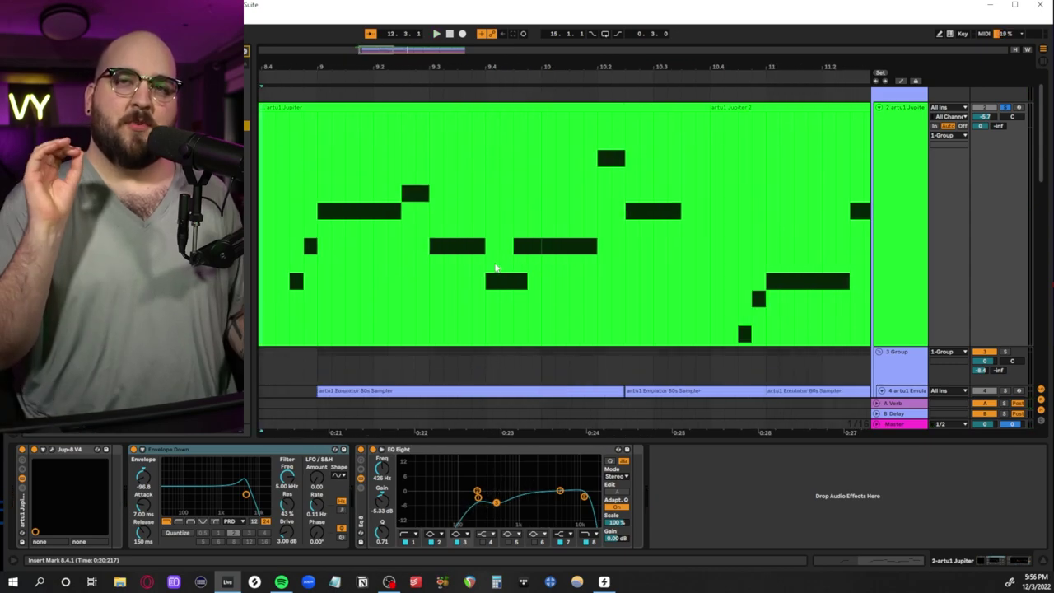
pyautogui.press('-')
pyautogui.press('+')
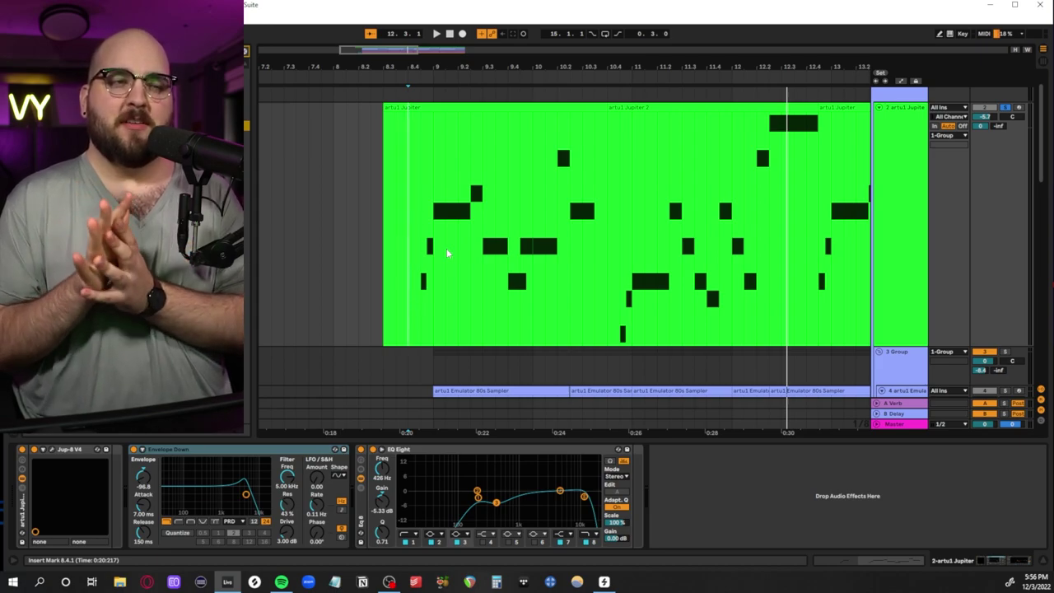
# - Narrow the Jupiter selection to 9.1.1–9.2.3, set the start at 9.1.4 and open Jup-8 V
pyautogui.hscroll(1, 446, 253)
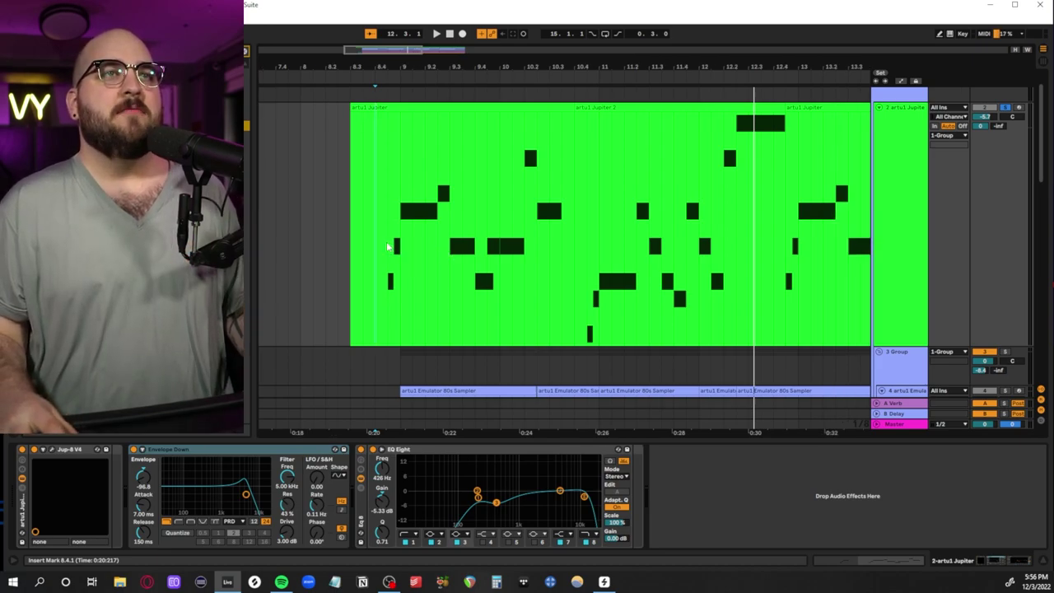
pyautogui.moveTo(388, 245); pyautogui.dragTo(586, 239)
pyautogui.scroll(3, 486, 247)
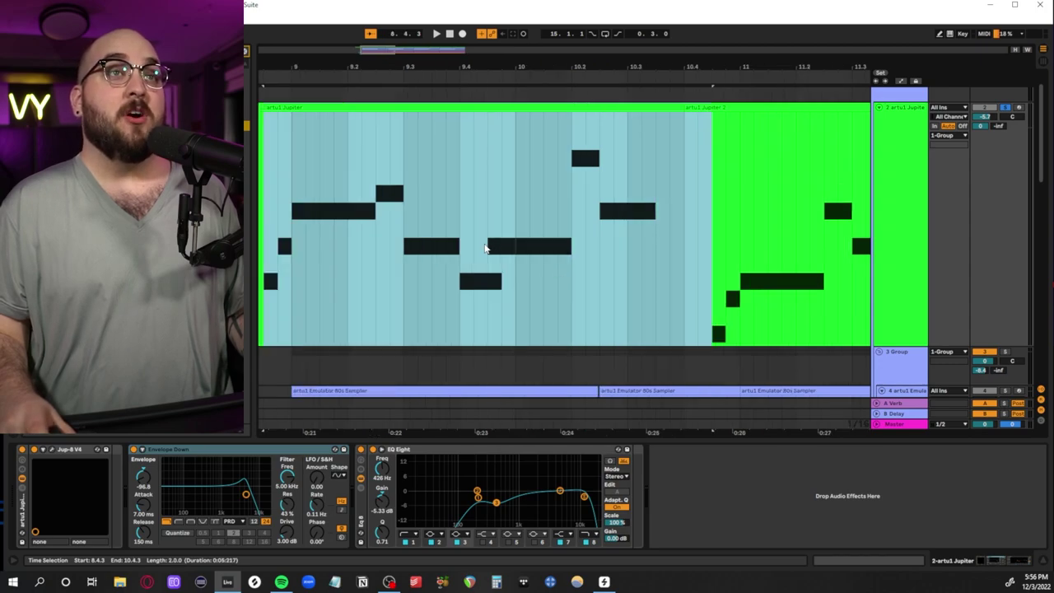
pyautogui.hscroll(-5, 494, 247)
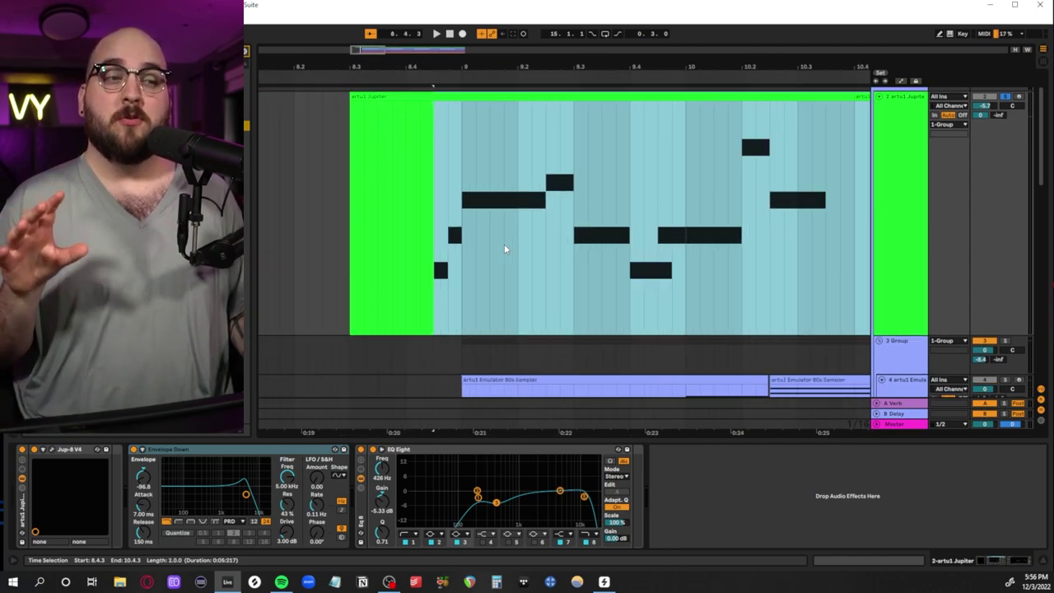
pyautogui.moveTo(433, 245); pyautogui.dragTo(544, 235)
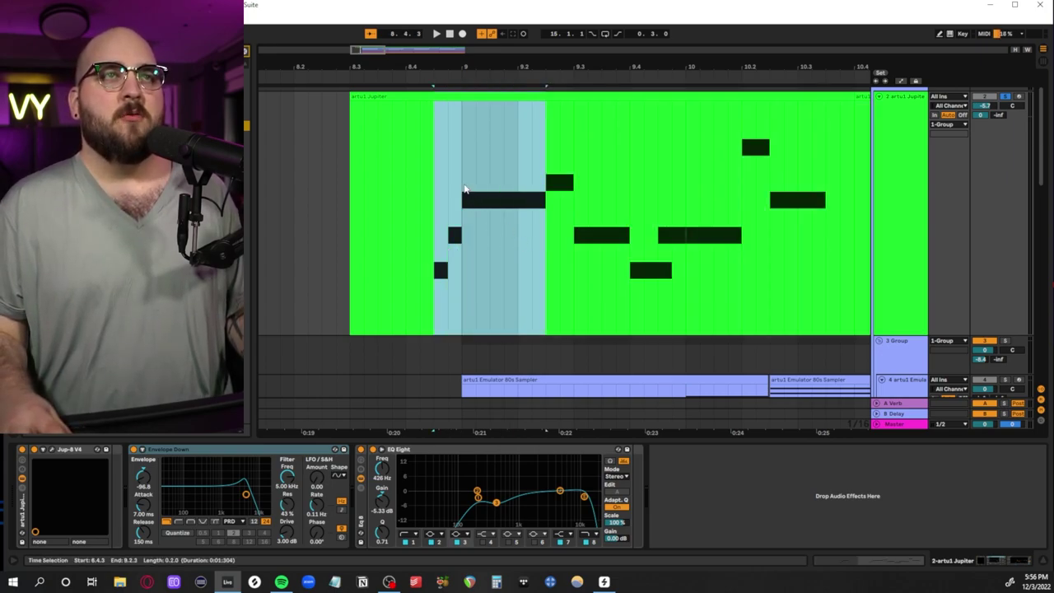
pyautogui.moveTo(462, 183); pyautogui.dragTo(546, 184)
pyautogui.click(504, 212)
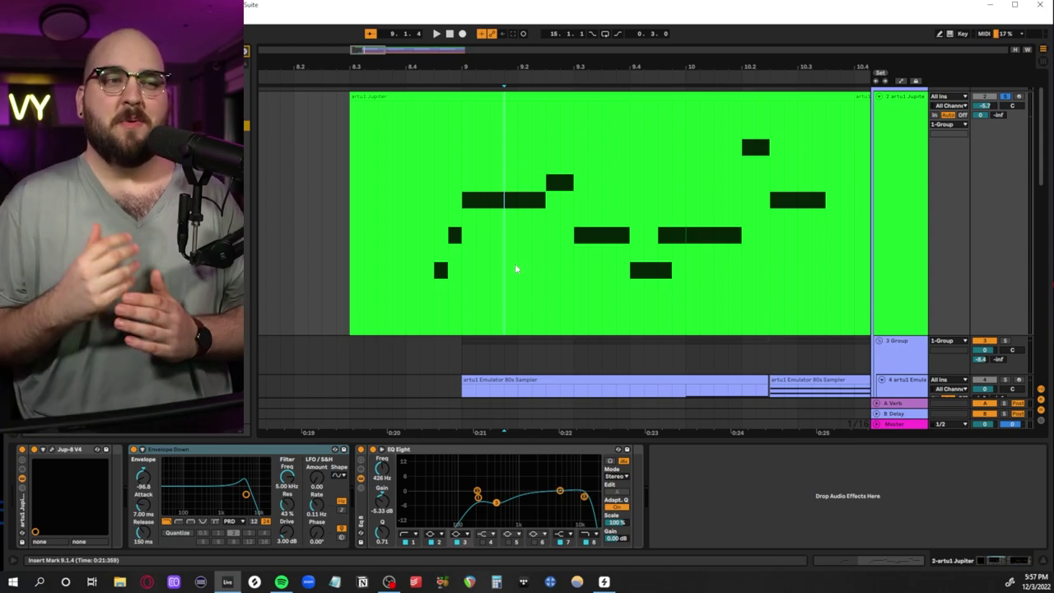
pyautogui.hotkey('ctrl', 'alt', 'p')
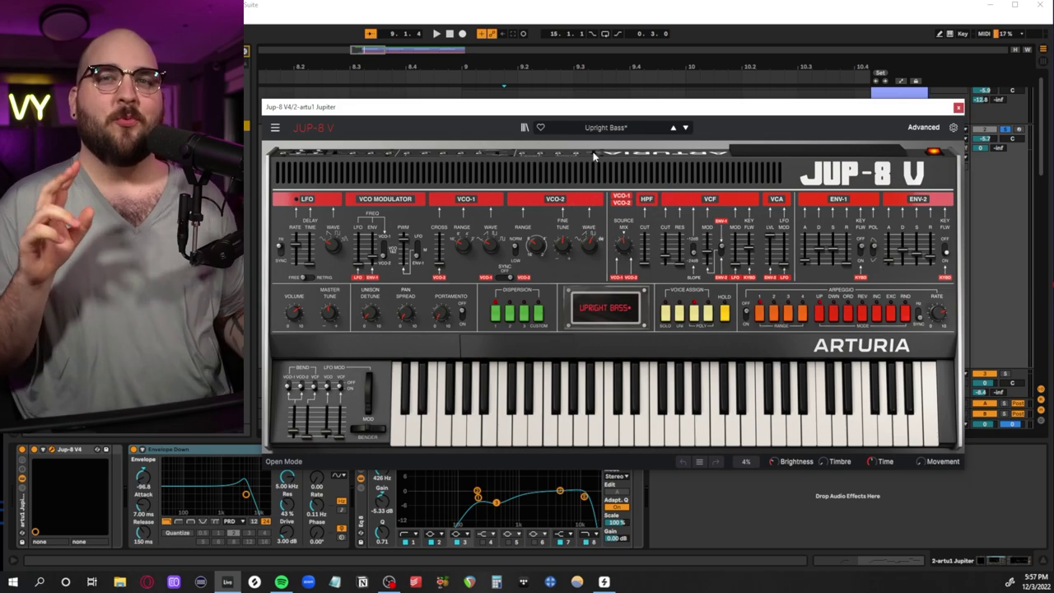
# - Nudge the Jup-8 V window slightly, then close it with Ctrl+Alt+P
pyautogui.moveTo(394, 112); pyautogui.dragTo(395, 115)
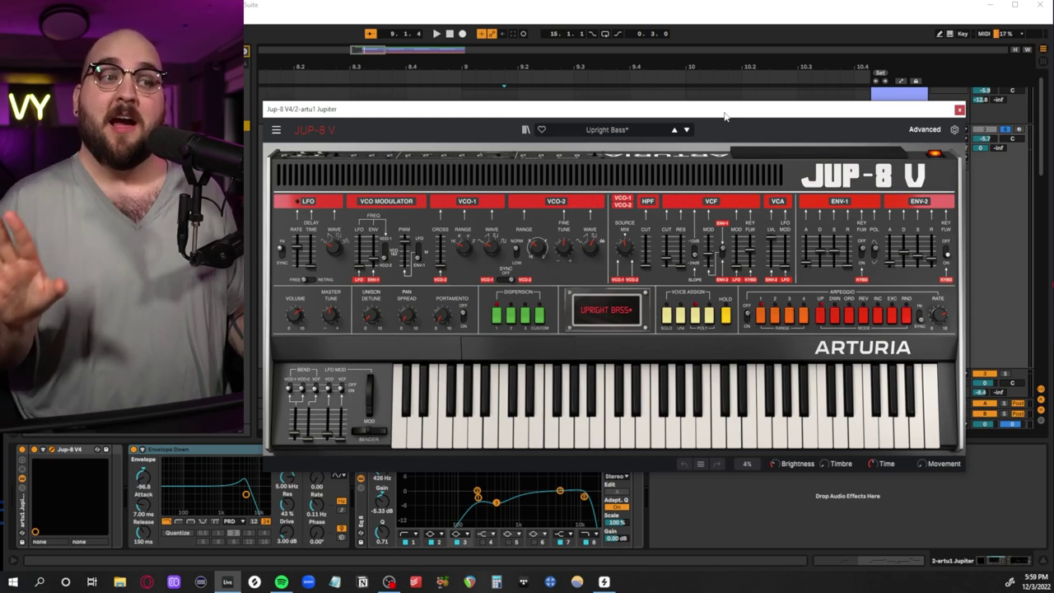
pyautogui.hotkey('ctrl', 'alt', 'p')
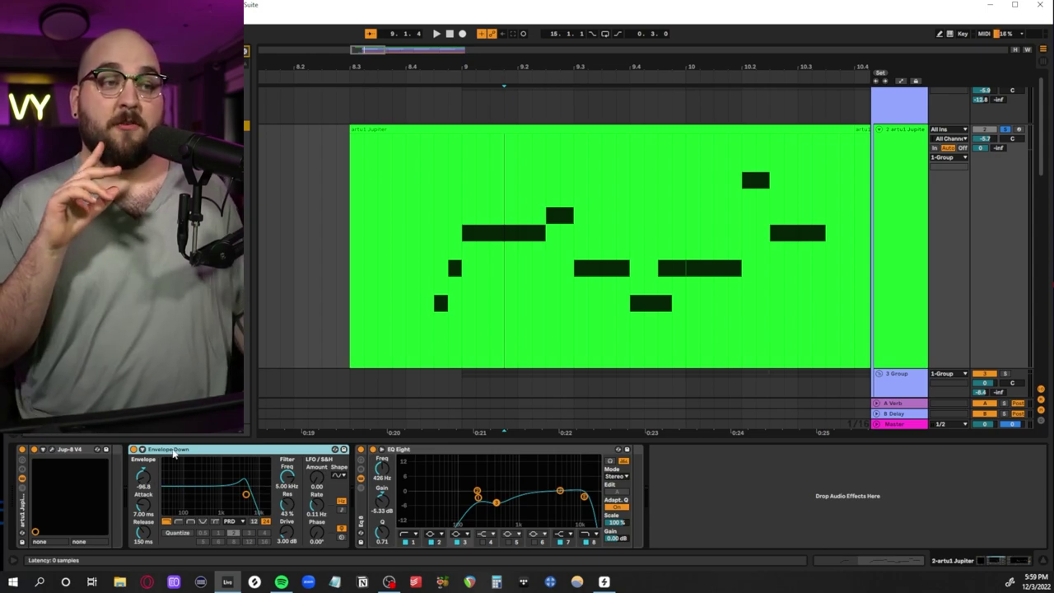
# - Select 9.4.4–10.4.4 on both Emulator tracks, play from just before bar 10, then open track 4's Prophet V3
pyautogui.click(426, 461)
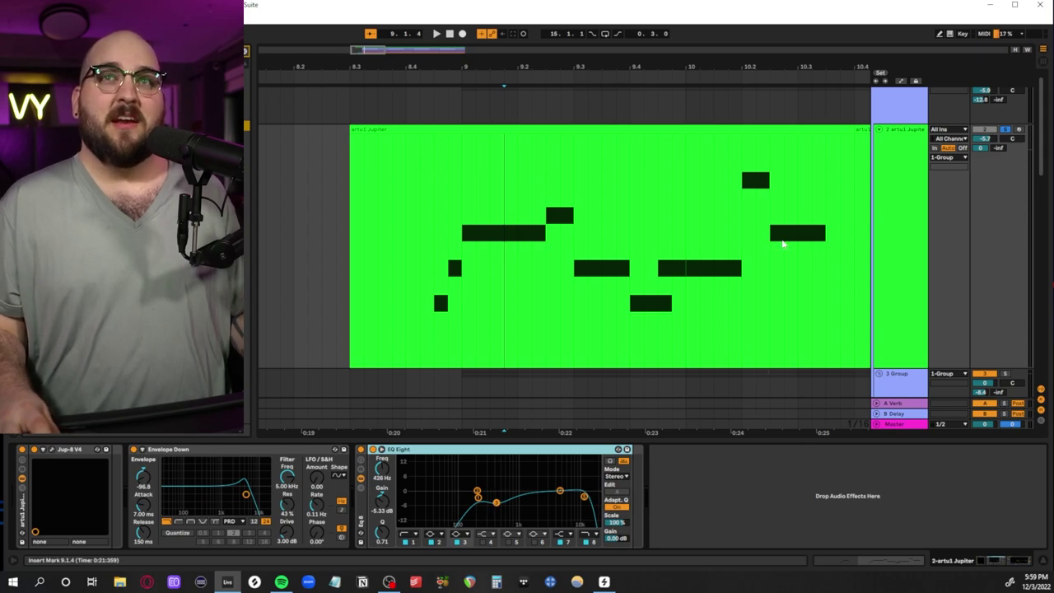
pyautogui.click(629, 237)
pyautogui.scroll(-3, 508, 242)
pyautogui.press('x')
pyautogui.moveTo(368, 169); pyautogui.dragTo(651, 218)
pyautogui.press('z')
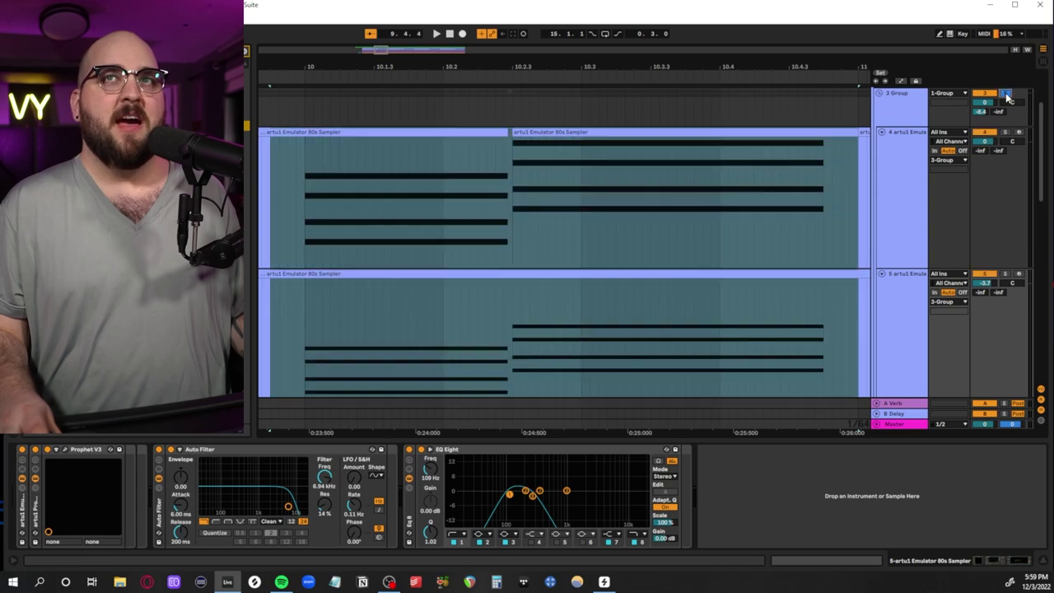
pyautogui.click(417, 219)
pyautogui.press('space')
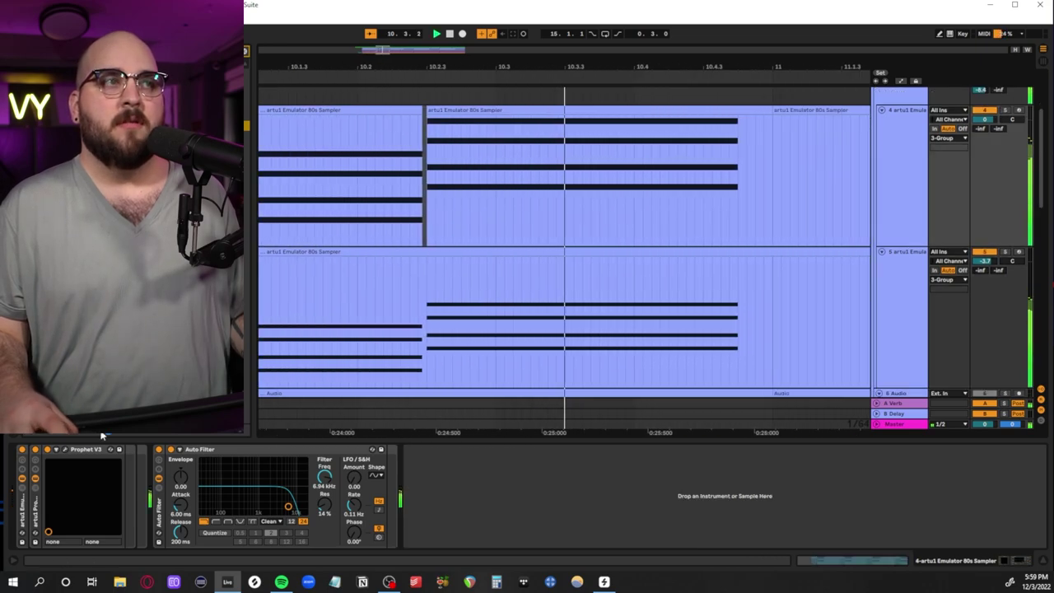
pyautogui.click(66, 449)
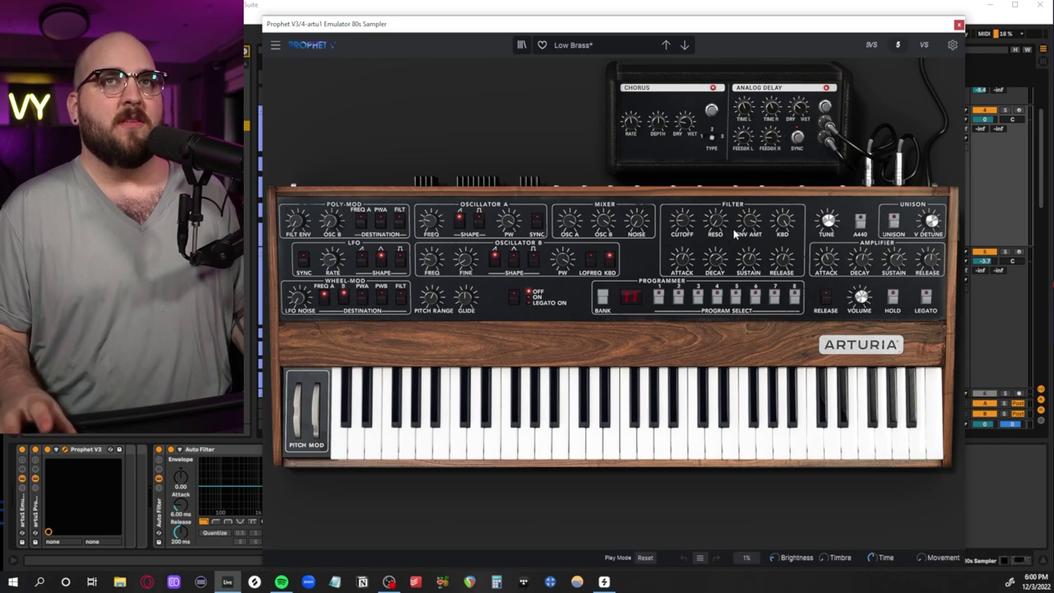
# - Raise the Prophet V amplifier attack to 40.86 ms and the filter attack to 182.72 ms
pyautogui.moveTo(686, 261)
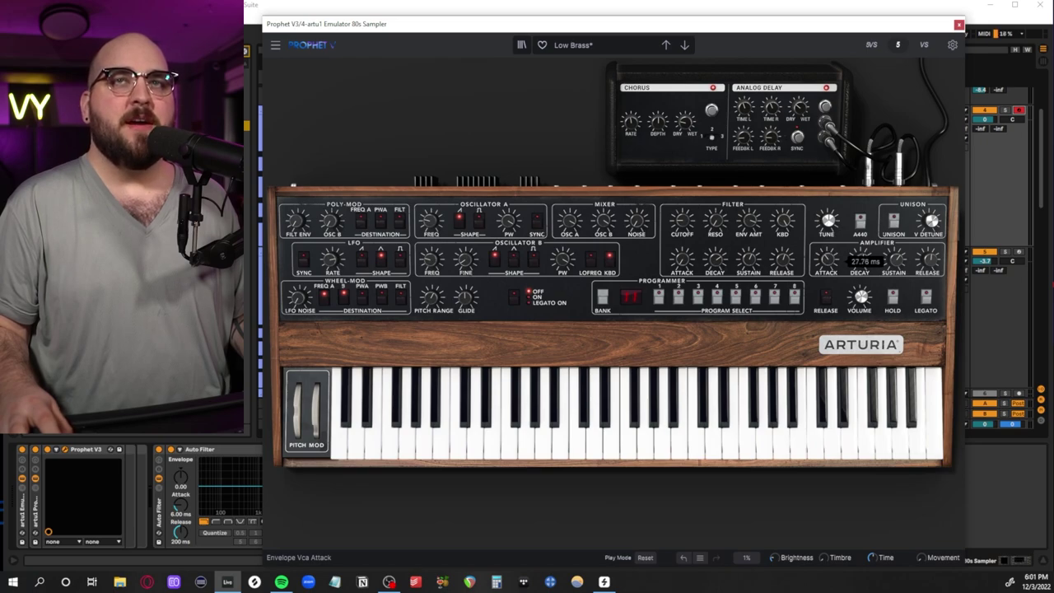
pyautogui.moveTo(830, 264); pyautogui.dragTo(830, 257)
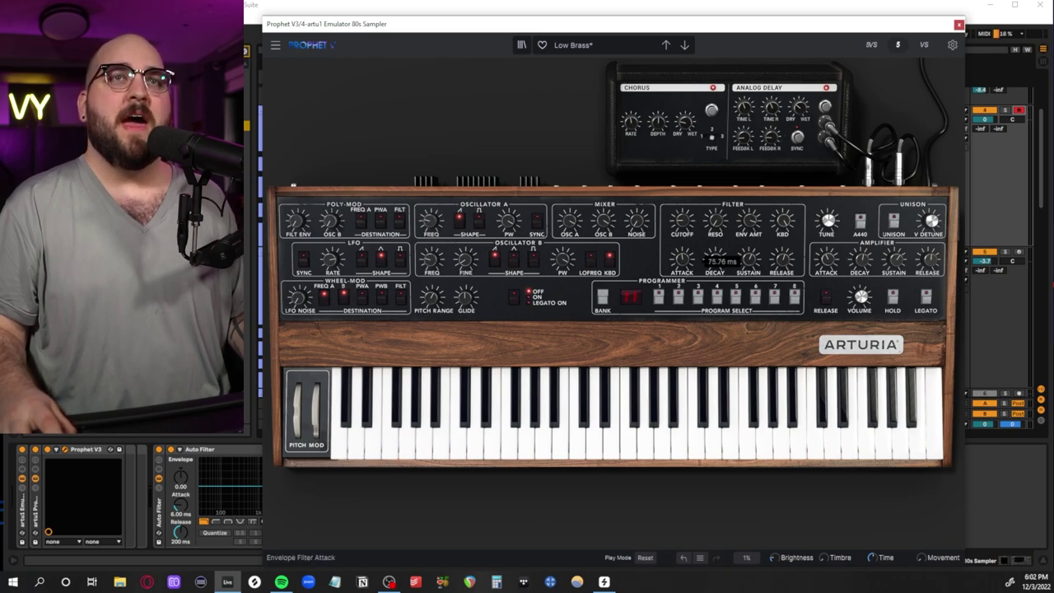
pyautogui.moveTo(682, 261); pyautogui.dragTo(683, 268)
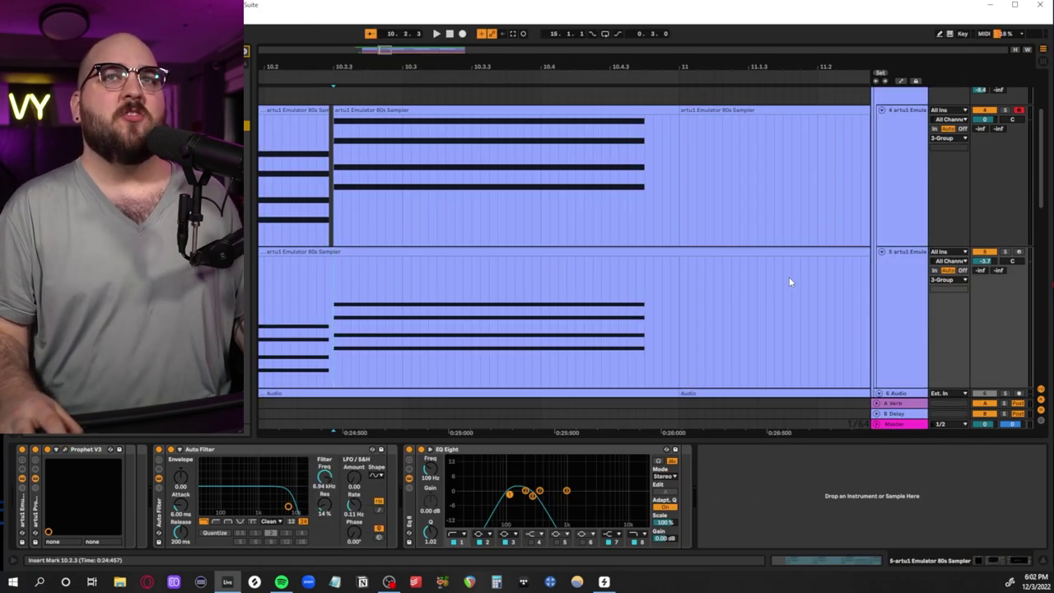
# - Mark 10.2.3–11.1.1 on track 5, solo it and play its chords from bar 10
pyautogui.moveTo(320, 303); pyautogui.dragTo(710, 289)
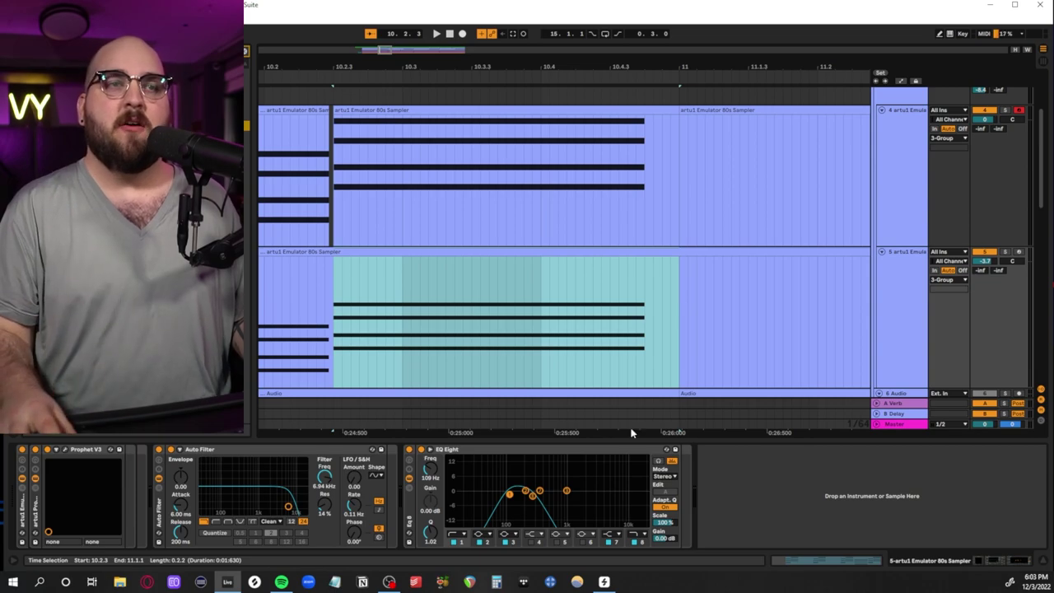
pyautogui.click(520, 449)
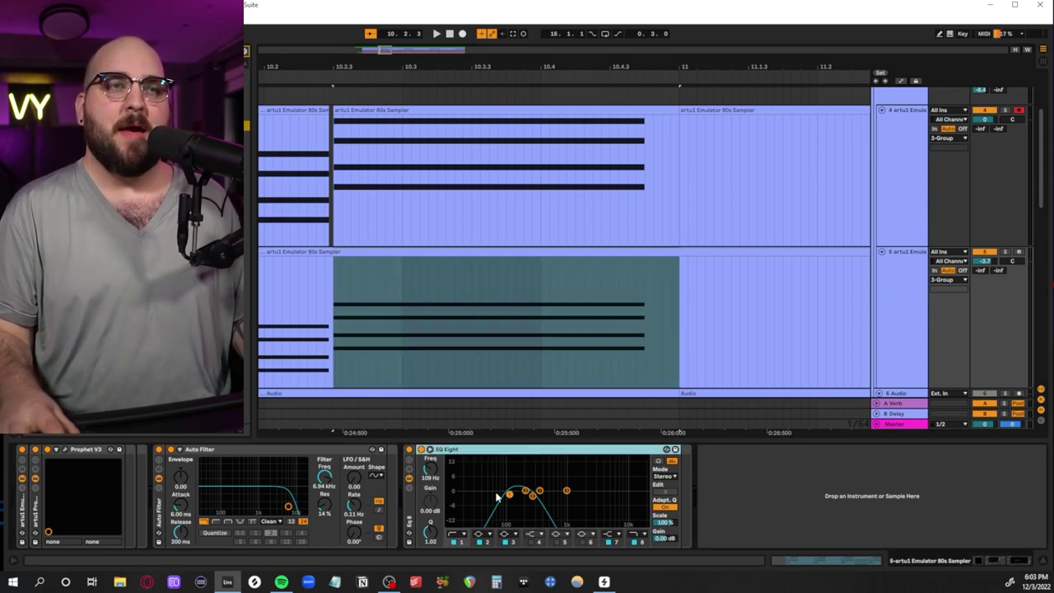
pyautogui.click(1006, 252)
pyautogui.hscroll(-3, 651, 335)
pyautogui.click(388, 334)
pyautogui.press('space')
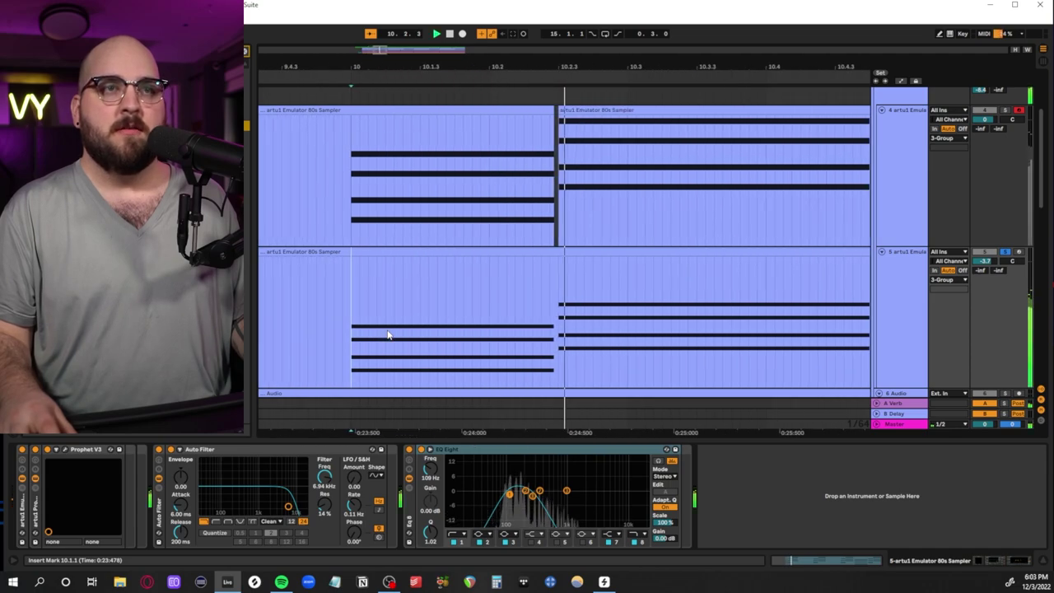
pyautogui.press('space')
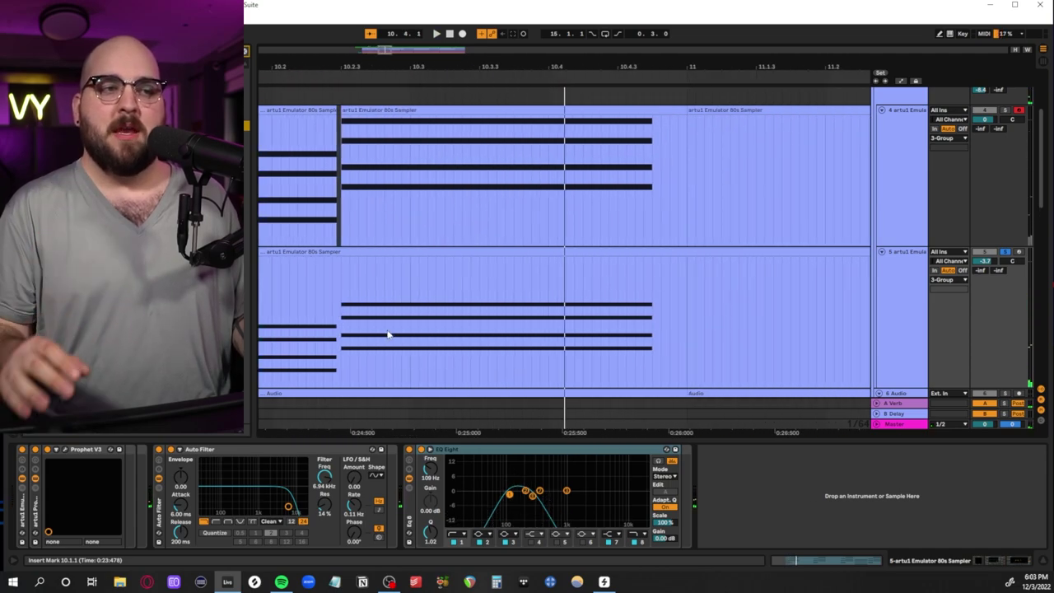
# - Replay track 5 from bar 10 zoomed out, then open and reposition its Prophet V3 window
pyautogui.press('-')
pyautogui.scroll(3, 337, 197)
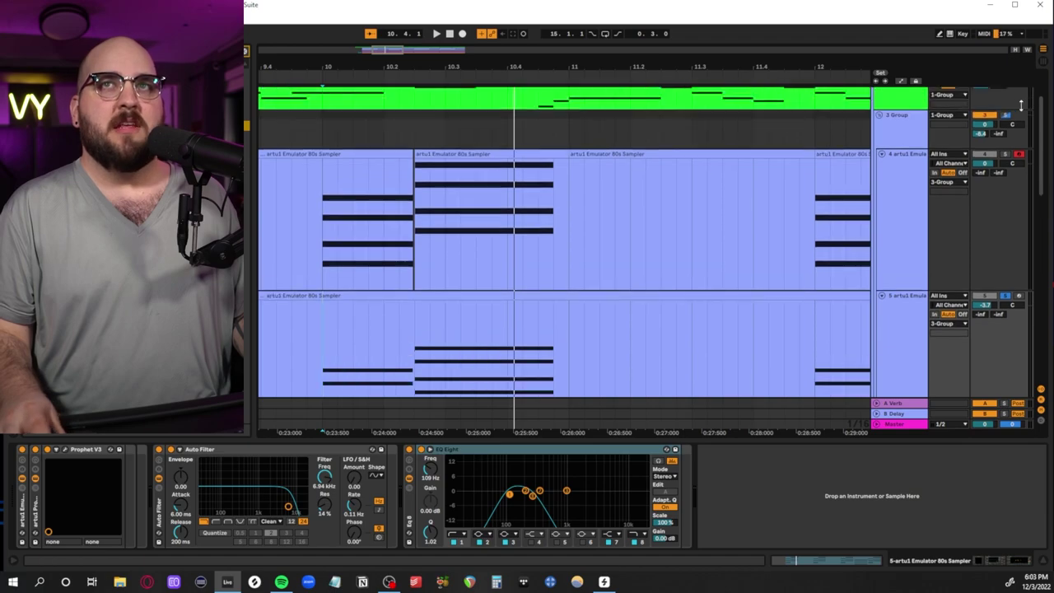
pyautogui.press('space')
pyautogui.scroll(-2, 703, 218)
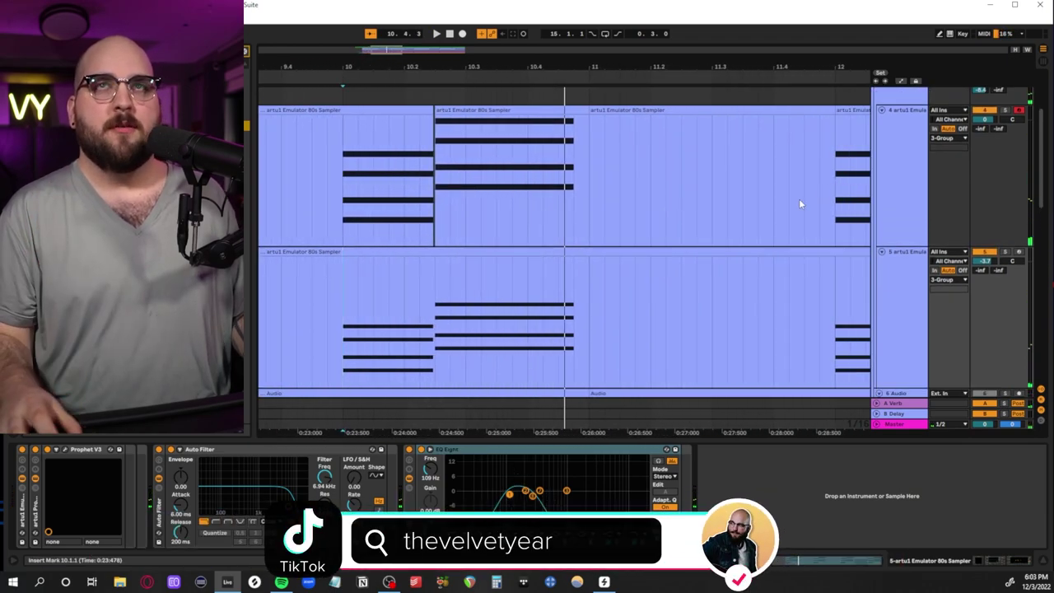
pyautogui.click(65, 450)
pyautogui.moveTo(712, 23); pyautogui.dragTo(728, 21)
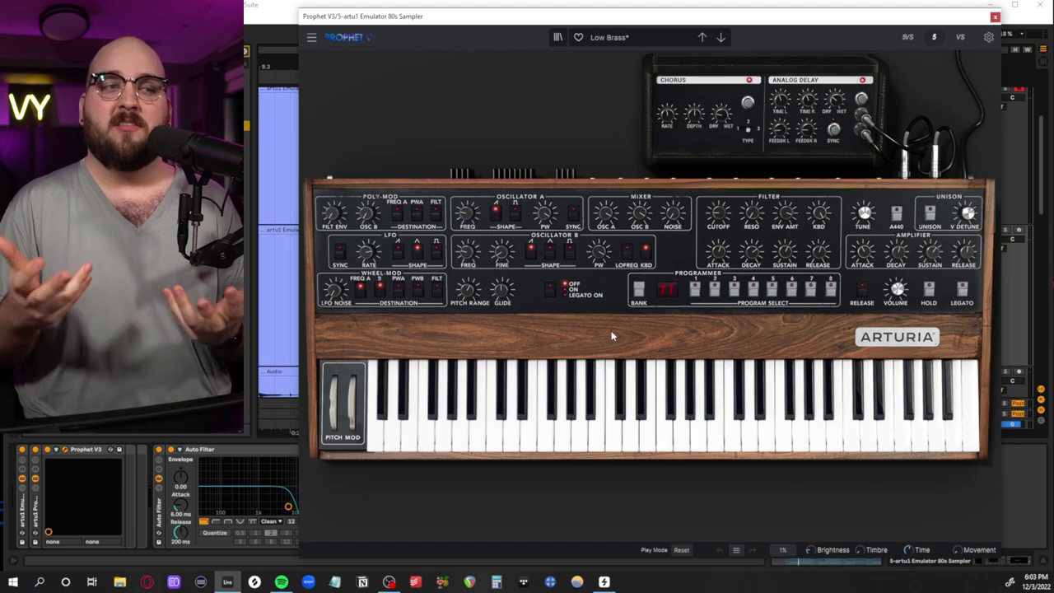
# - Close Prophet V3, mark bar 10 on both sampler tracks, then select 8.4.1–13.4.1 across tracks 2–5
pyautogui.click(279, 317)
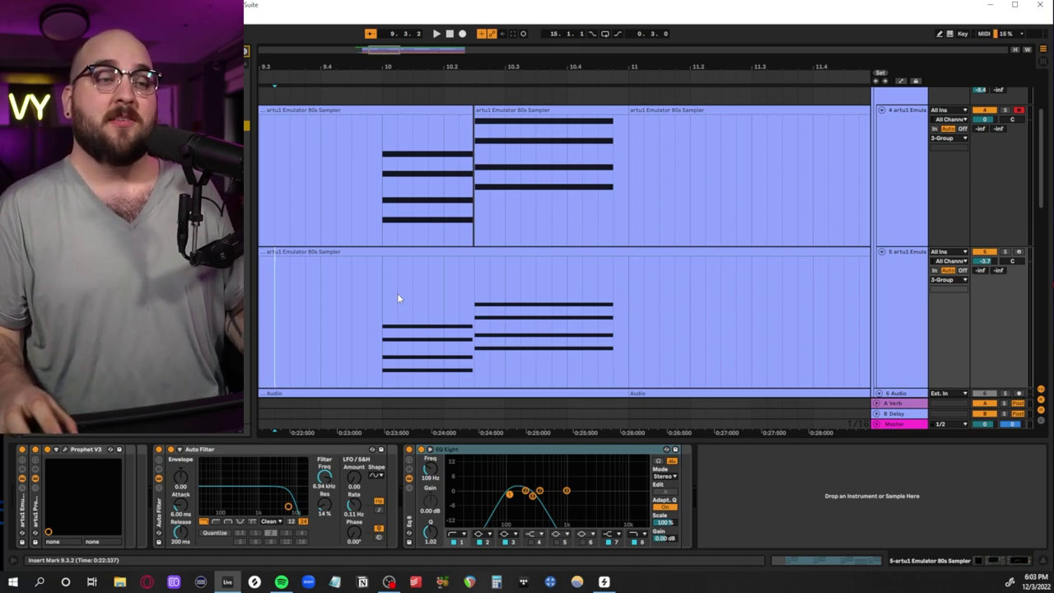
pyautogui.hscroll(-2, 404, 212)
pyautogui.moveTo(439, 189); pyautogui.dragTo(697, 313)
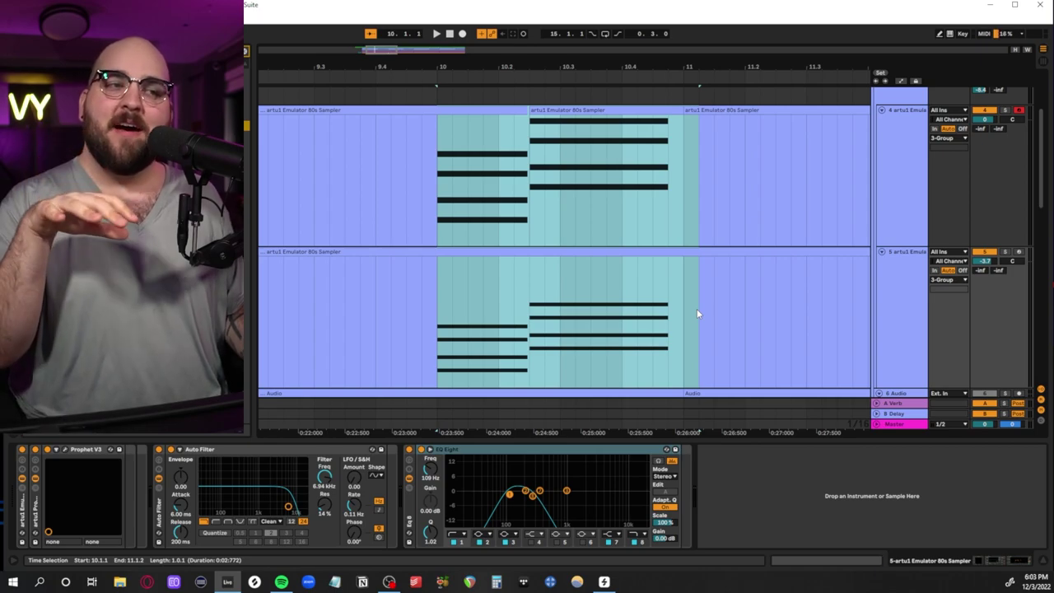
pyautogui.click(439, 213)
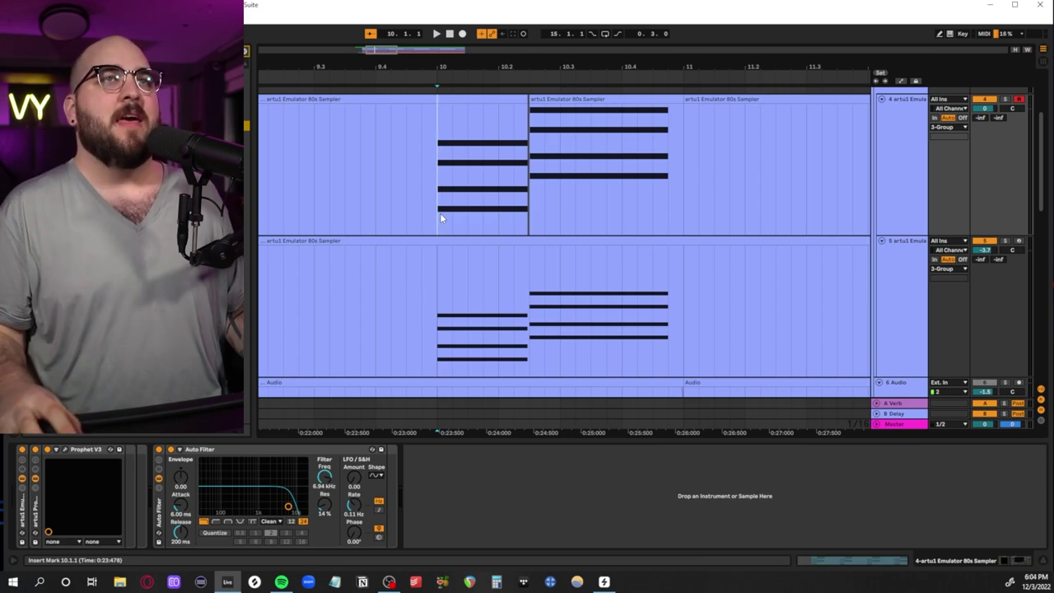
pyautogui.moveTo(440, 213); pyautogui.dragTo(676, 295)
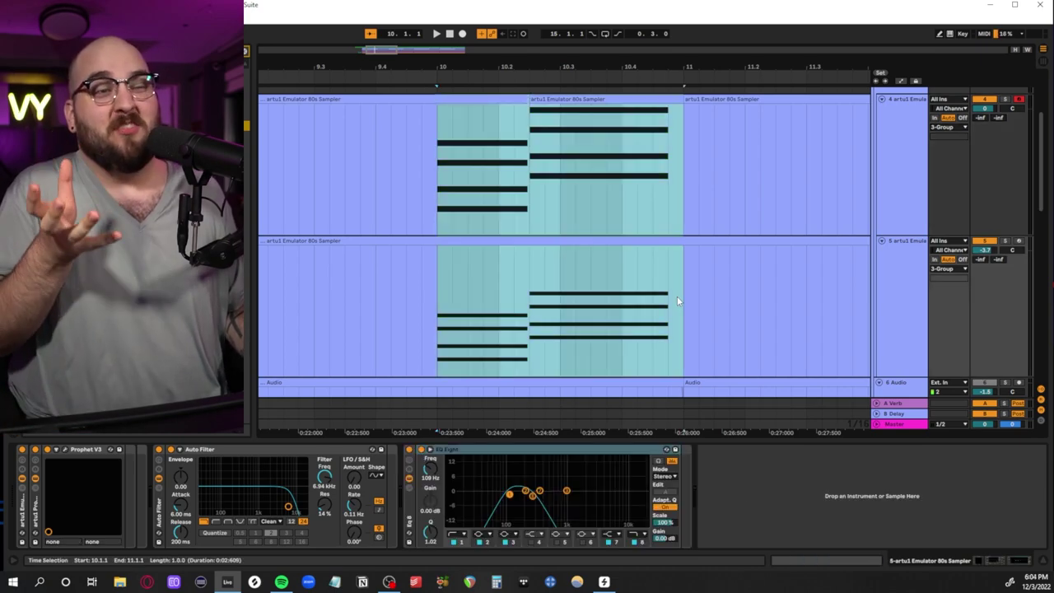
pyautogui.press('x')
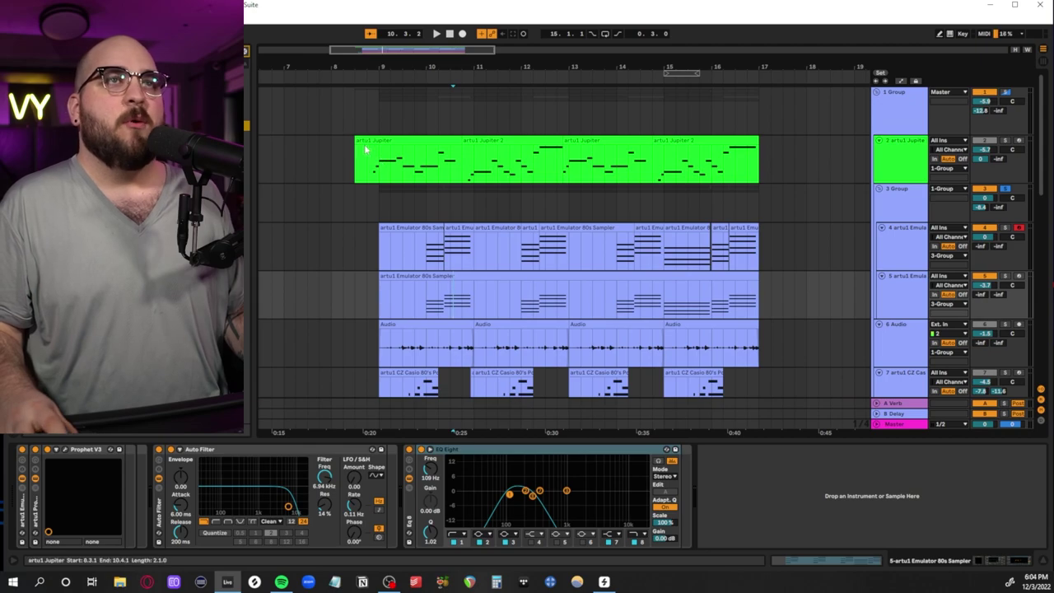
pyautogui.moveTo(368, 144); pyautogui.dragTo(609, 284)
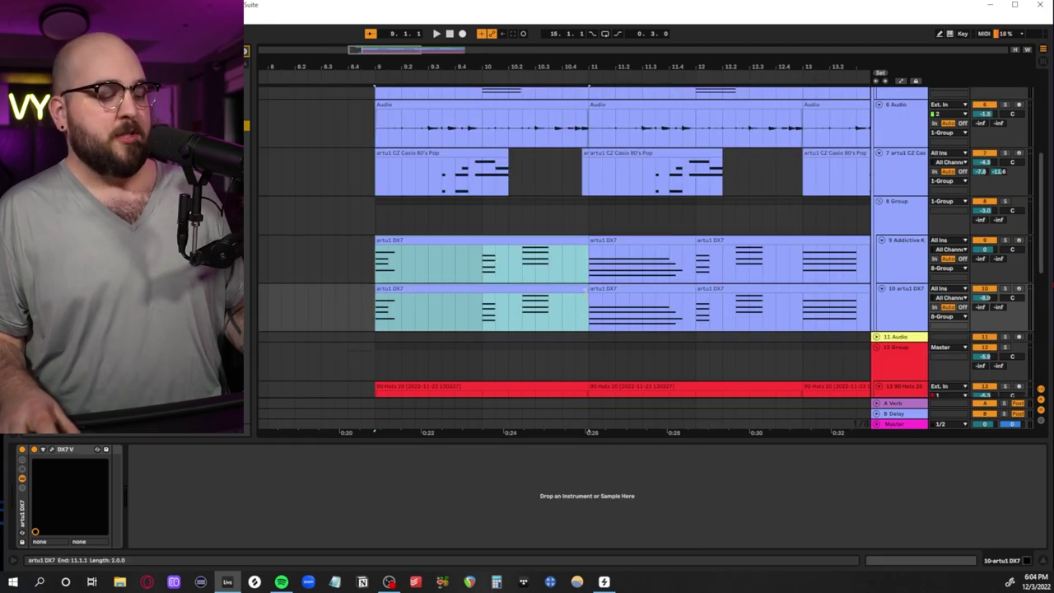
# - Play the DX7 section, audition DX7 V's 80's FM EP preset, then select Addictive Keys at bar 9
pyautogui.press('z')
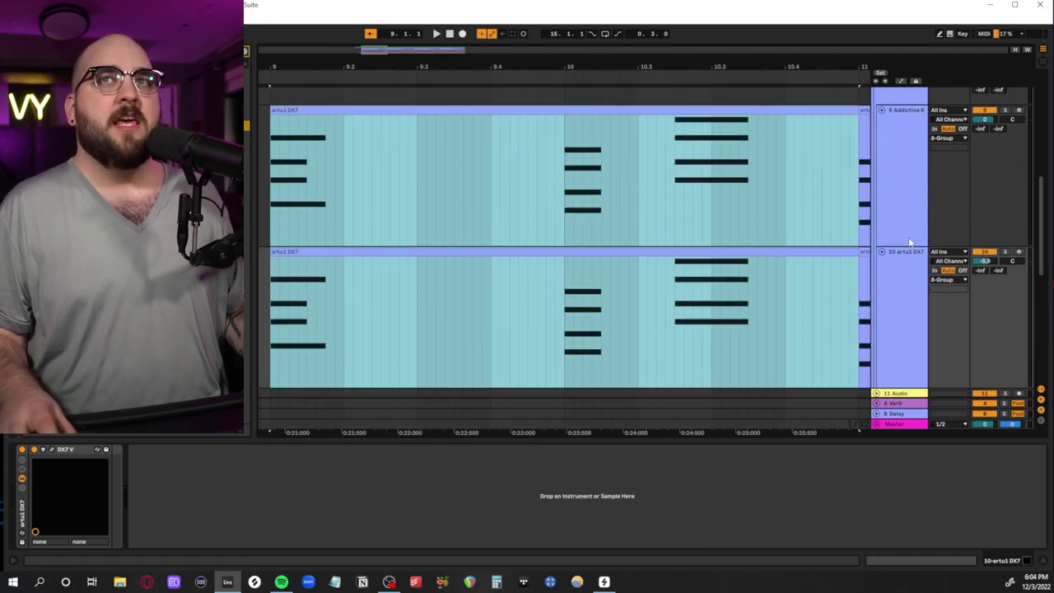
pyautogui.press('space')
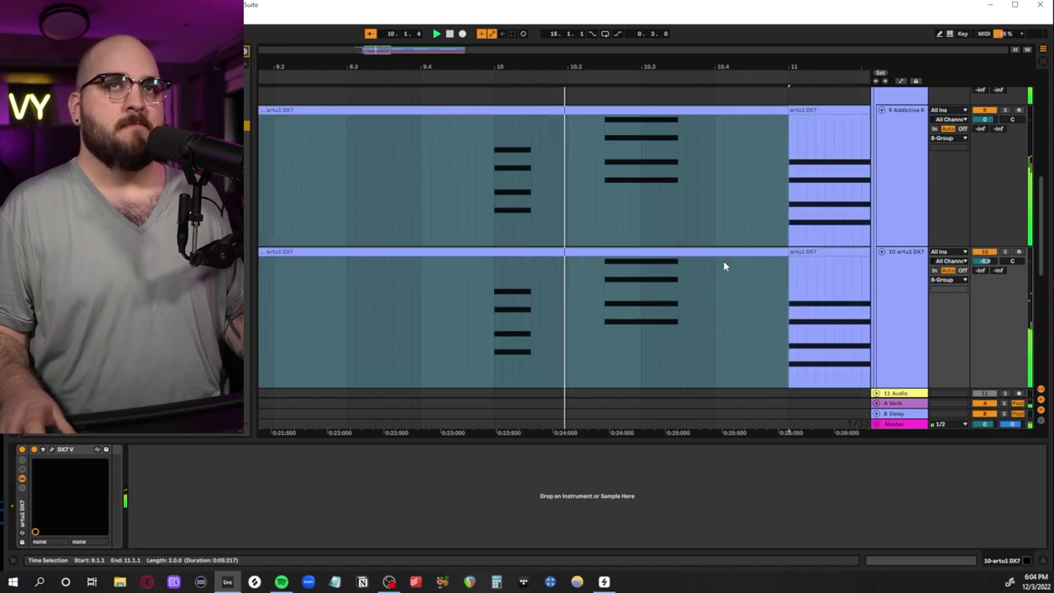
pyautogui.hotkey('ctrl', 'alt', 'p')
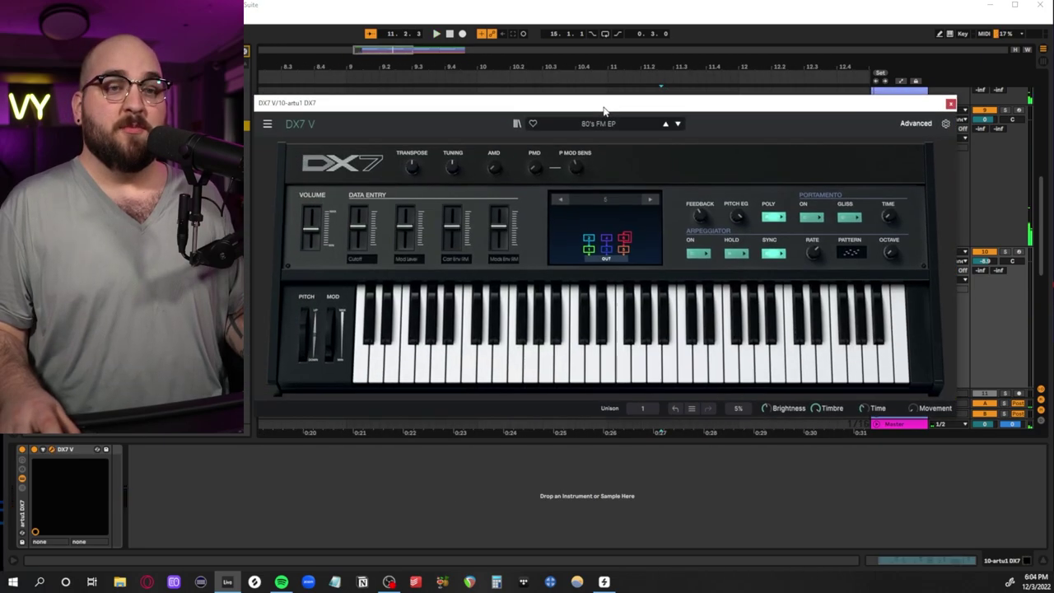
pyautogui.moveTo(604, 111); pyautogui.dragTo(619, 121)
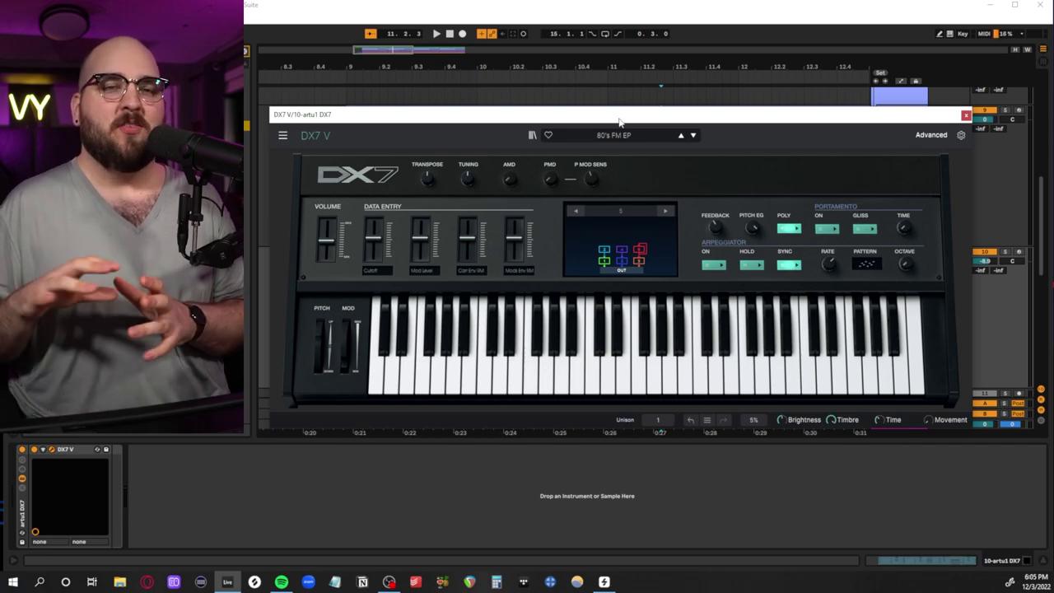
pyautogui.click(283, 136)
pyautogui.click(304, 135)
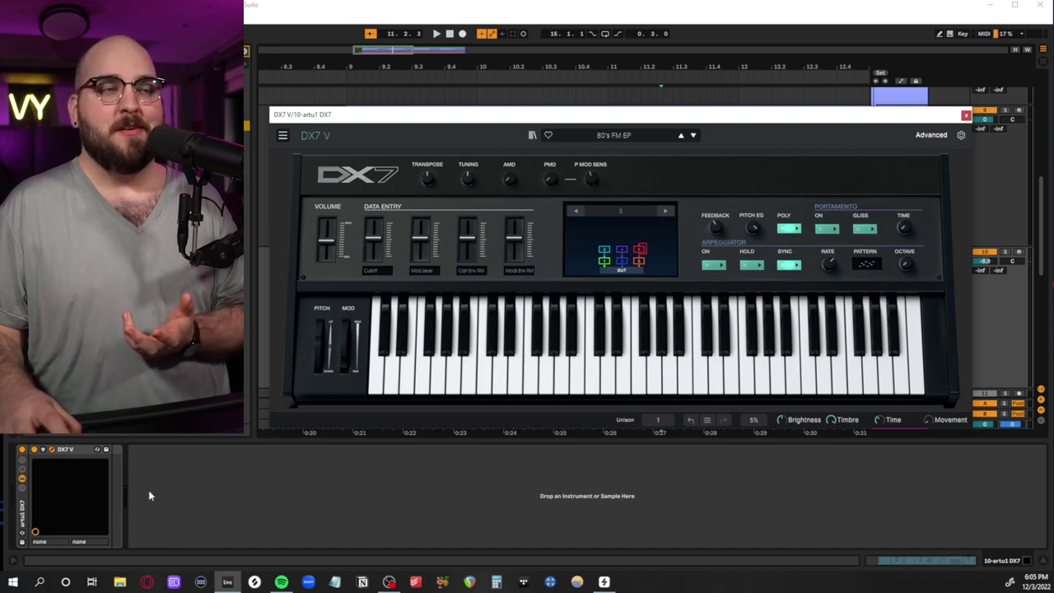
pyautogui.click(636, 380)
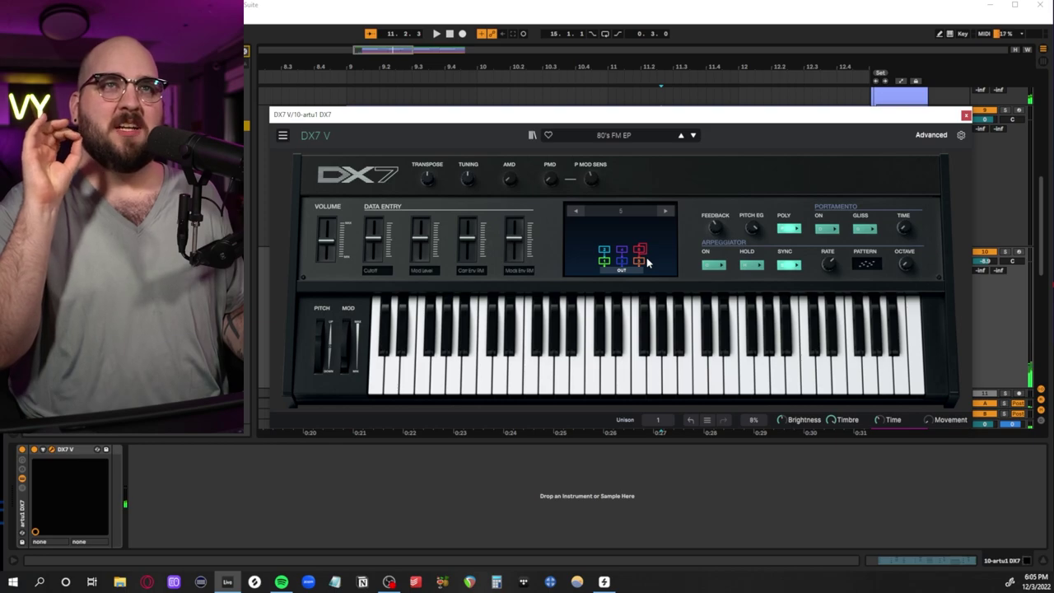
pyautogui.hotkey('ctrl', 'alt', 'p')
pyautogui.click(348, 200)
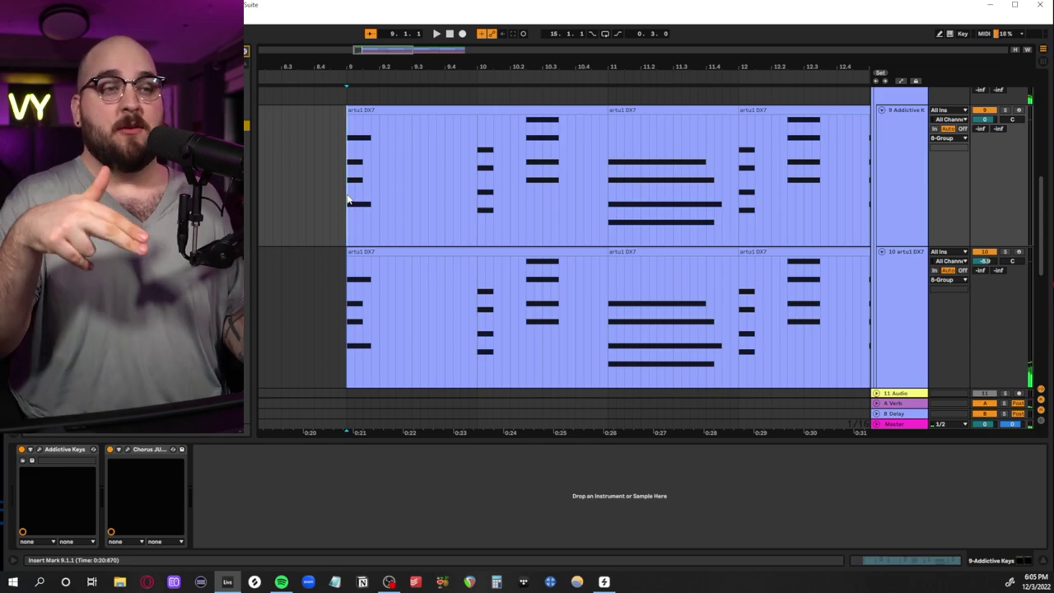
# - Open track 9's Addictive Keys piano, start playback, and move the Chorus JUN-6 window aside
pyautogui.scroll(1, 328, 260)
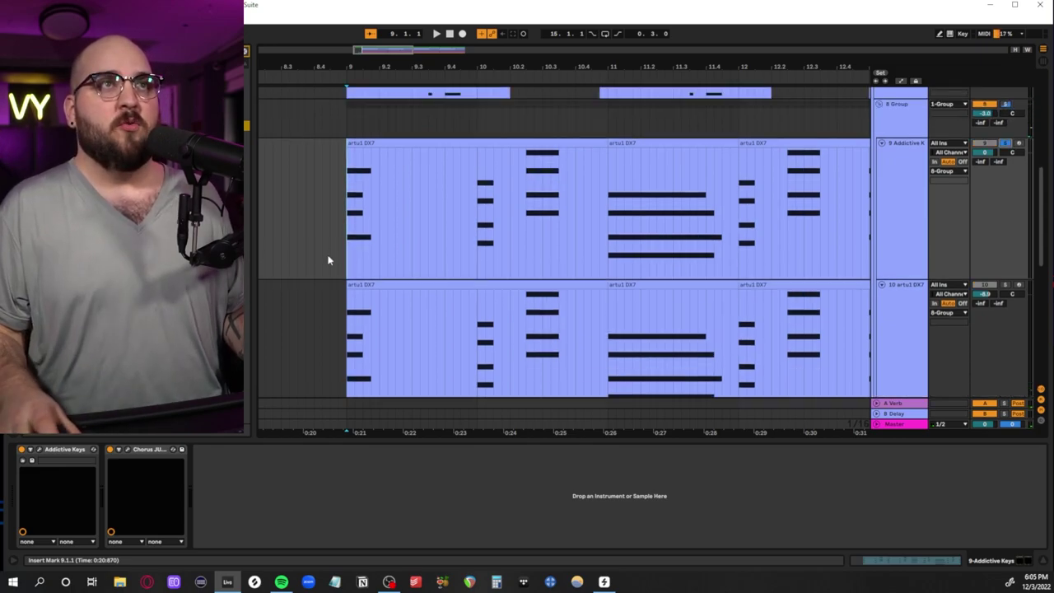
pyautogui.click(38, 451)
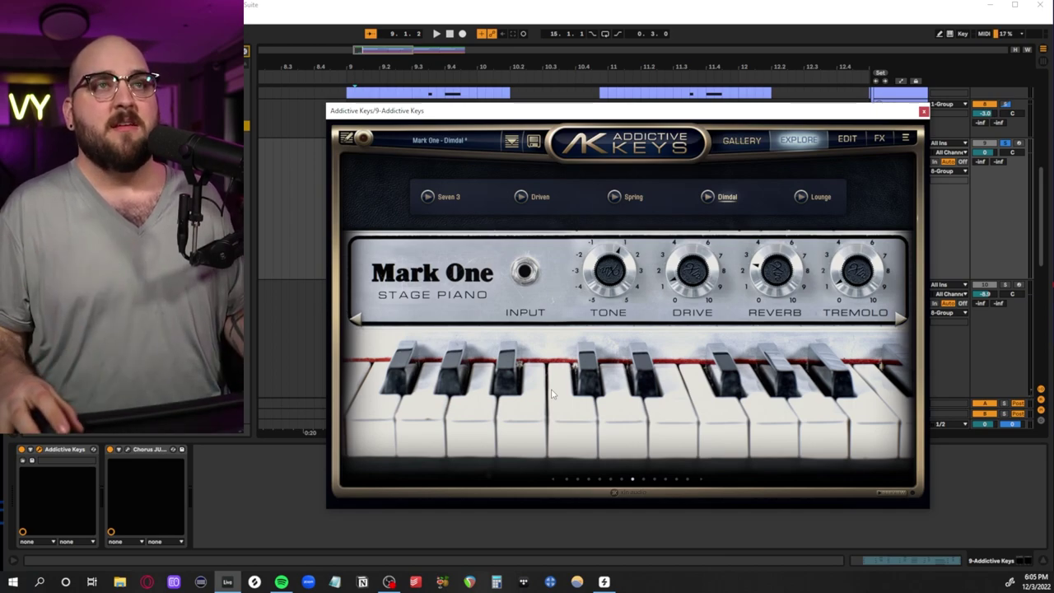
pyautogui.press('space')
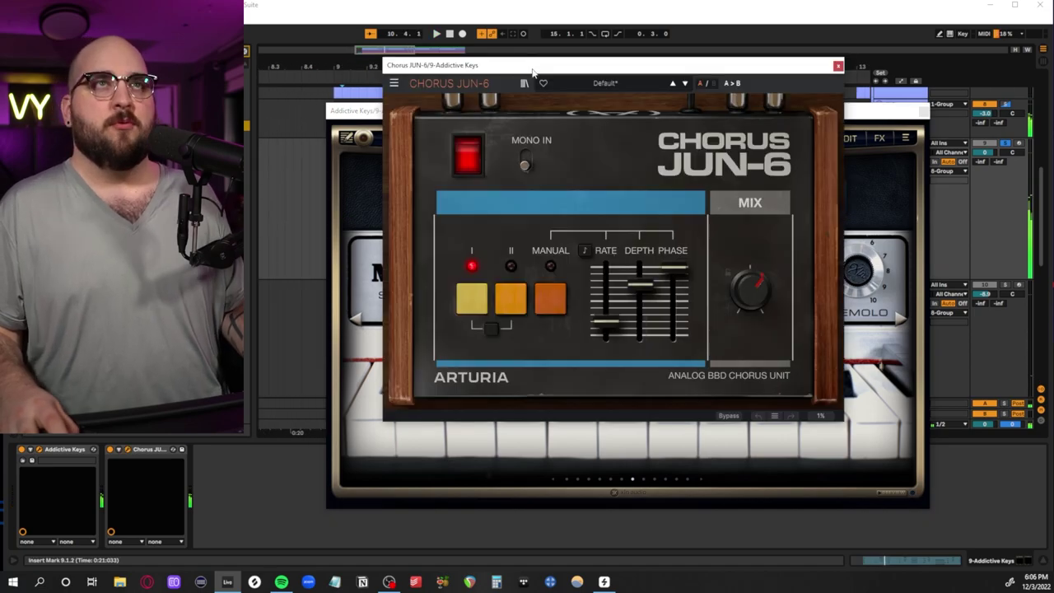
pyautogui.moveTo(527, 70); pyautogui.dragTo(664, 137)
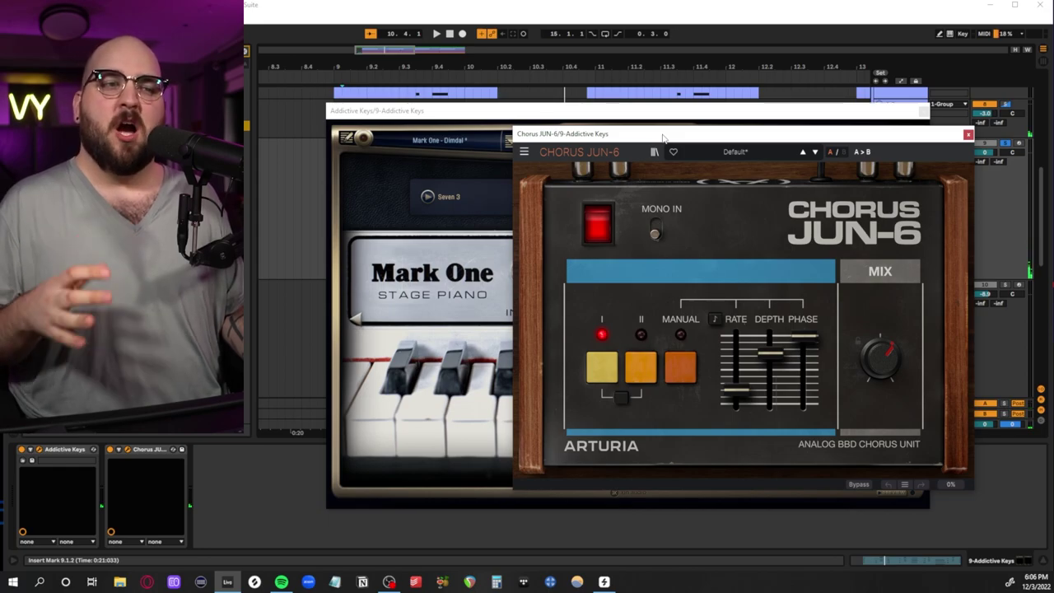
# - Close the Chorus JUN-6 and Addictive Keys windows and play both DX7 tracks from bar 9
pyautogui.click(968, 133)
pyautogui.click(923, 110)
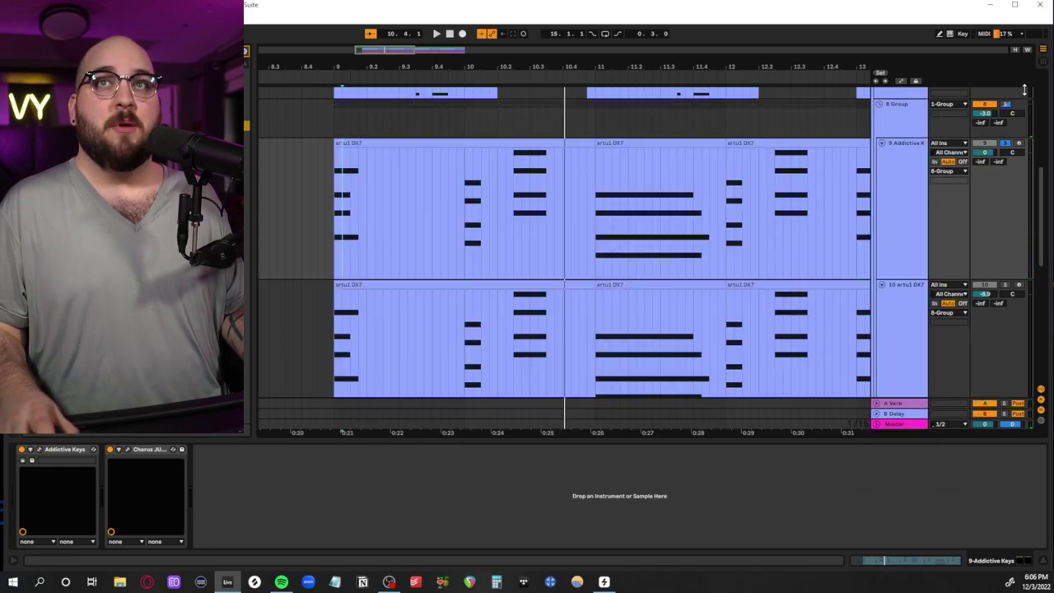
pyautogui.press('space')
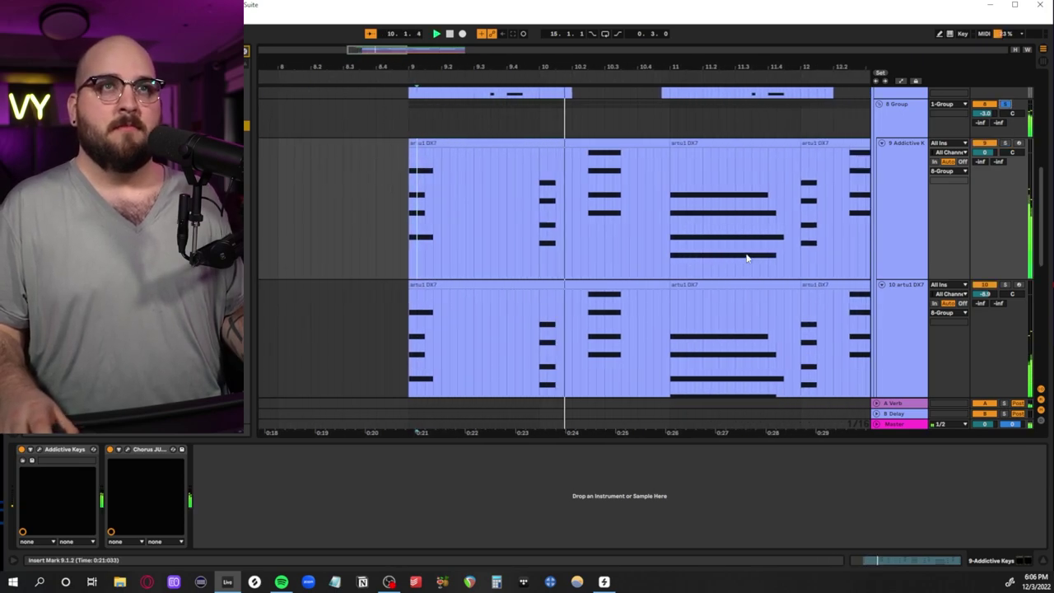
pyautogui.moveTo(350, 247); pyautogui.dragTo(559, 309)
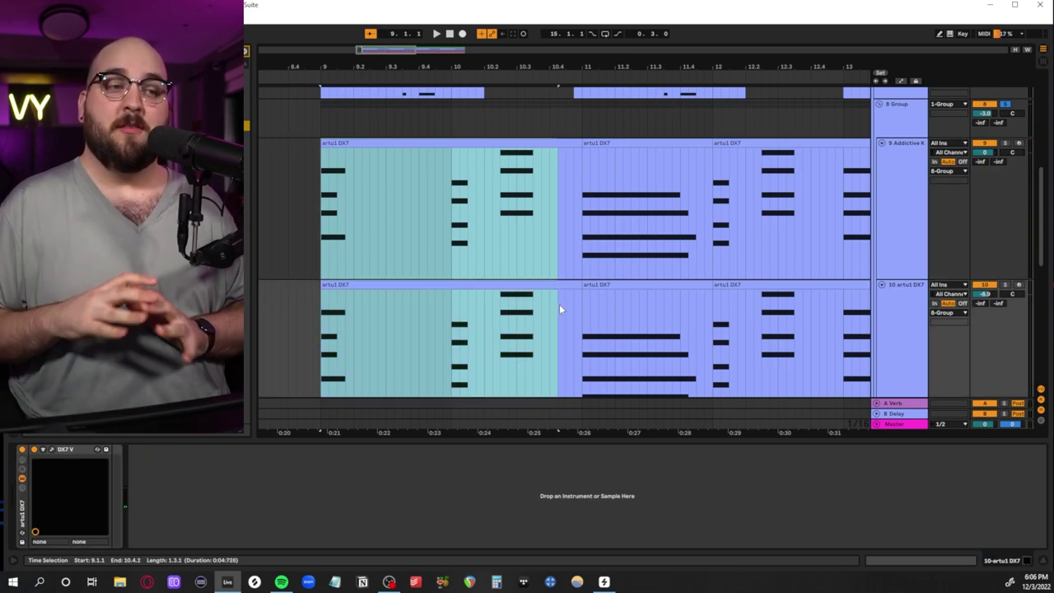
pyautogui.click(559, 309)
# - Select bars 9 to 11 on the lower DX7 track while listening to the keys
pyautogui.scroll(-2, 379, 321)
pyautogui.click(319, 310)
pyautogui.moveTo(320, 309); pyautogui.dragTo(588, 309)
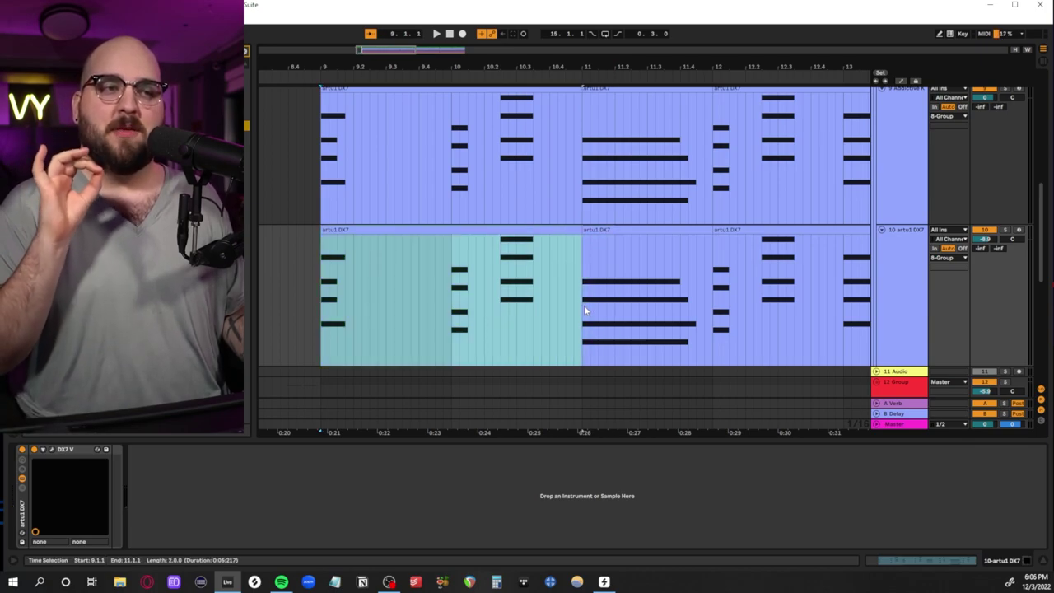
pyautogui.click(581, 310)
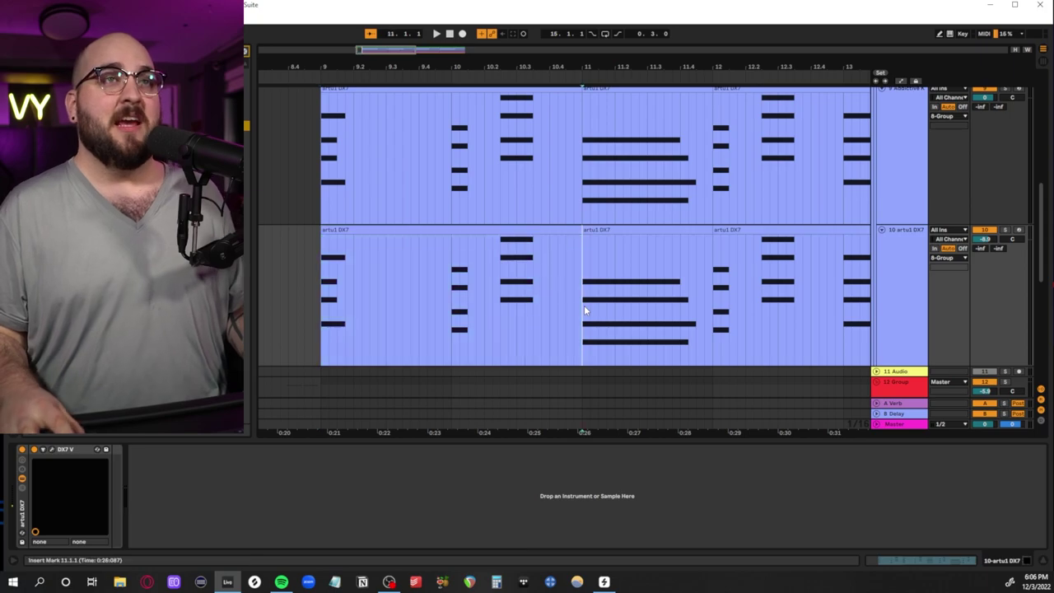
pyautogui.scroll(3, 560, 305)
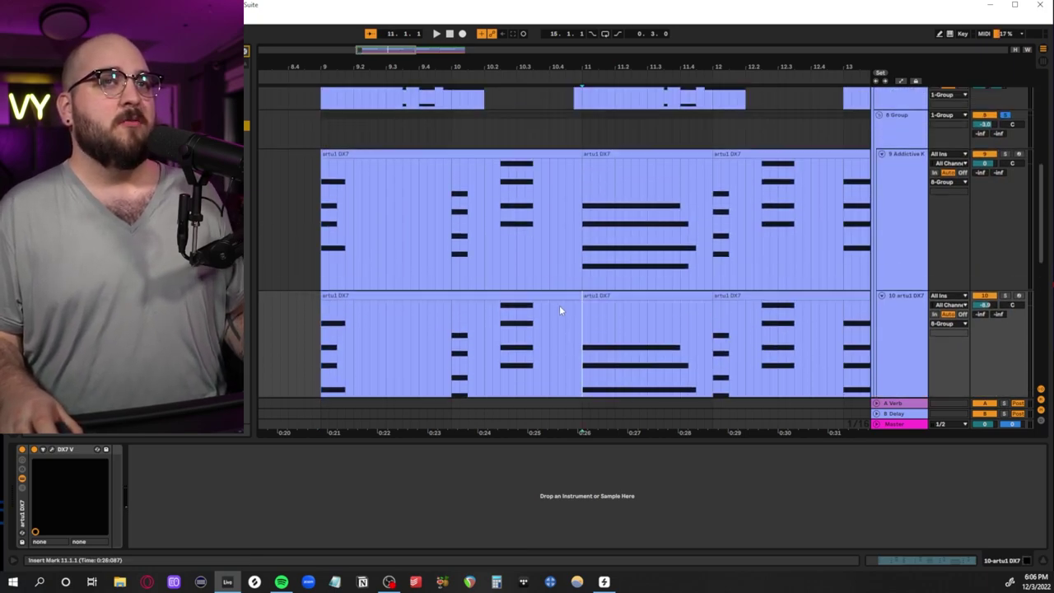
pyautogui.scroll(-2, 559, 305)
pyautogui.moveTo(325, 294); pyautogui.dragTo(568, 228)
pyautogui.scroll(2, 511, 296)
pyautogui.scroll(-2, 433, 232)
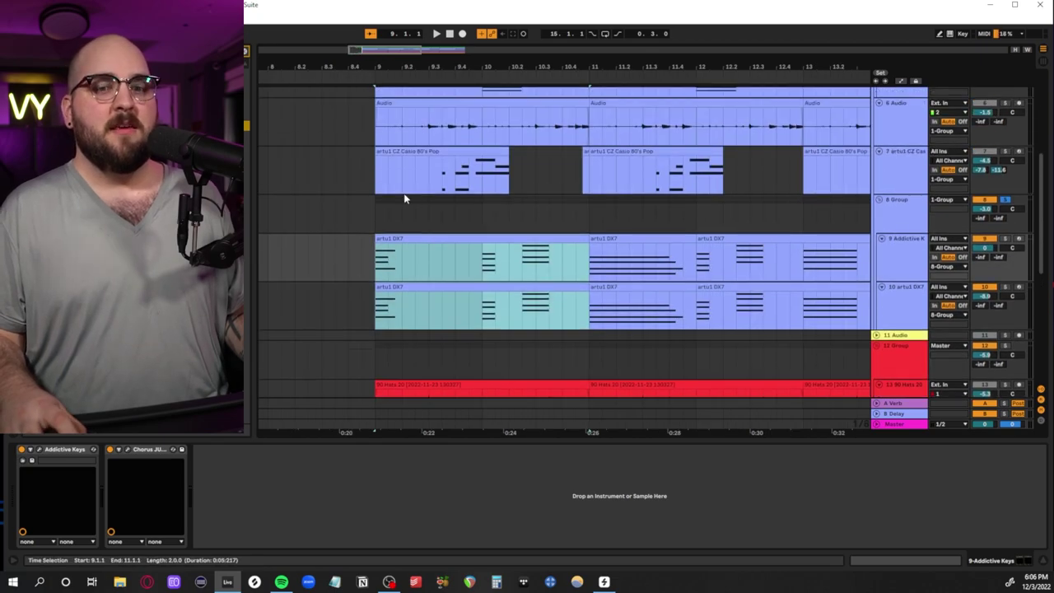
# - Zoom to the first CZ Casio 80's Pop clip, play it, and open its Mellotron V
pyautogui.click(417, 192)
pyautogui.moveTo(390, 183); pyautogui.dragTo(536, 183)
pyautogui.press('z')
pyautogui.click(423, 241)
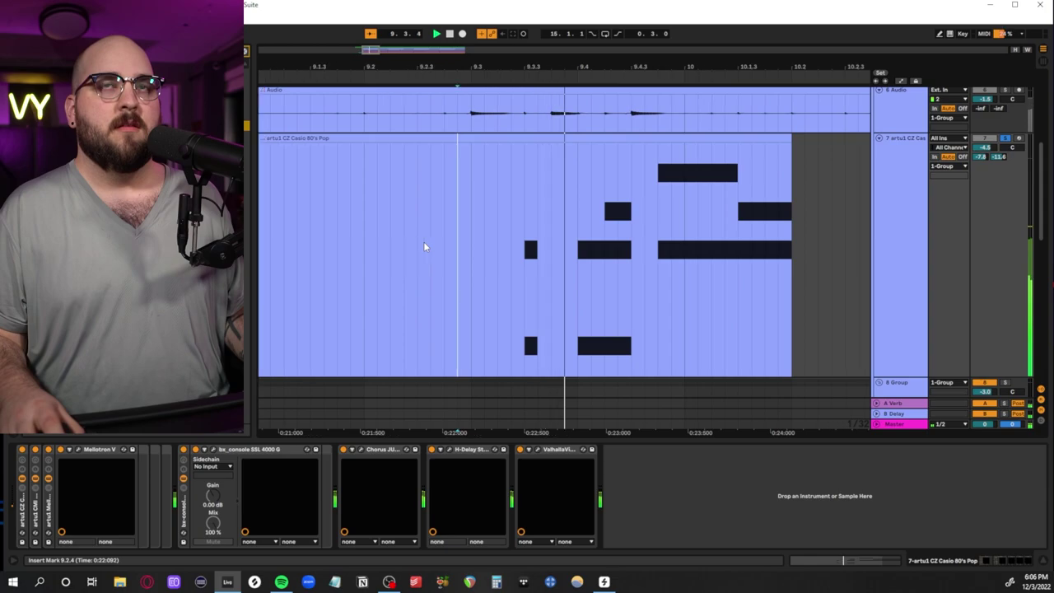
pyautogui.press('space')
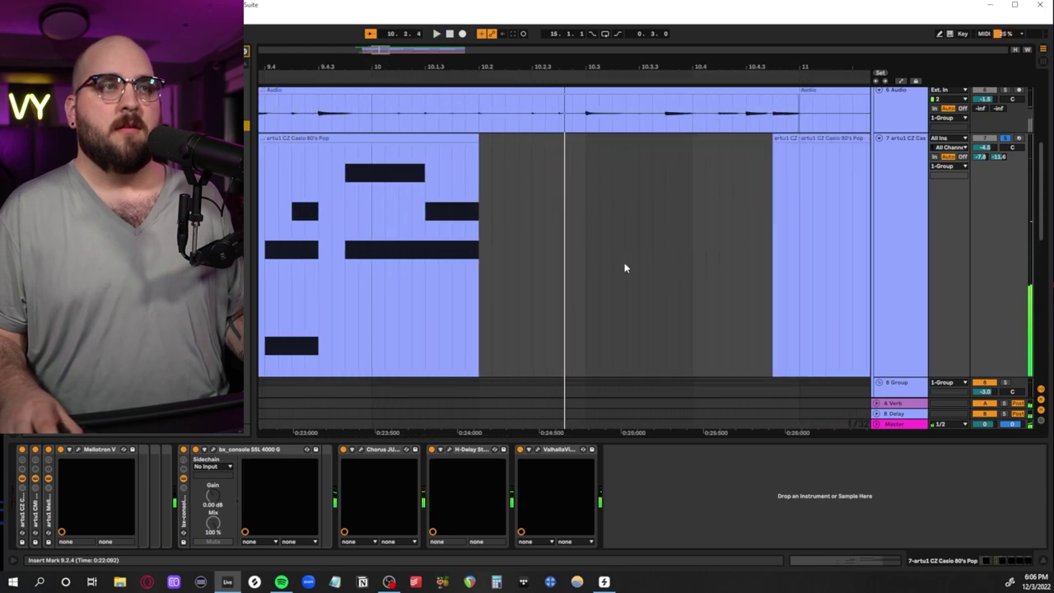
pyautogui.hotkey('ctrl', 'alt', 'p')
pyautogui.moveTo(851, 126); pyautogui.dragTo(850, 129)
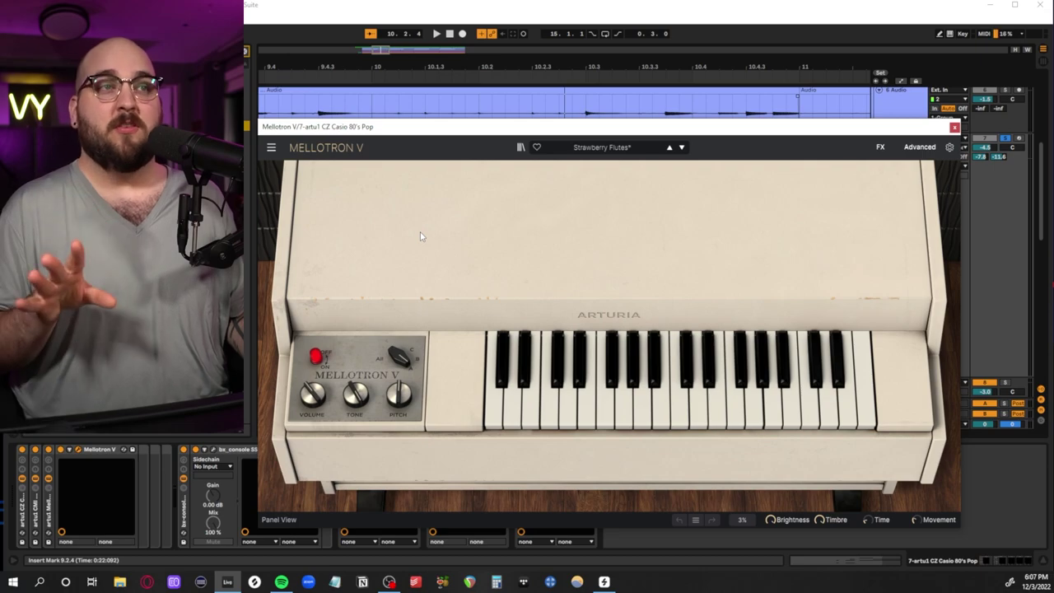
# - Open the Mellotron V panel showing its envelope, tape controls and Equalizer, Distortion, Rotary Speaker slots
pyautogui.click(454, 339)
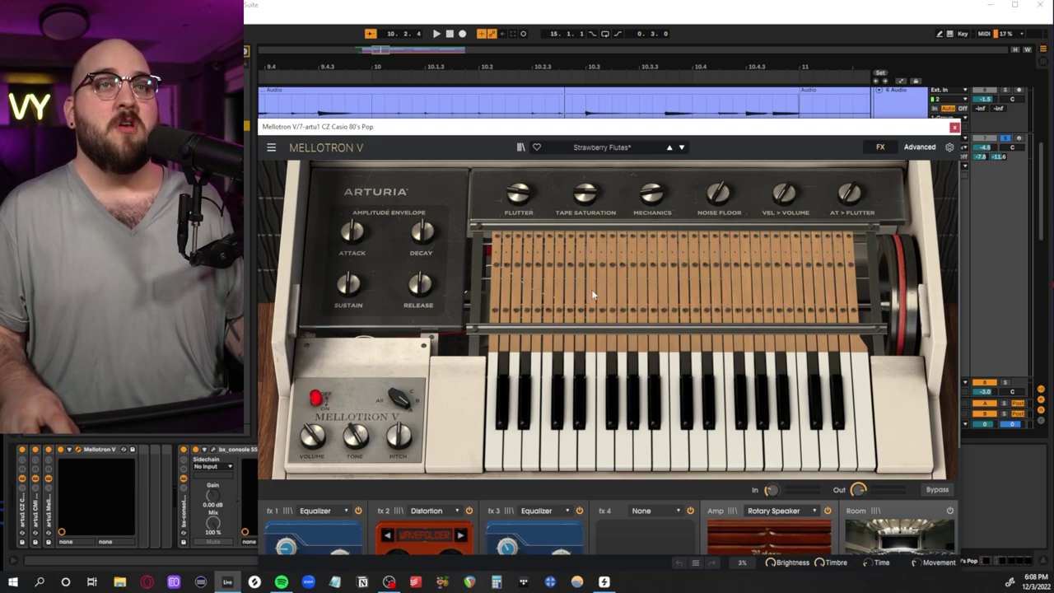
# - Audition a low Mellotron note, collapse its effects section, and close the Mellotron V window
pyautogui.click(496, 453)
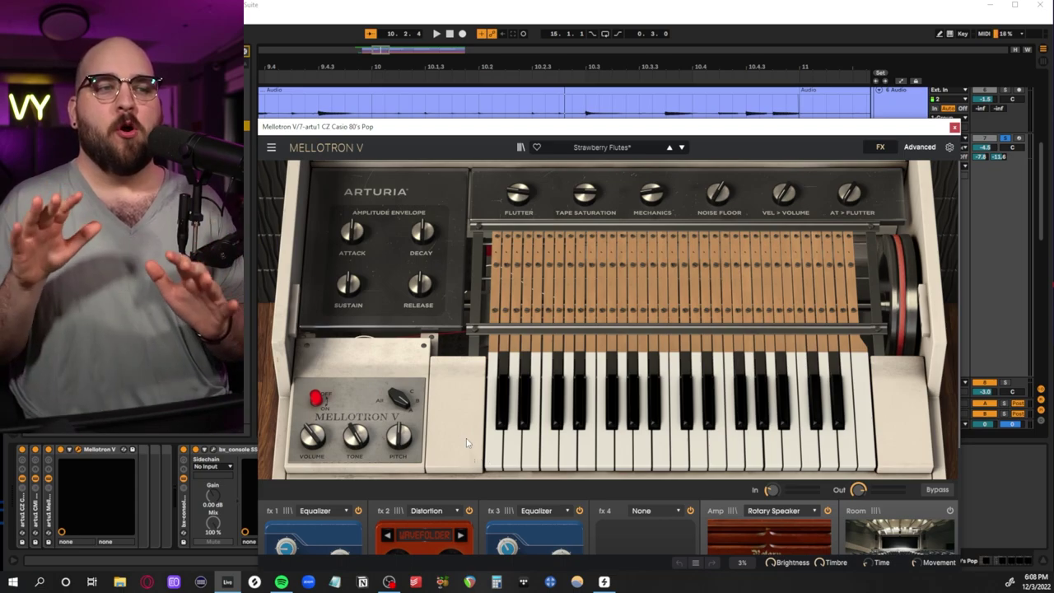
pyautogui.click(881, 147)
pyautogui.click(224, 458)
# - Inspect the Casio track's bx_console SSL 4000 G and H-Delay windows, closing each
pyautogui.click(214, 450)
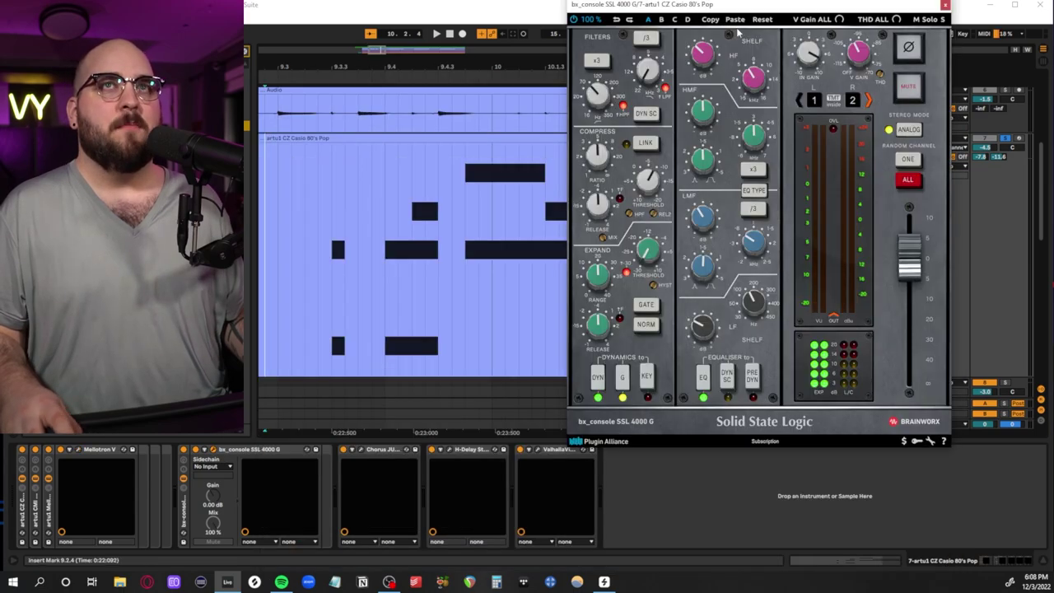
pyautogui.click(861, 66)
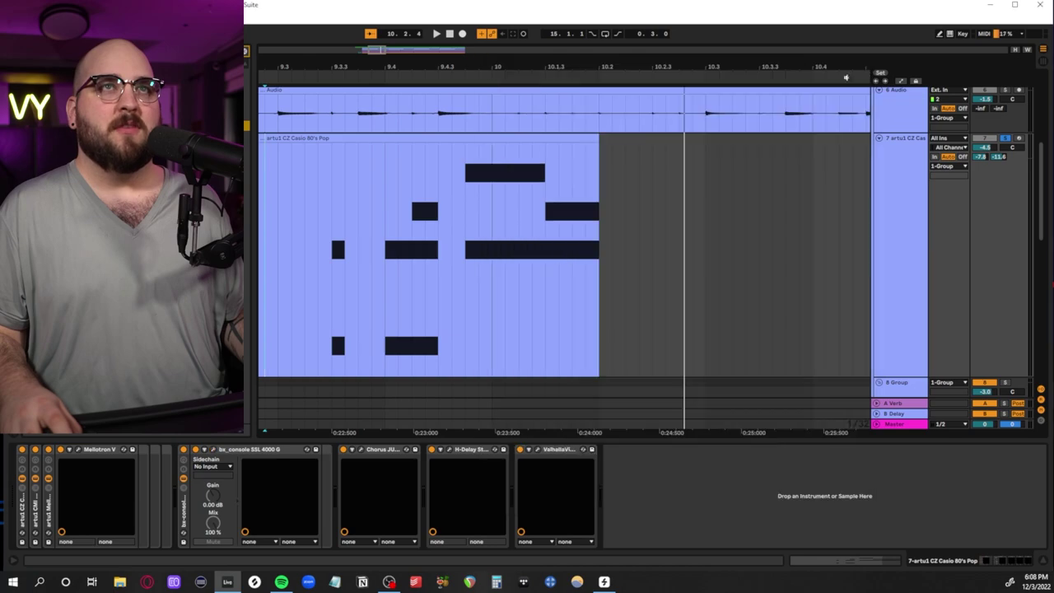
pyautogui.click(448, 449)
pyautogui.click(447, 449)
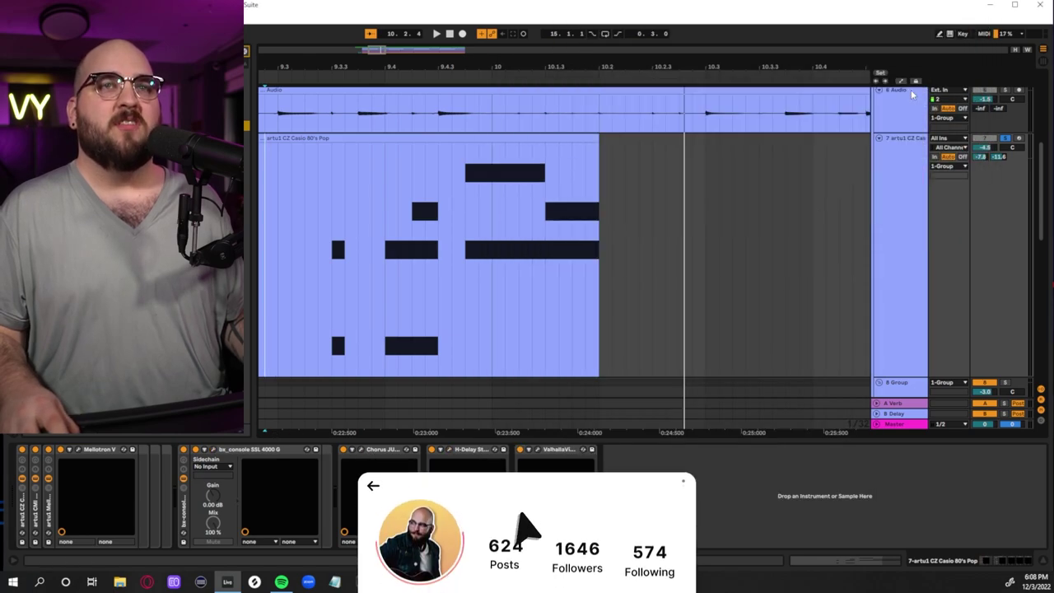
# - Open the ValhallaVintageVerb in Concert Hall mode with 1970s color and raise its window
pyautogui.click(538, 450)
pyautogui.moveTo(539, 249); pyautogui.dragTo(531, 154)
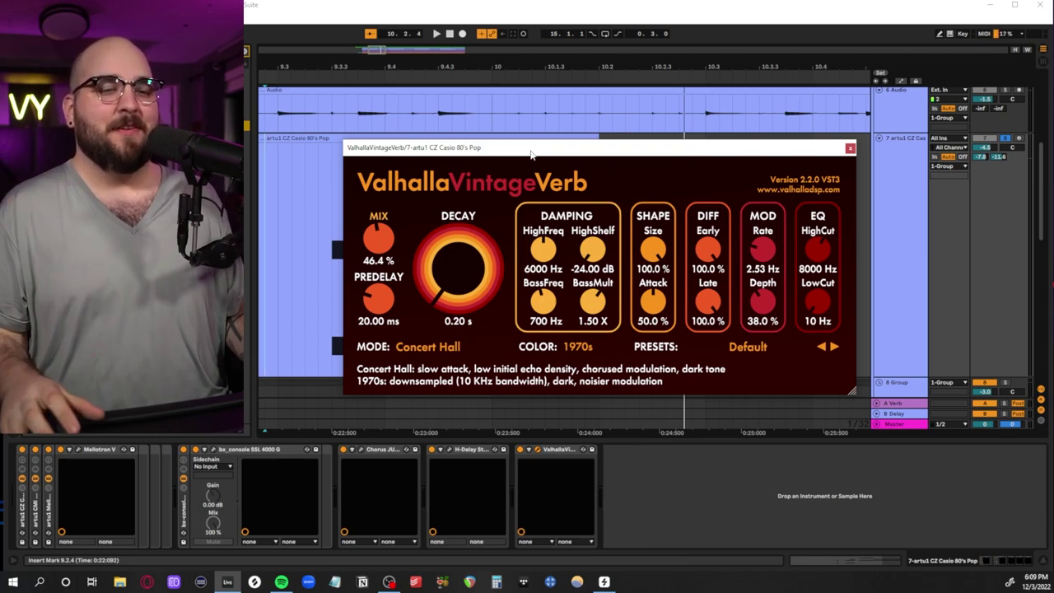
pyautogui.hotkey('alt', 'Tab')
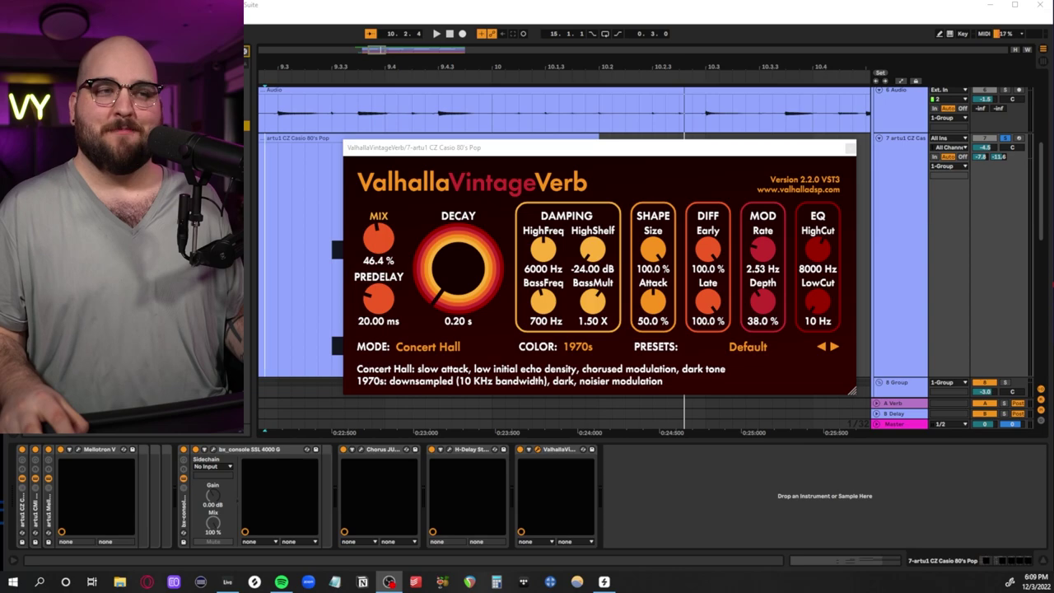
# - Zoom around the Casio clip notes, select the Jupiter track, and play from bar 8.4
pyautogui.click(414, 258)
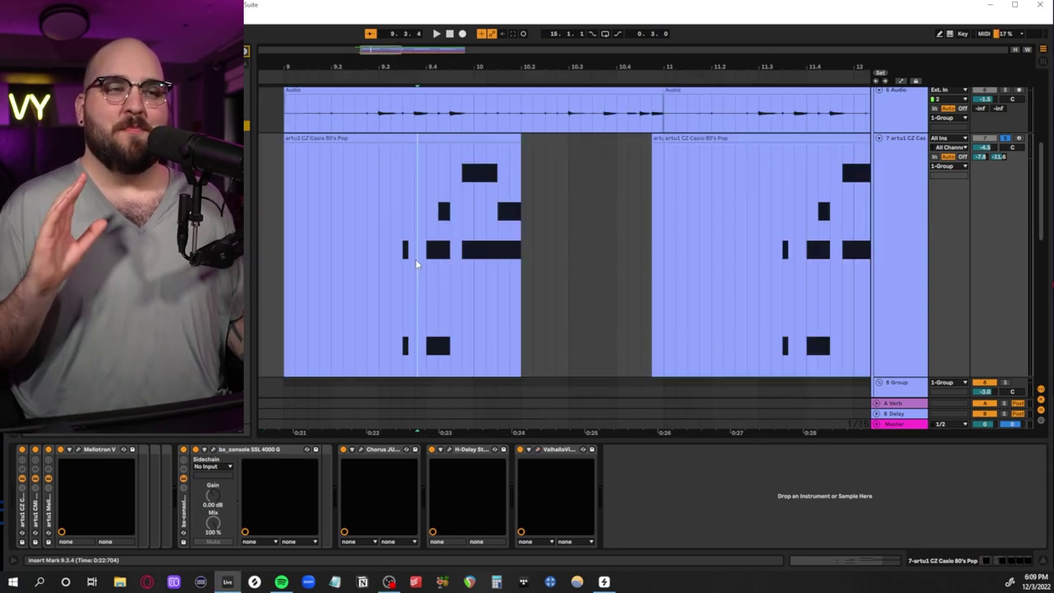
pyautogui.press('+')
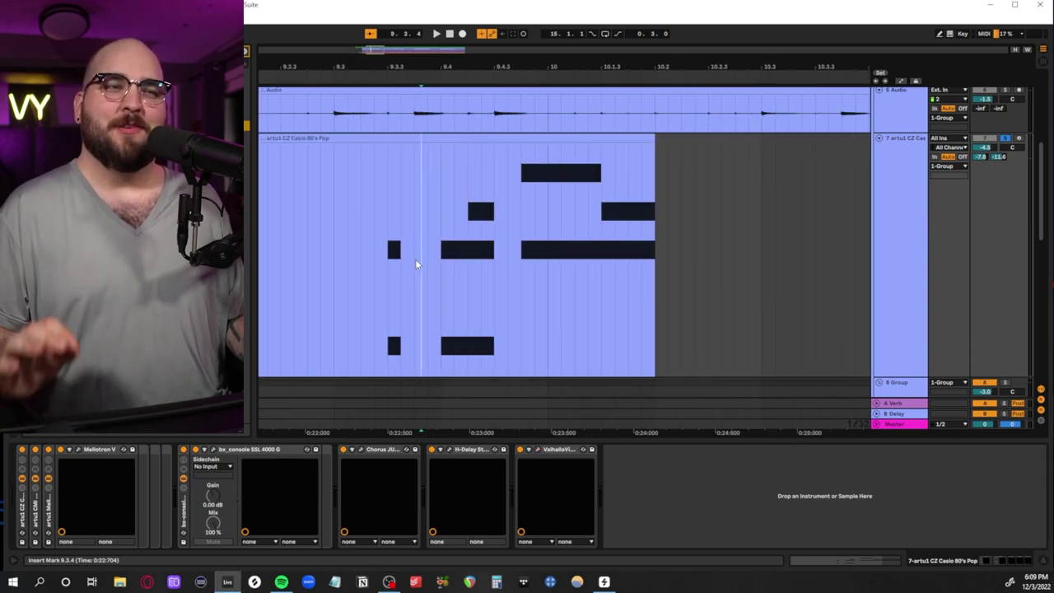
pyautogui.press('x')
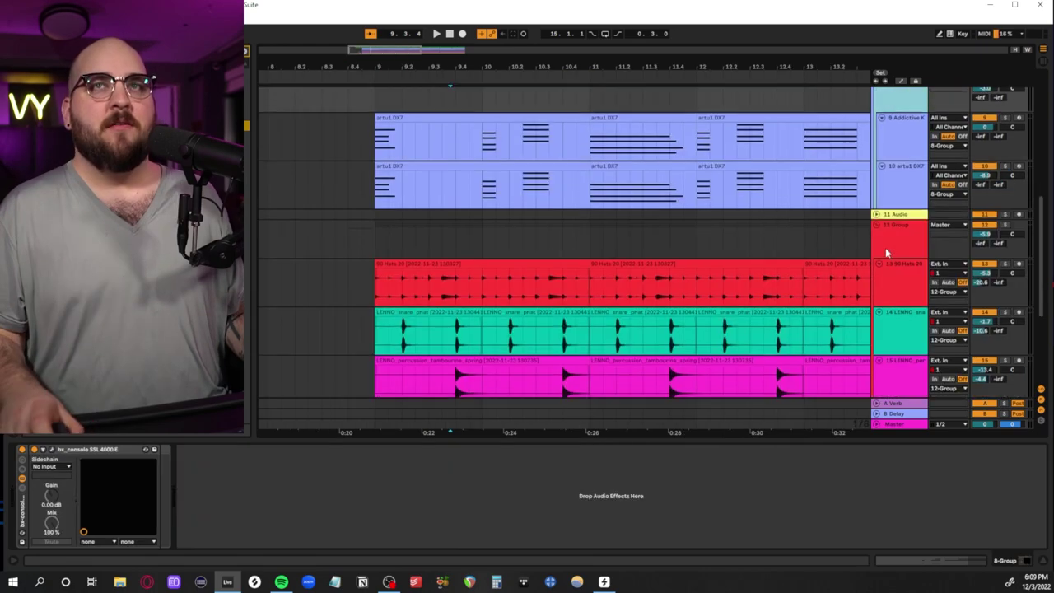
pyautogui.scroll(5, 876, 219)
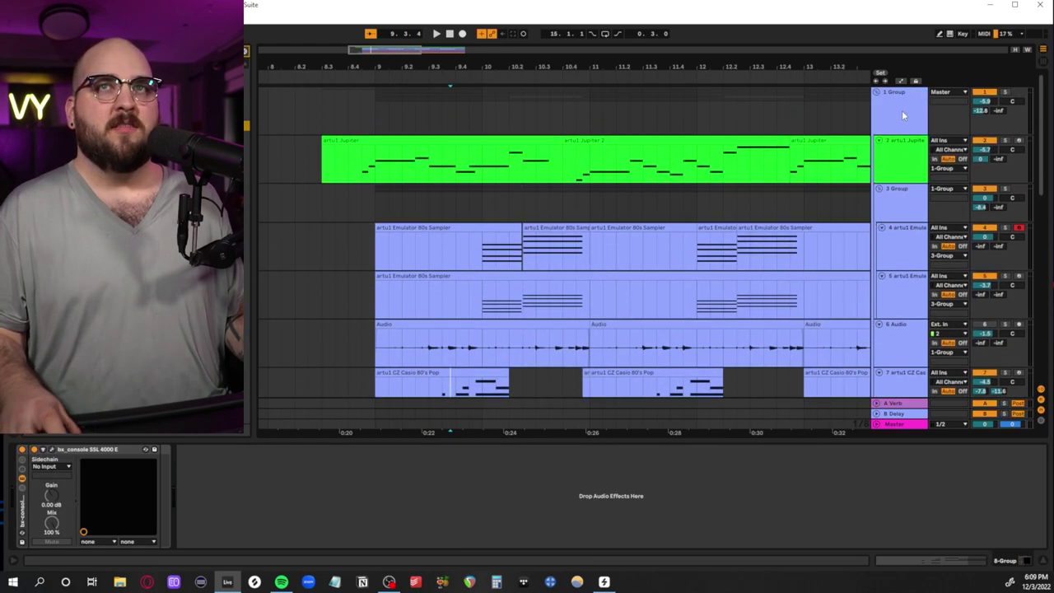
pyautogui.click(902, 115)
pyautogui.click(423, 207)
pyautogui.press('space')
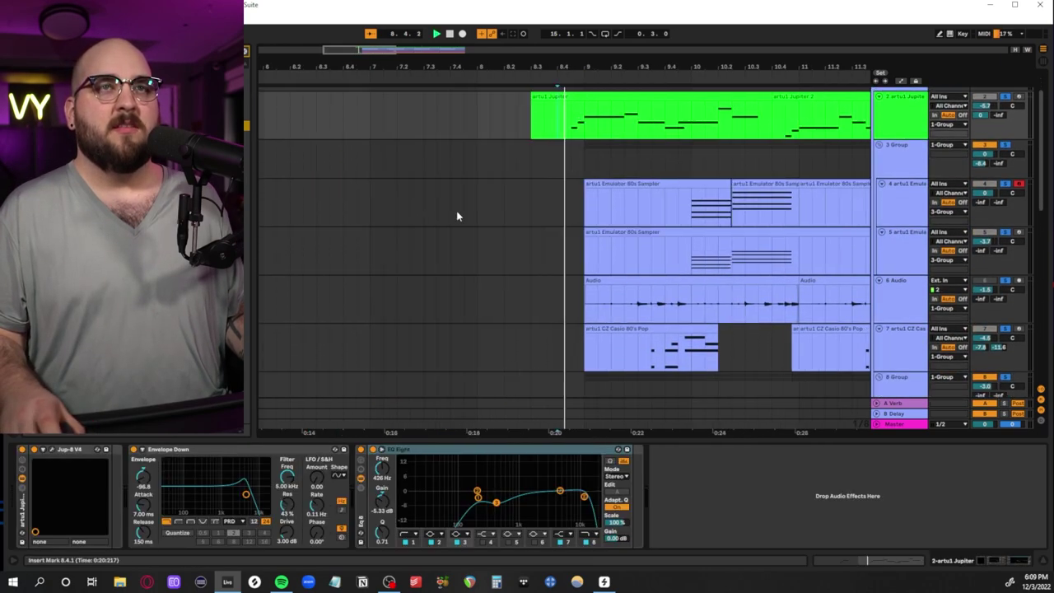
# - Select the opening bars of track 6's Audio clip and zoom it to fill the arrangement
pyautogui.scroll(-5, 765, 209)
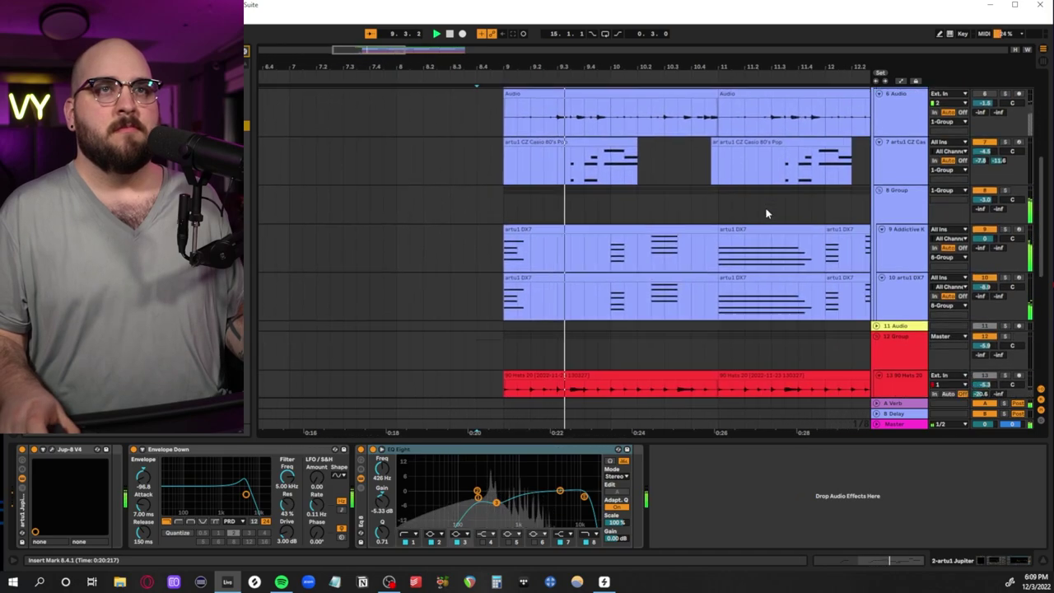
pyautogui.scroll(3, 766, 213)
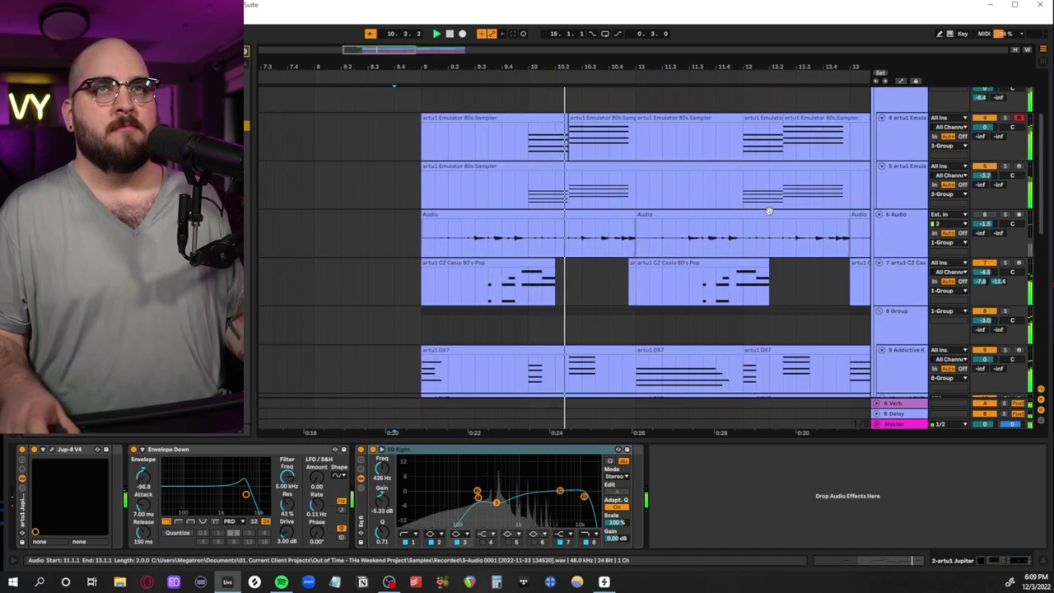
pyautogui.scroll(2, 767, 211)
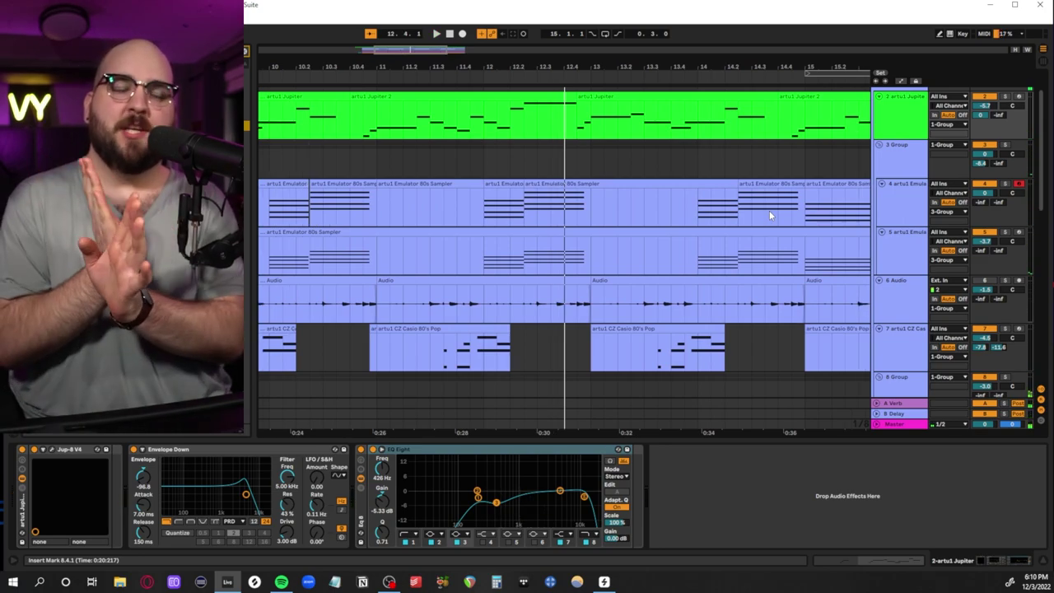
pyautogui.scroll(2, 768, 210)
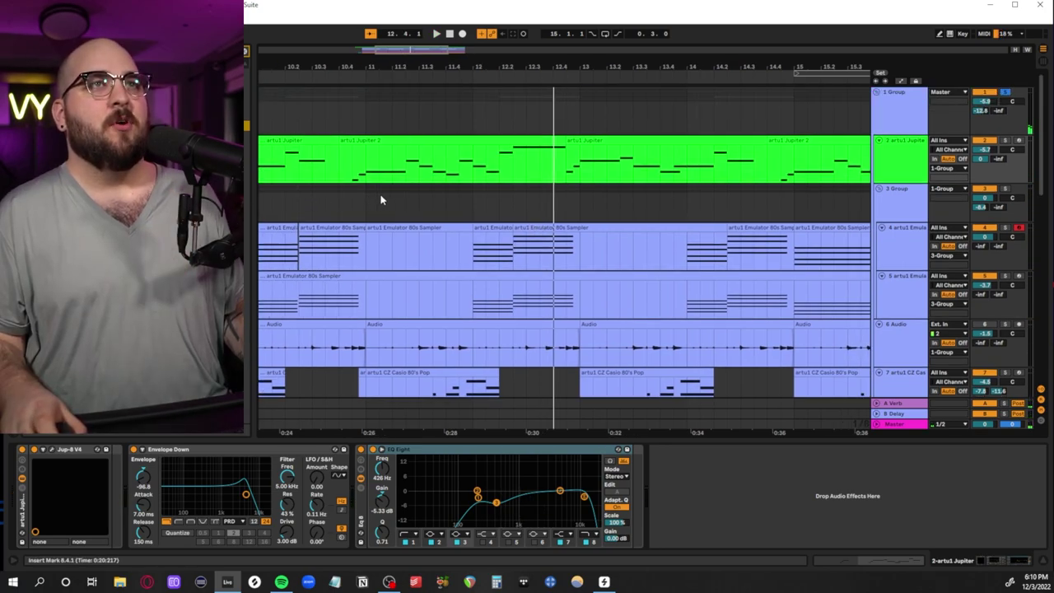
pyautogui.hscroll(-5, 381, 198)
pyautogui.scroll(-5, 479, 185)
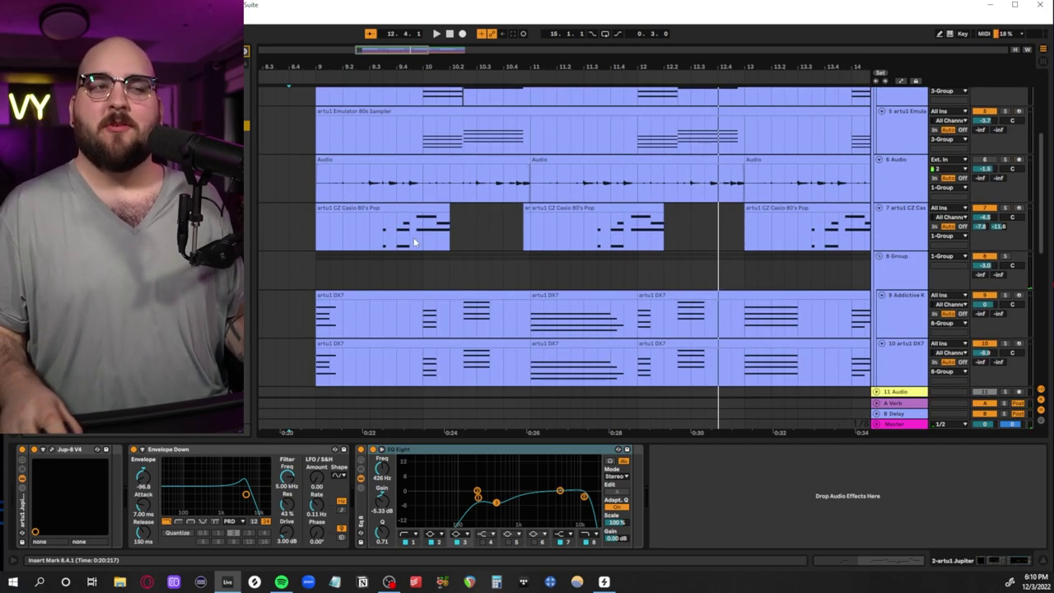
pyautogui.scroll(-2, 414, 242)
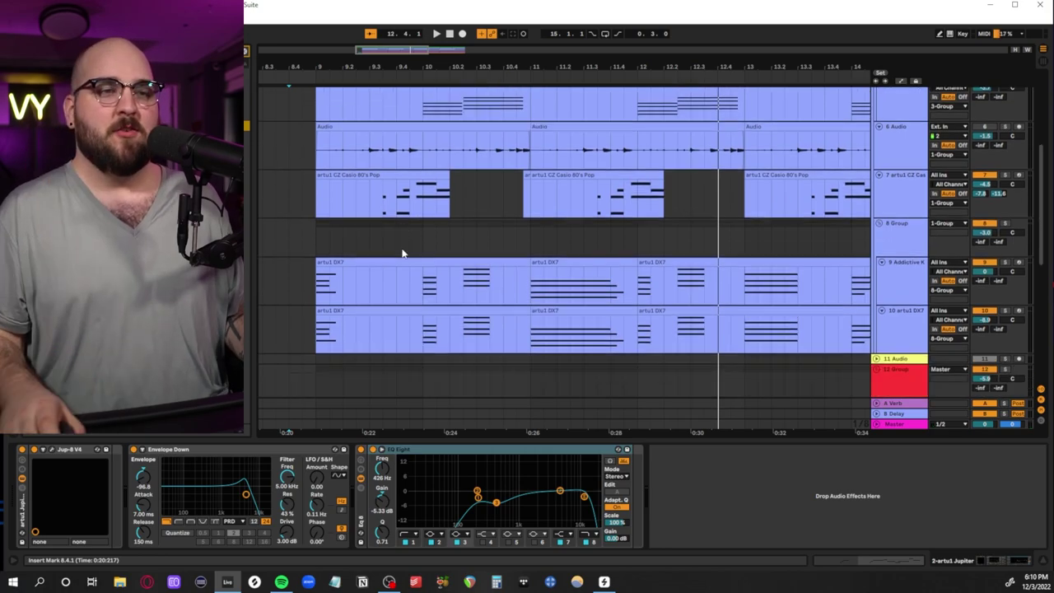
pyautogui.scroll(6, 502, 294)
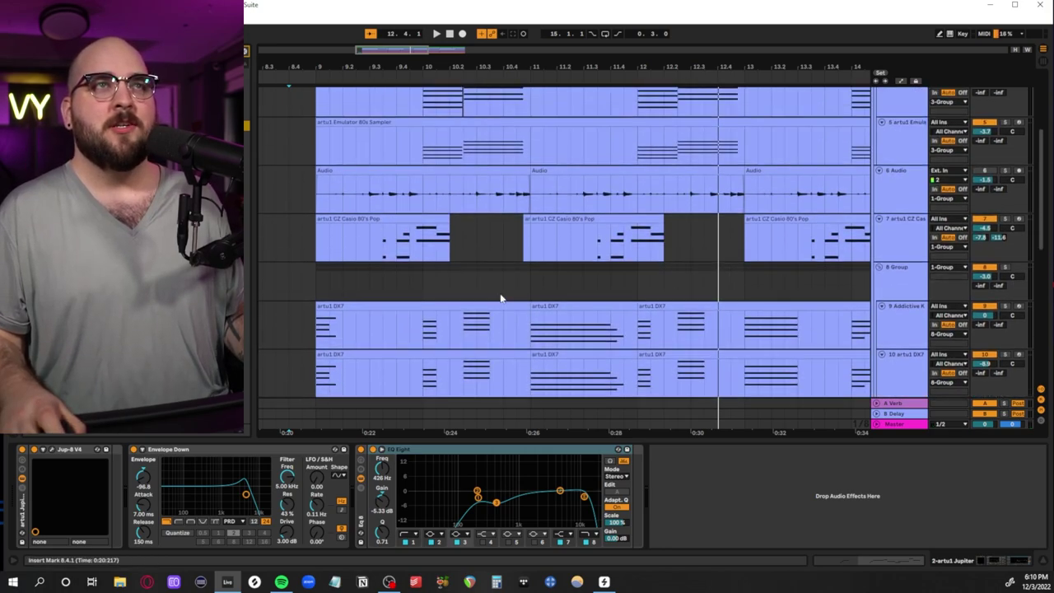
pyautogui.moveTo(318, 284); pyautogui.dragTo(482, 298)
pyautogui.press('z')
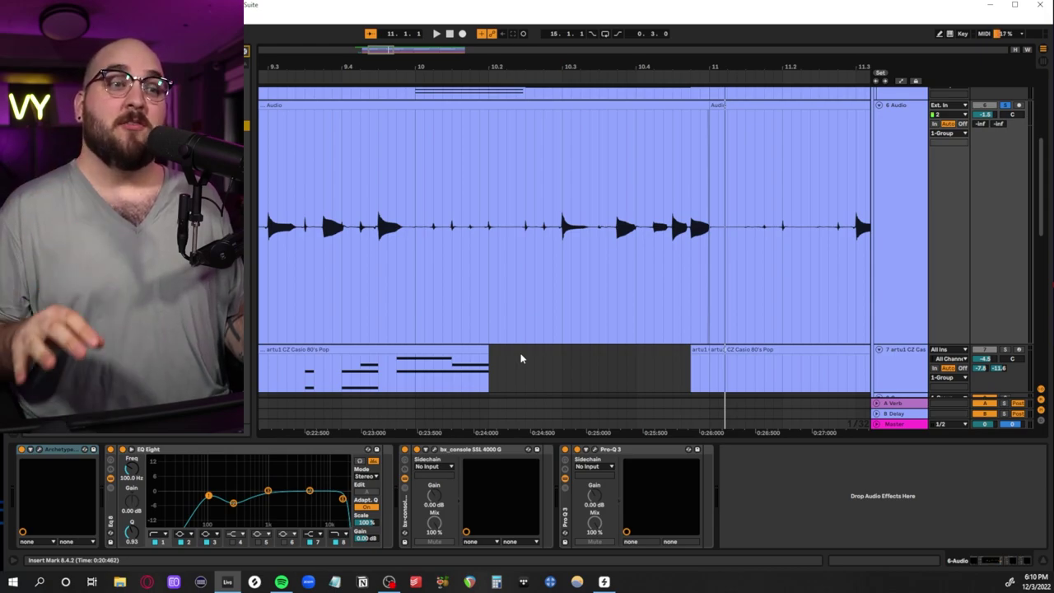
pyautogui.click(38, 450)
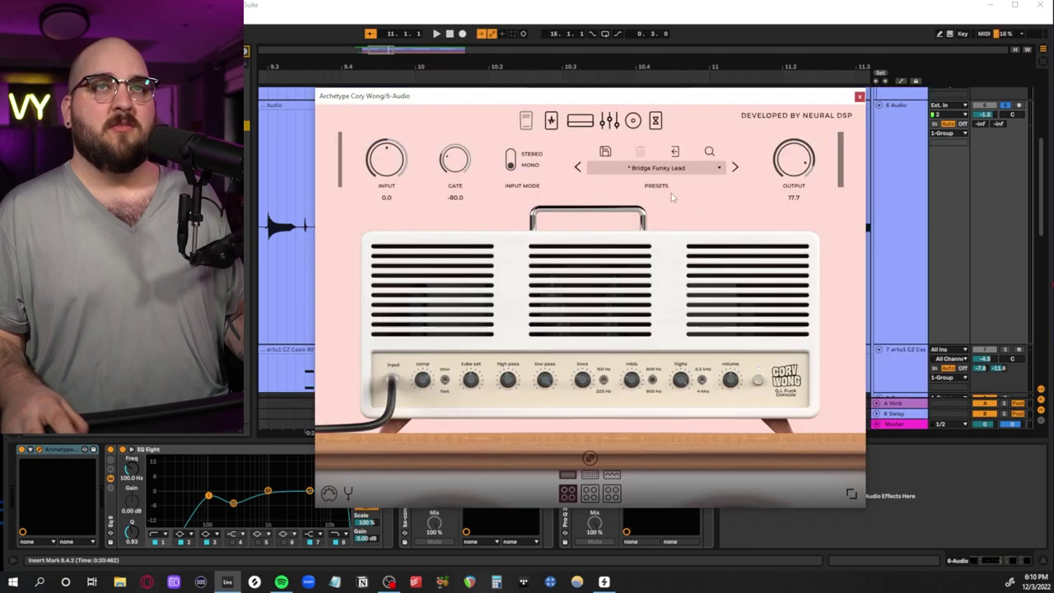
pyautogui.click(549, 122)
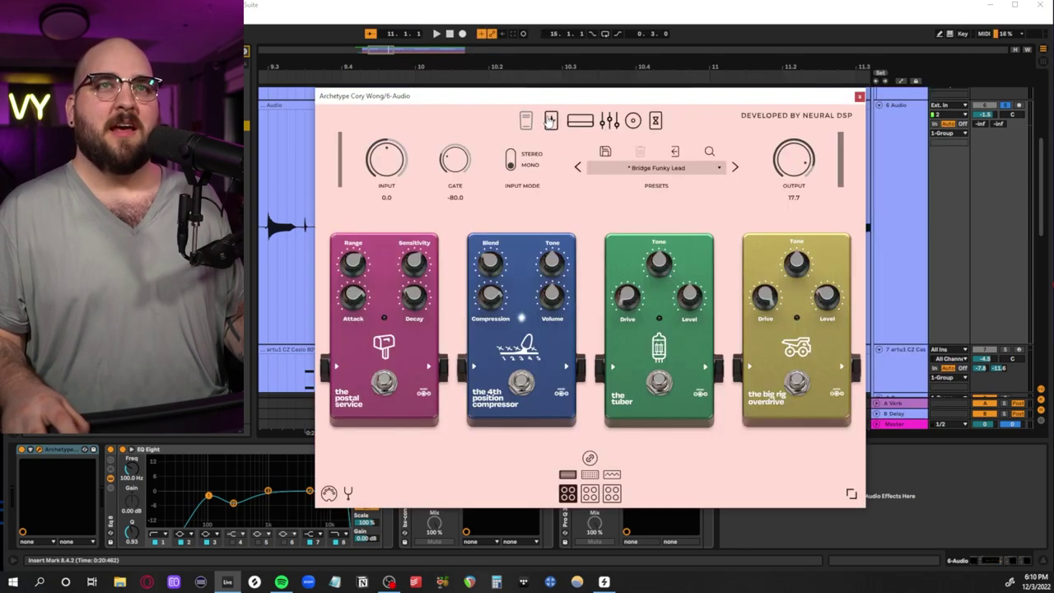
pyautogui.click(859, 98)
pyautogui.click(594, 449)
pyautogui.moveTo(846, 15); pyautogui.dragTo(615, 143)
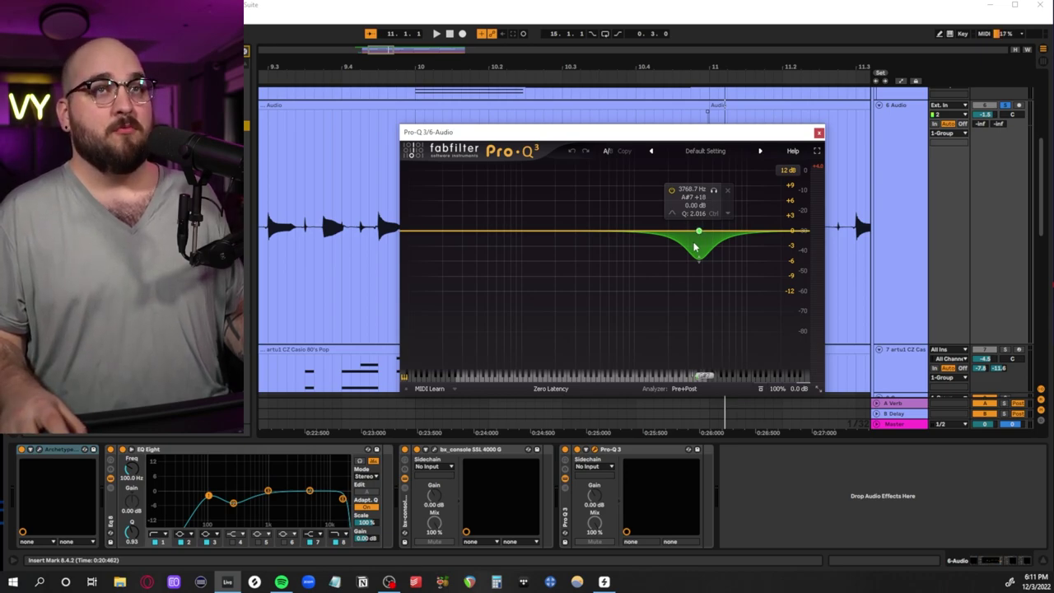
pyautogui.press('space')
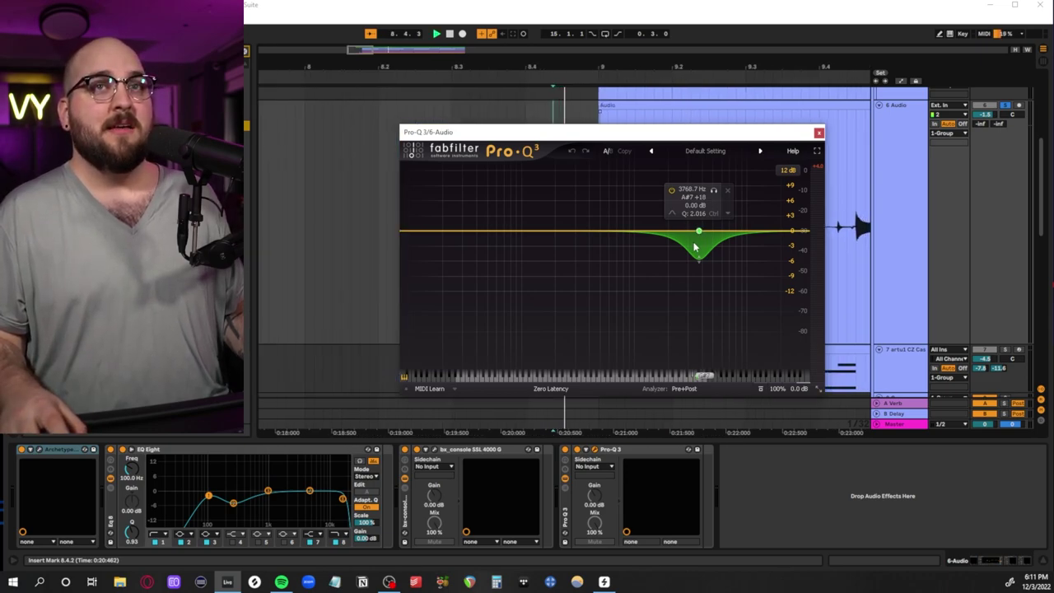
pyautogui.click(818, 132)
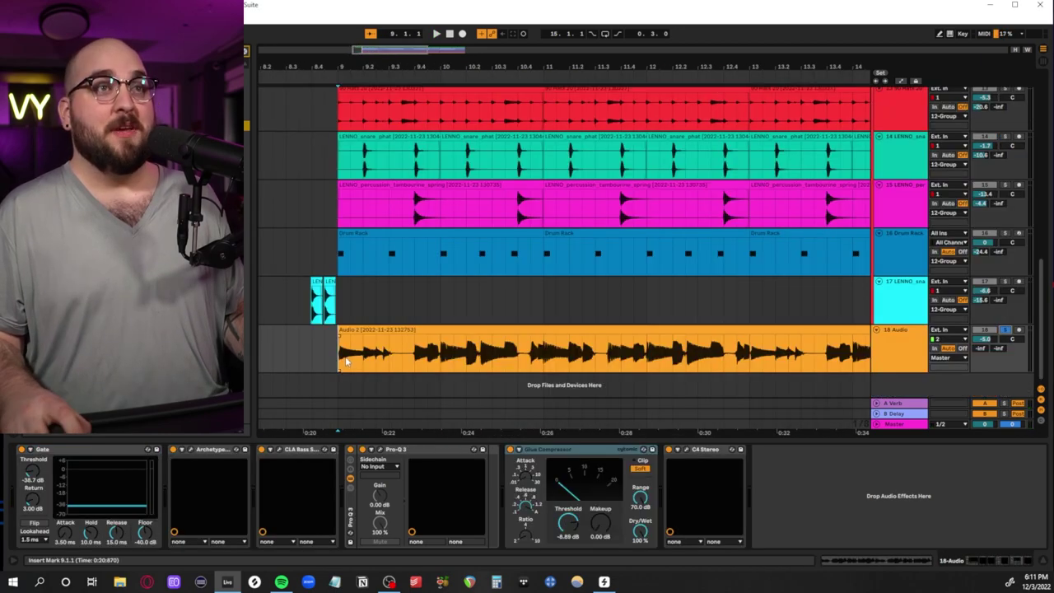
# - Zoom to the start of the Audio 2 clip, play it, and solo track 18
pyautogui.moveTo(344, 360); pyautogui.dragTo(653, 355)
pyautogui.press('z')
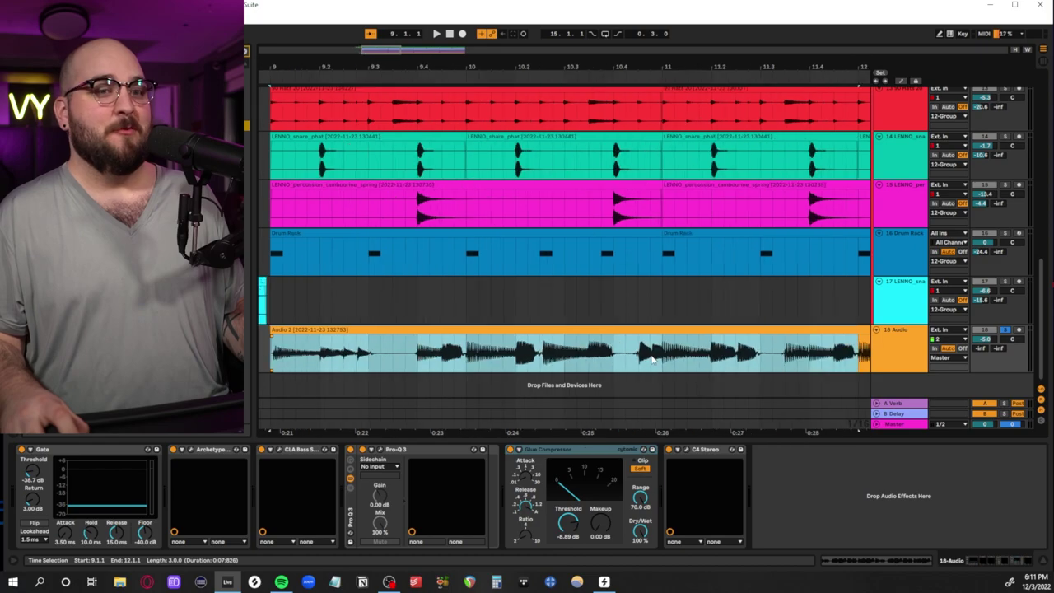
pyautogui.press('space')
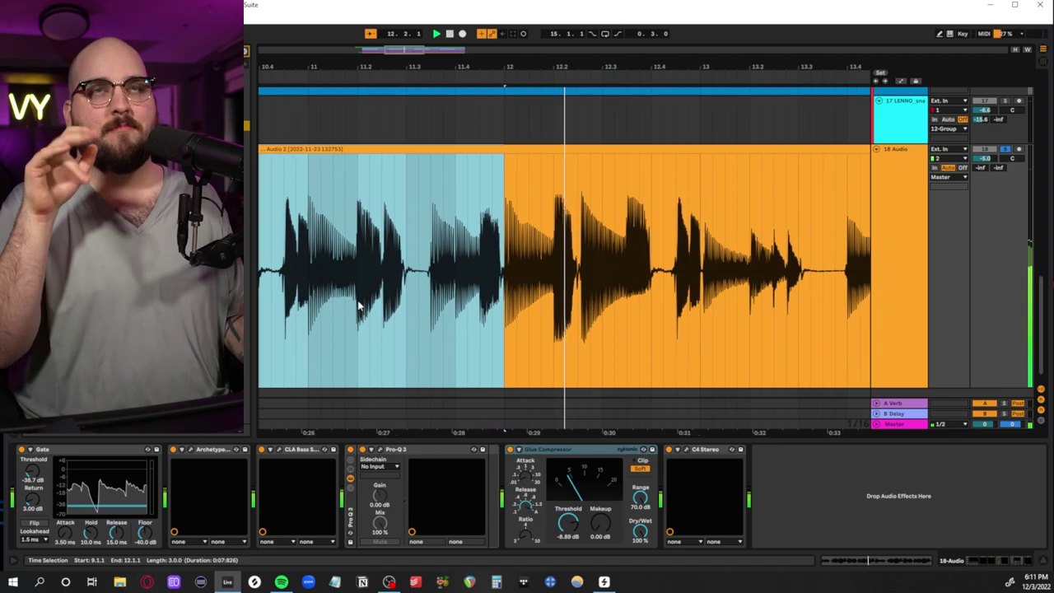
pyautogui.click(1006, 150)
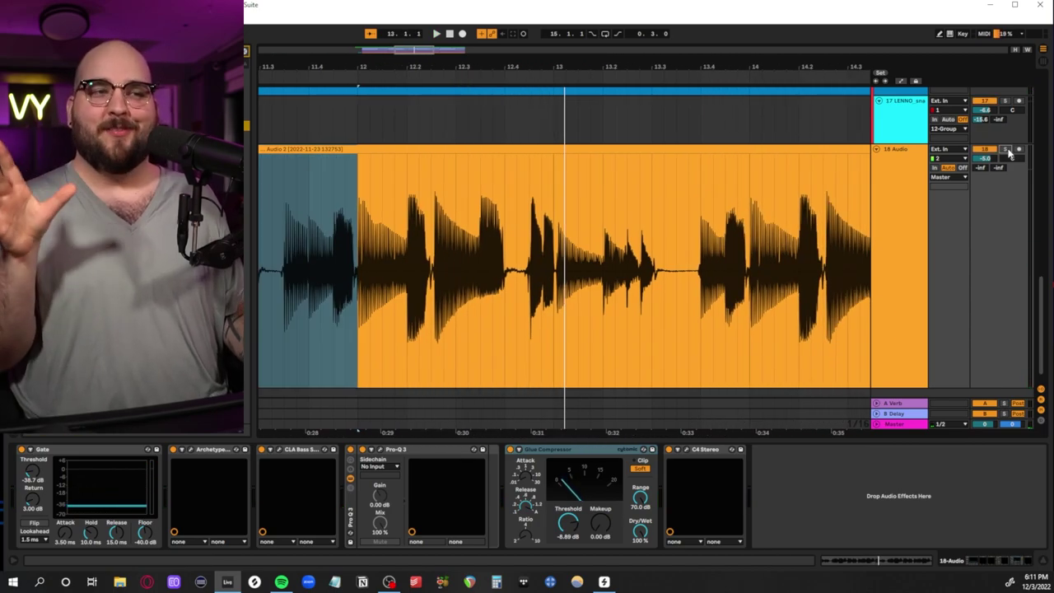
# - Select the waveform bursts near 9.3.4 and 9.4.3 and play briefly from 9.3.3
pyautogui.hscroll(-10, 451, 172)
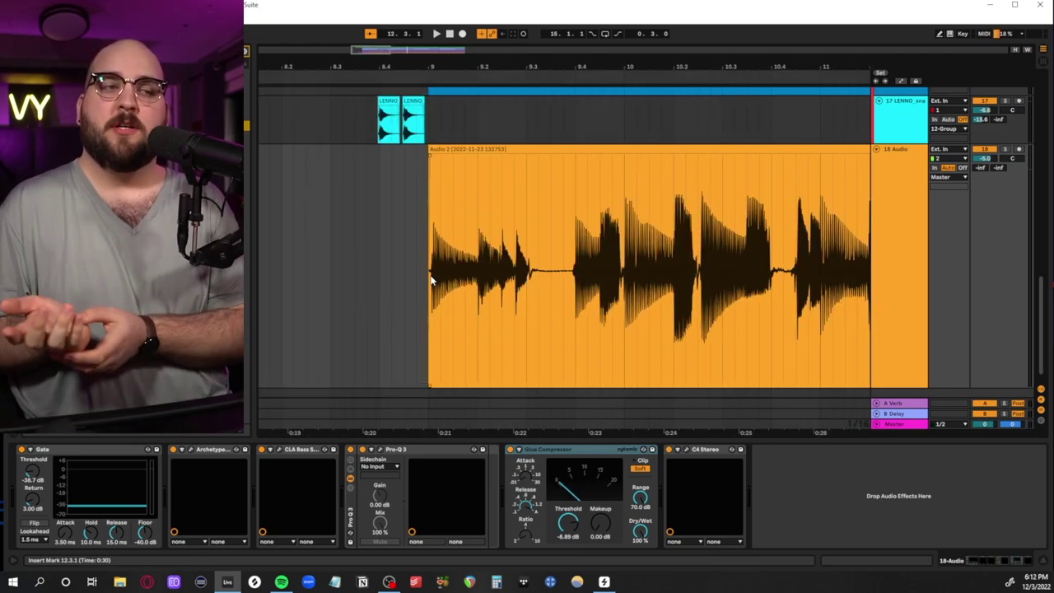
pyautogui.scroll(-1, 451, 299)
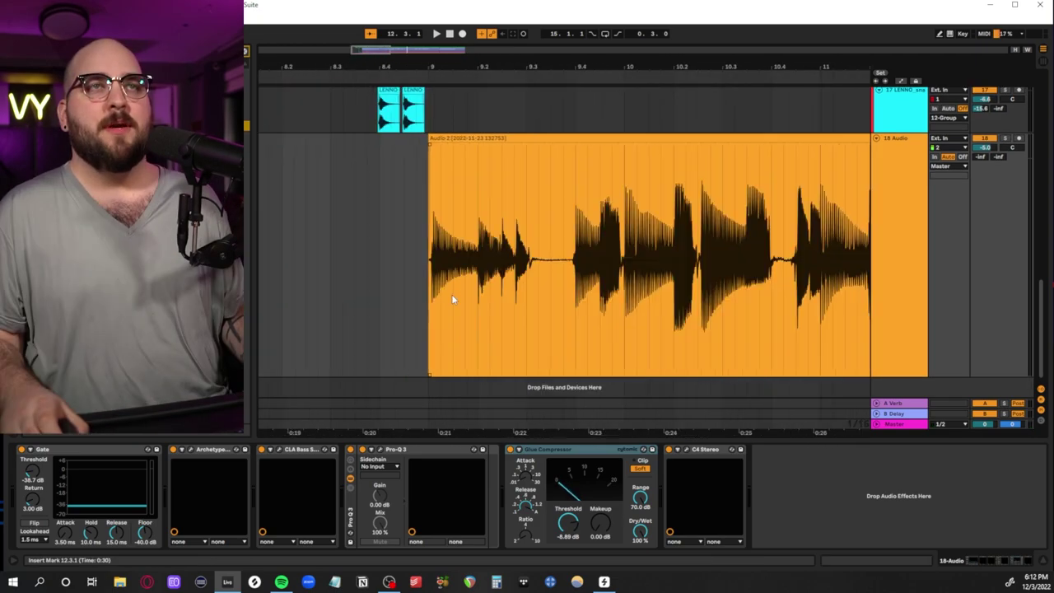
pyautogui.moveTo(429, 299); pyautogui.dragTo(478, 292)
pyautogui.moveTo(574, 282); pyautogui.dragTo(599, 283)
pyautogui.click(599, 288)
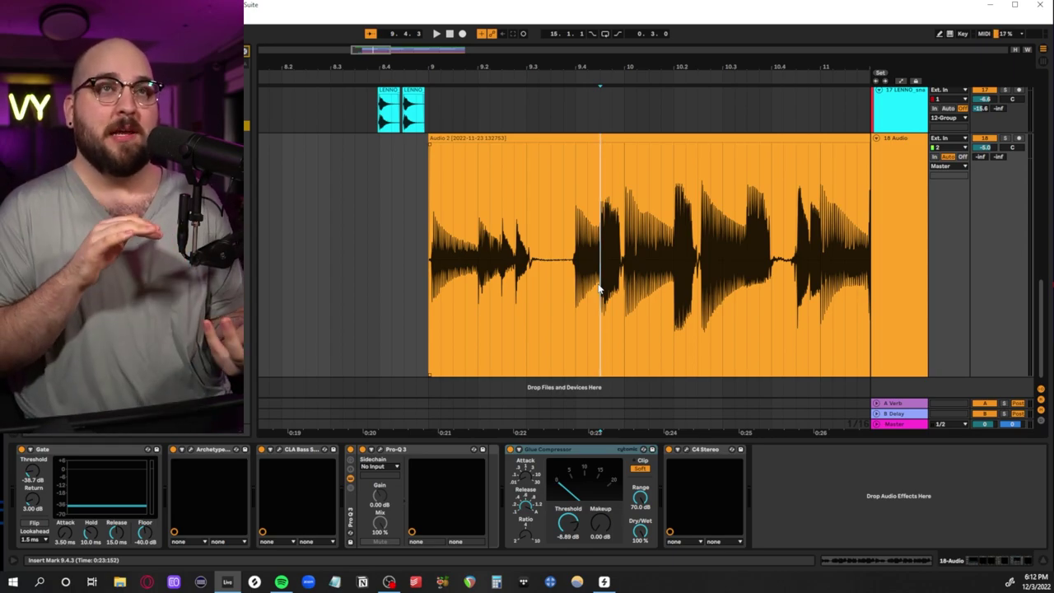
pyautogui.hscroll(-1, 428, 292)
pyautogui.click(397, 296)
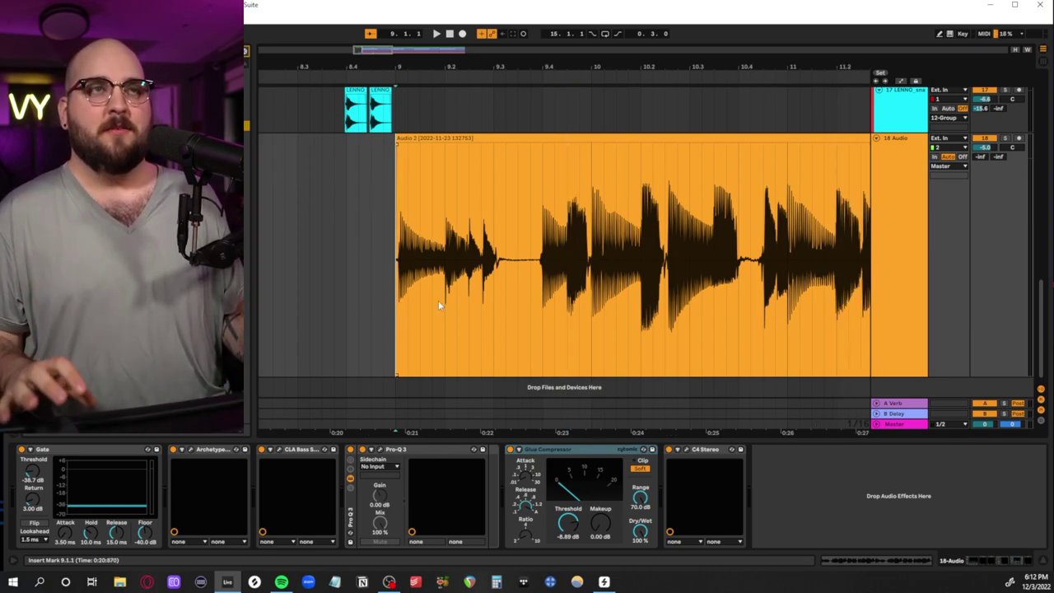
pyautogui.hscroll(2, 354, 292)
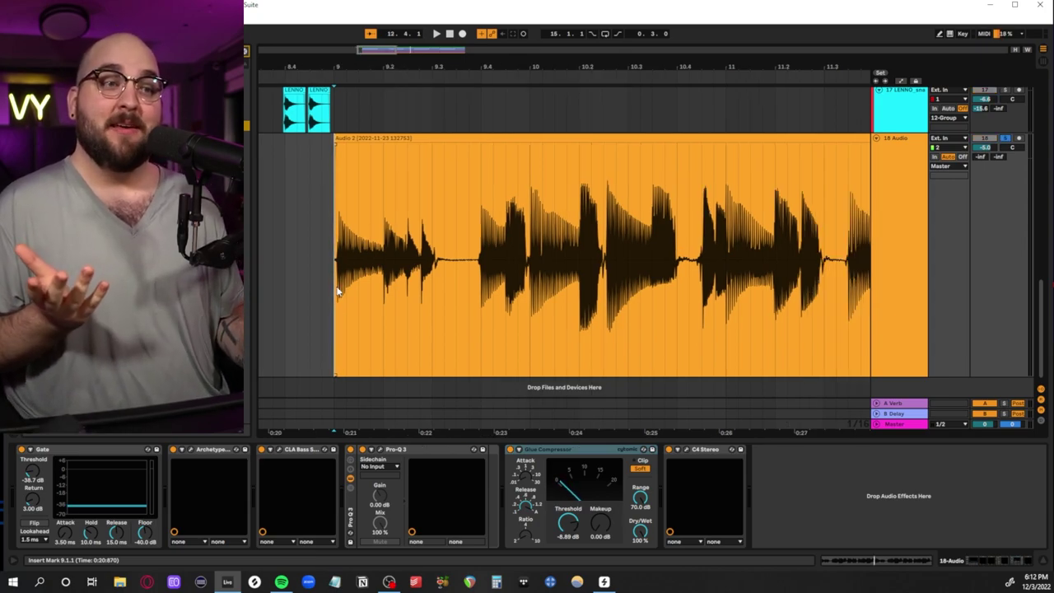
pyautogui.moveTo(485, 282); pyautogui.dragTo(704, 278)
pyautogui.click(486, 276)
pyautogui.press('space')
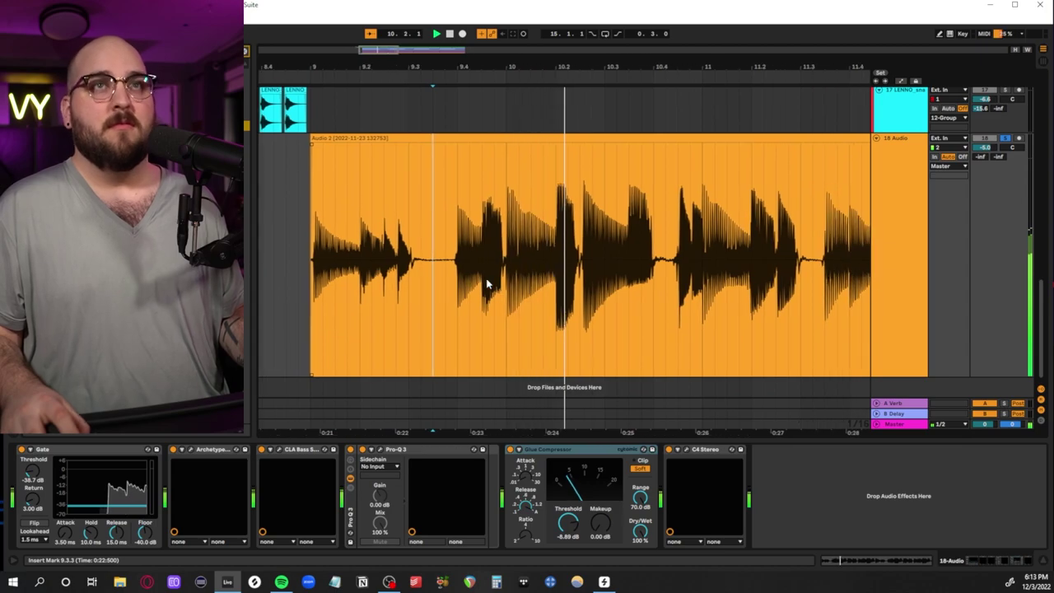
pyautogui.press('space')
# - Select the bursts at 10.4.3 and 10.3.3–10.4.1, leaving the insert point at 10.3.2
pyautogui.moveTo(534, 252); pyautogui.dragTo(559, 253)
pyautogui.scroll(2, 535, 247)
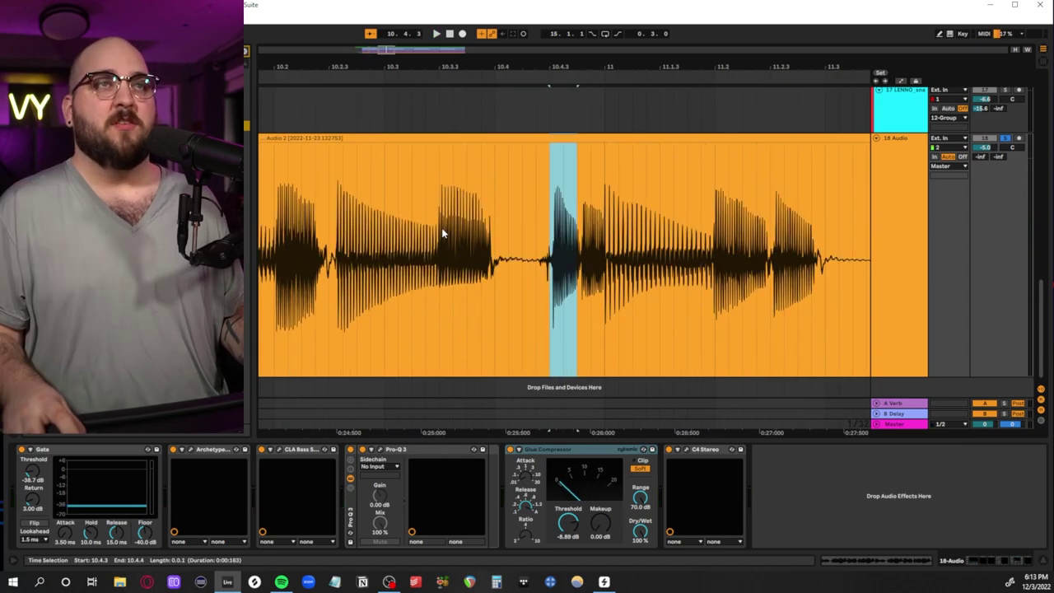
pyautogui.moveTo(441, 230); pyautogui.dragTo(488, 234)
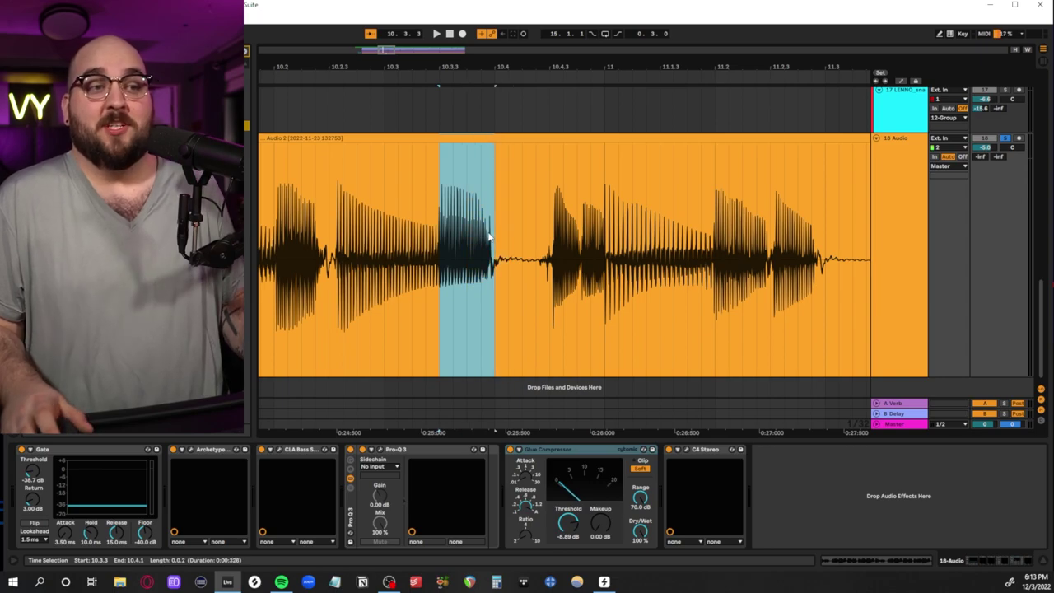
pyautogui.scroll(-5, 489, 238)
pyautogui.click(454, 235)
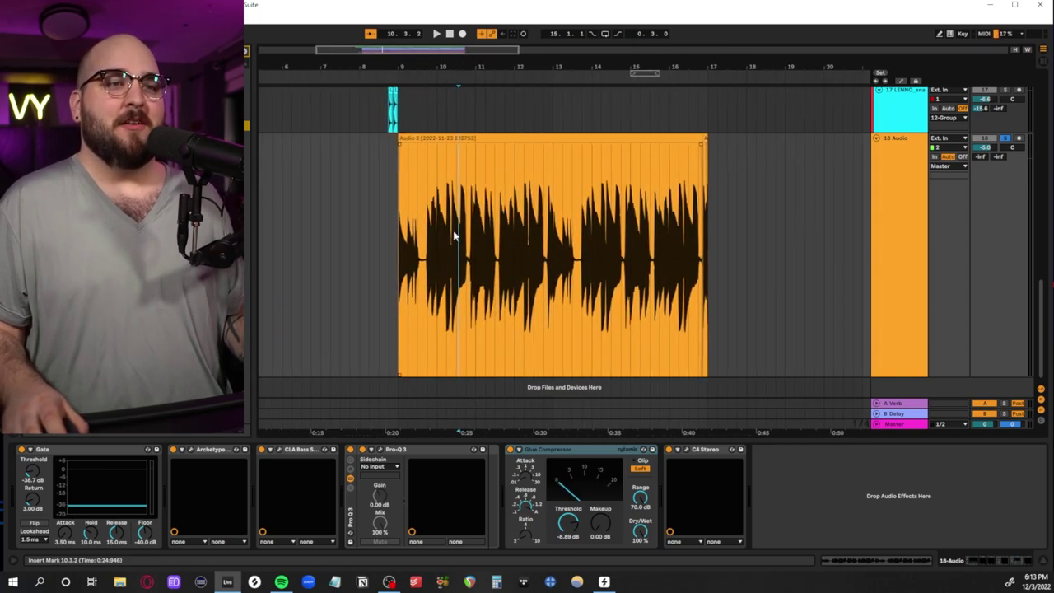
# - Enlarge the Audio 2 clip, focus the Gate device, and select the quiet stretch near 9.3.3–9.3.4
pyautogui.press('z')
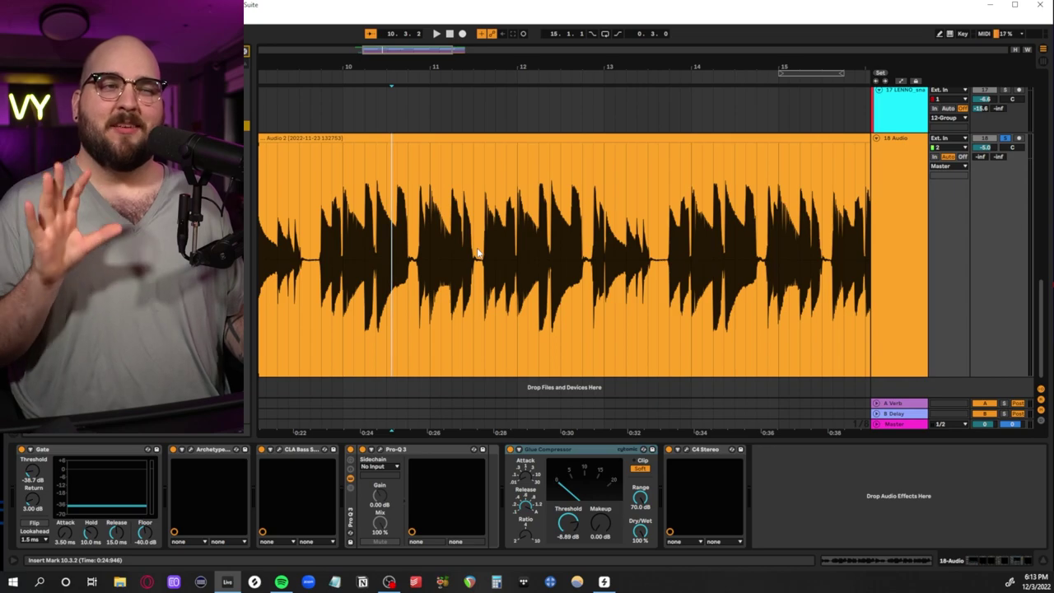
pyautogui.click(12, 454)
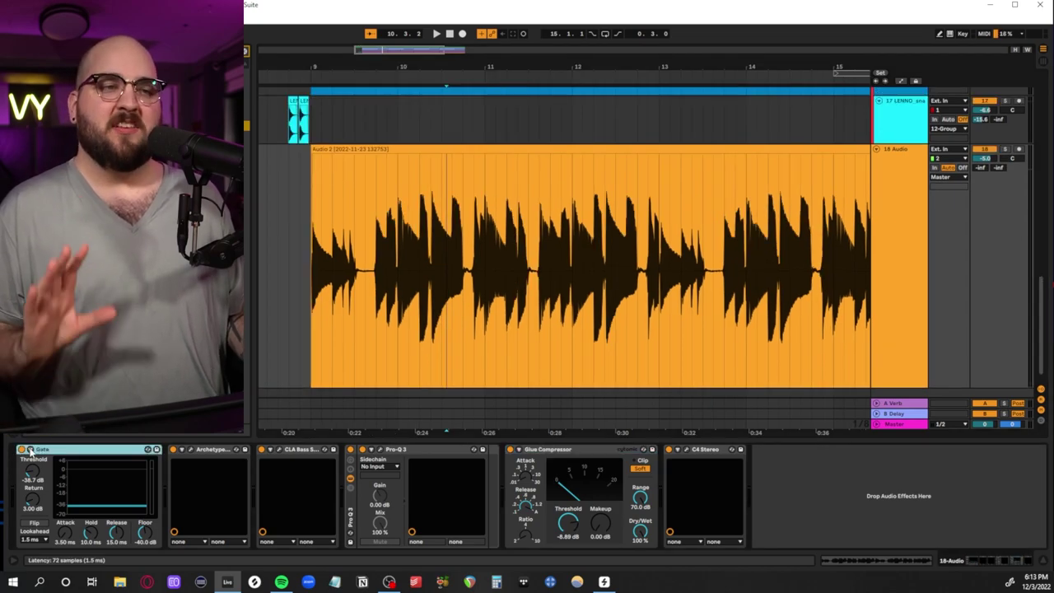
pyautogui.scroll(5, 499, 288)
pyautogui.moveTo(499, 285); pyautogui.dragTo(451, 282)
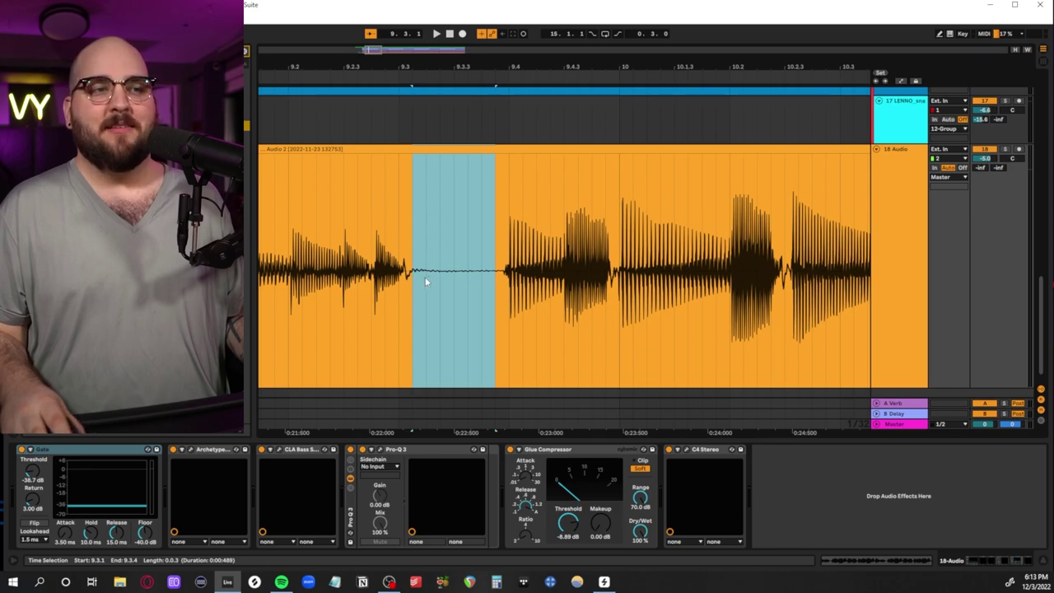
pyautogui.scroll(-5, 425, 282)
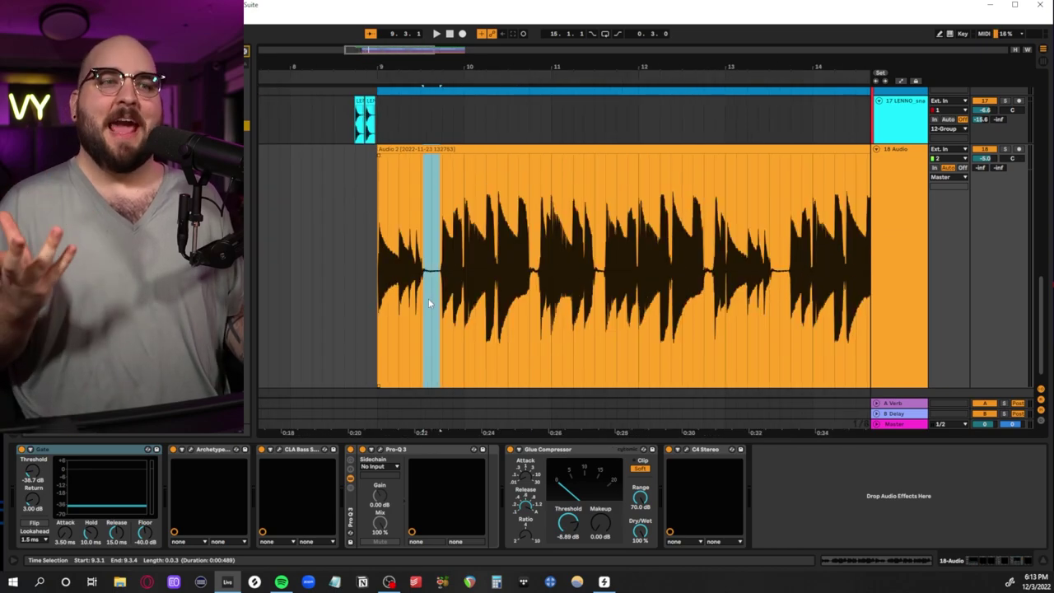
pyautogui.click(380, 301)
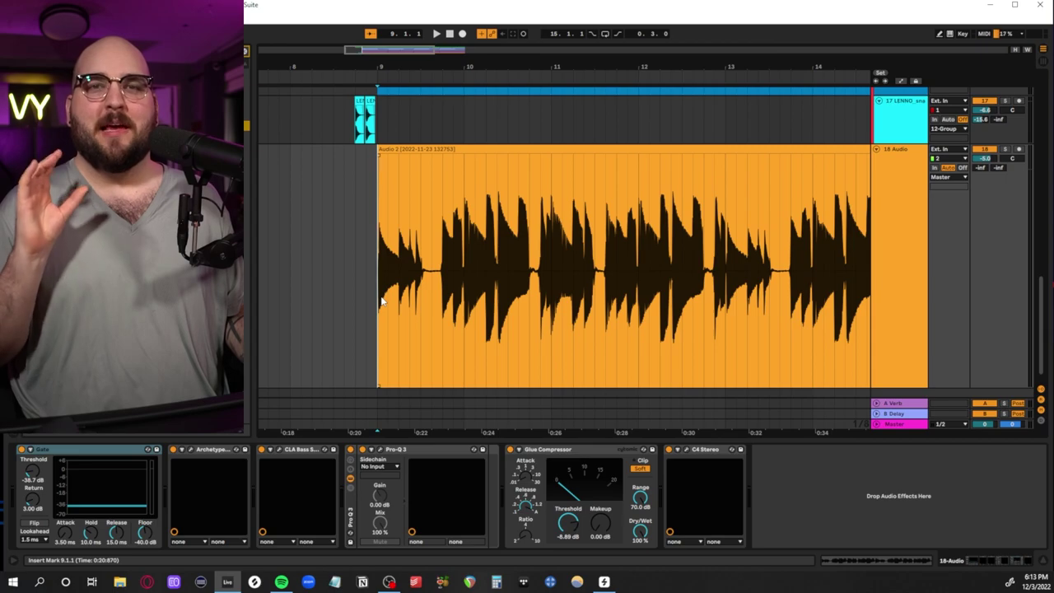
# - Select the silent gap from 9.3.2 to 9.3.4 and open the Archetype Cory Wong amp
pyautogui.scroll(5, 423, 296)
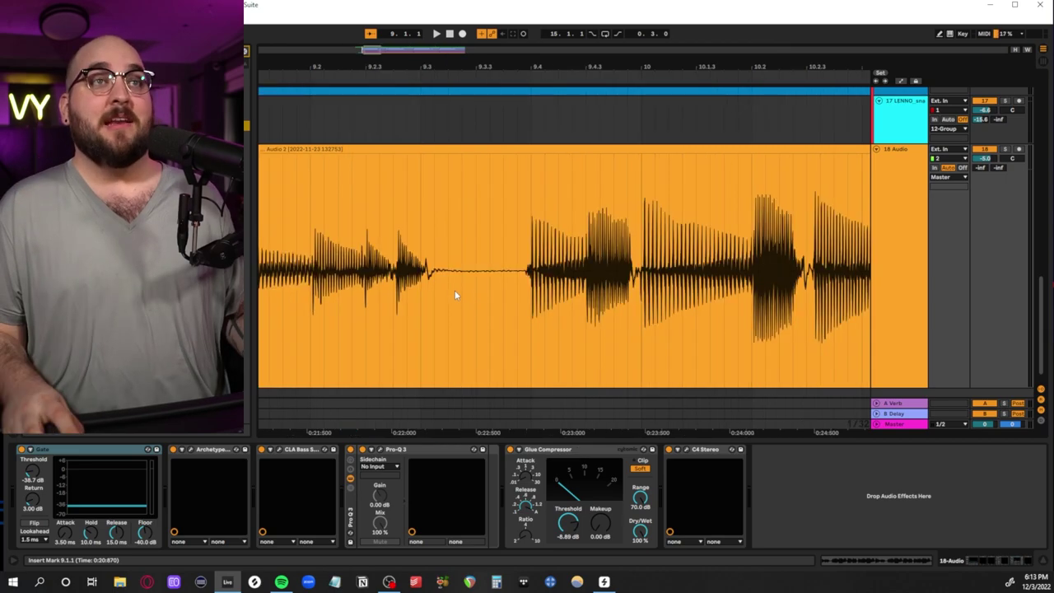
pyautogui.moveTo(447, 293); pyautogui.dragTo(500, 292)
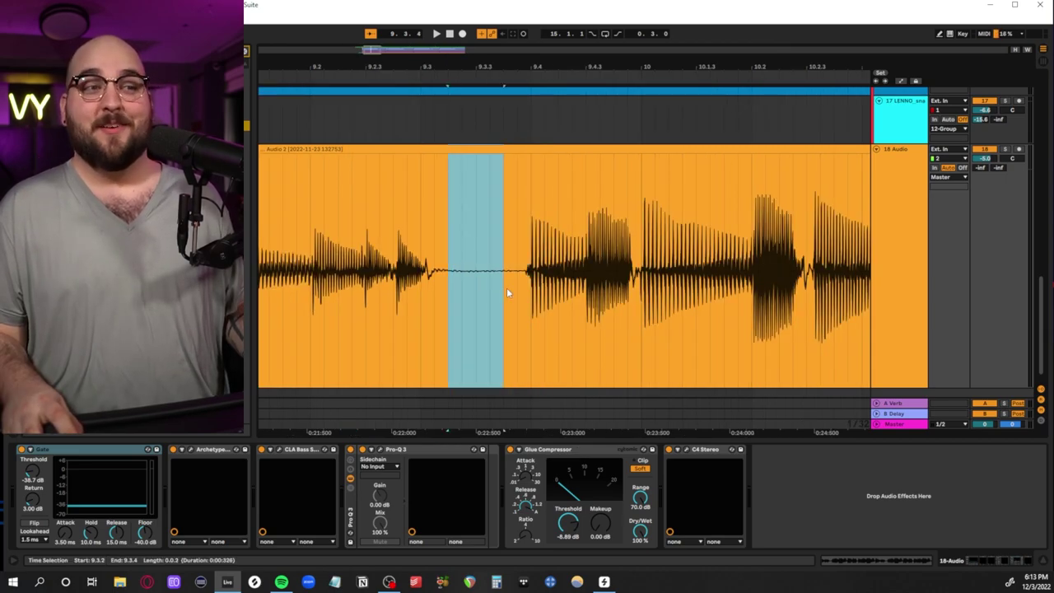
pyautogui.scroll(-5, 472, 302)
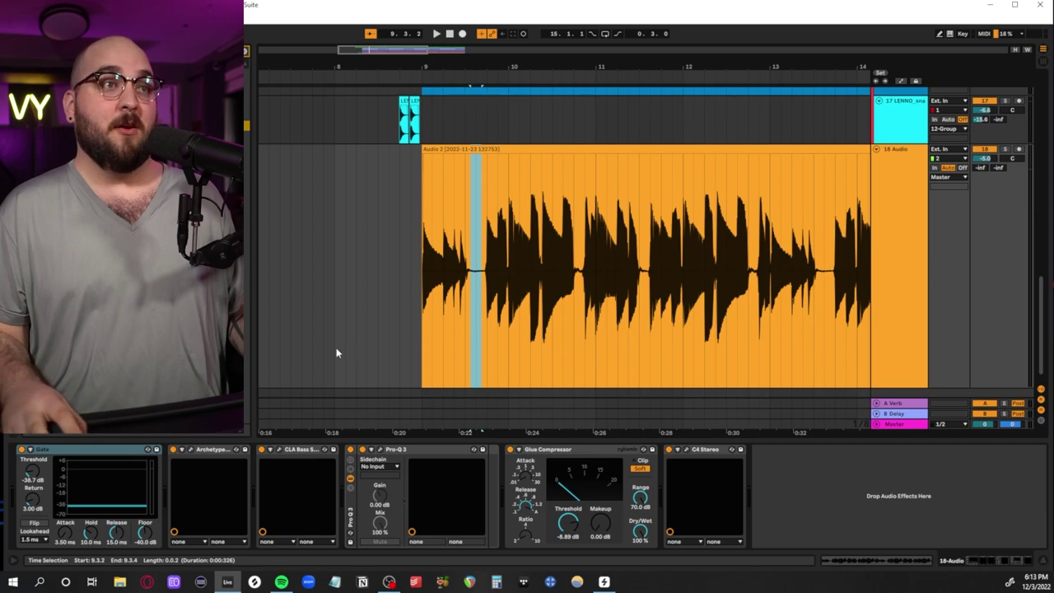
pyautogui.click(202, 449)
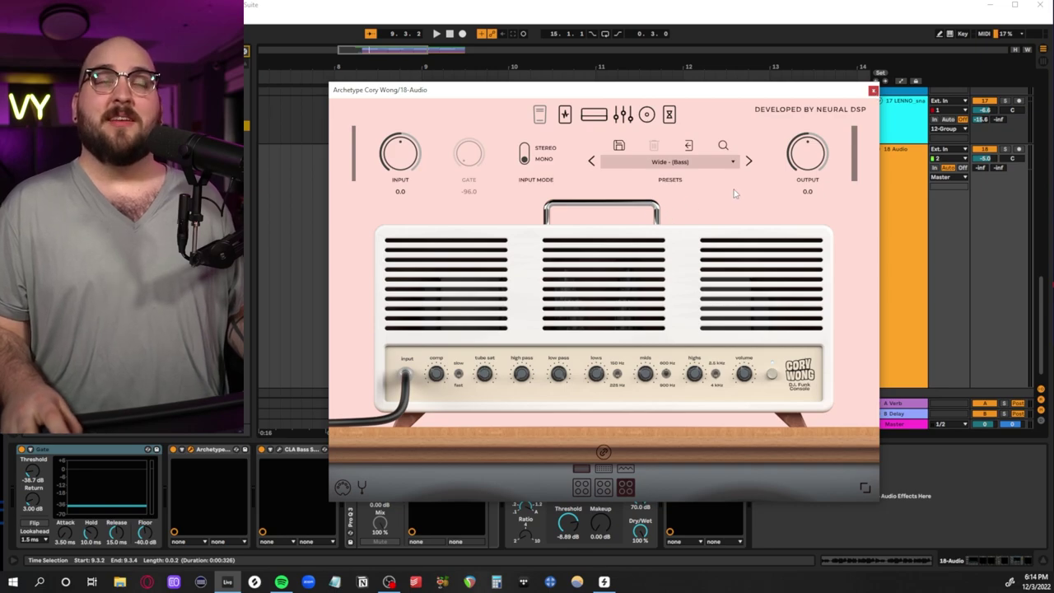
# - Close the Archetype amp, check CLA Bass on its A: Scoop preset, and play the bass part
pyautogui.click(873, 90)
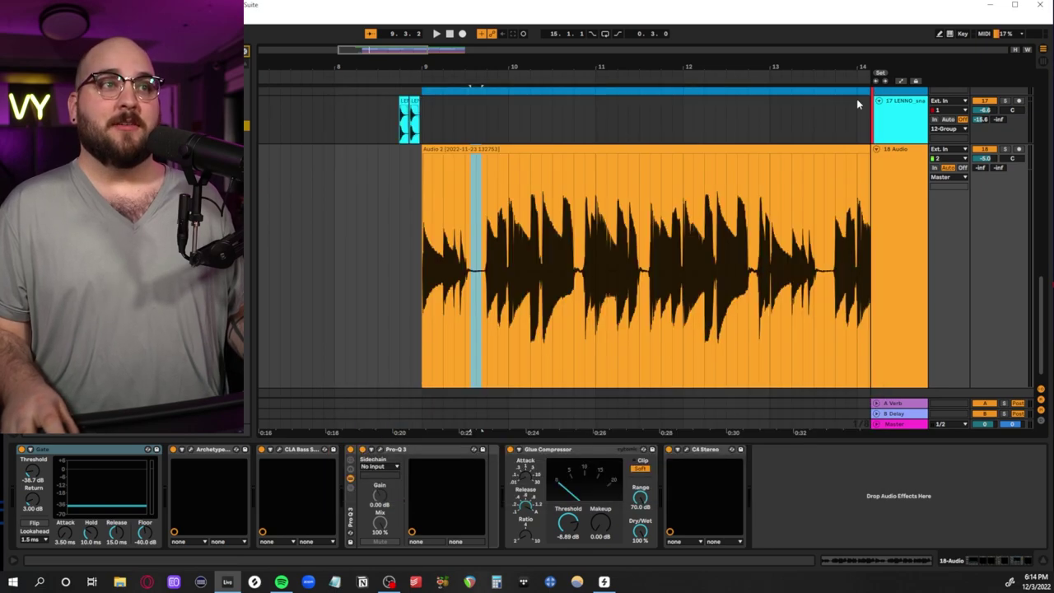
pyautogui.click(278, 449)
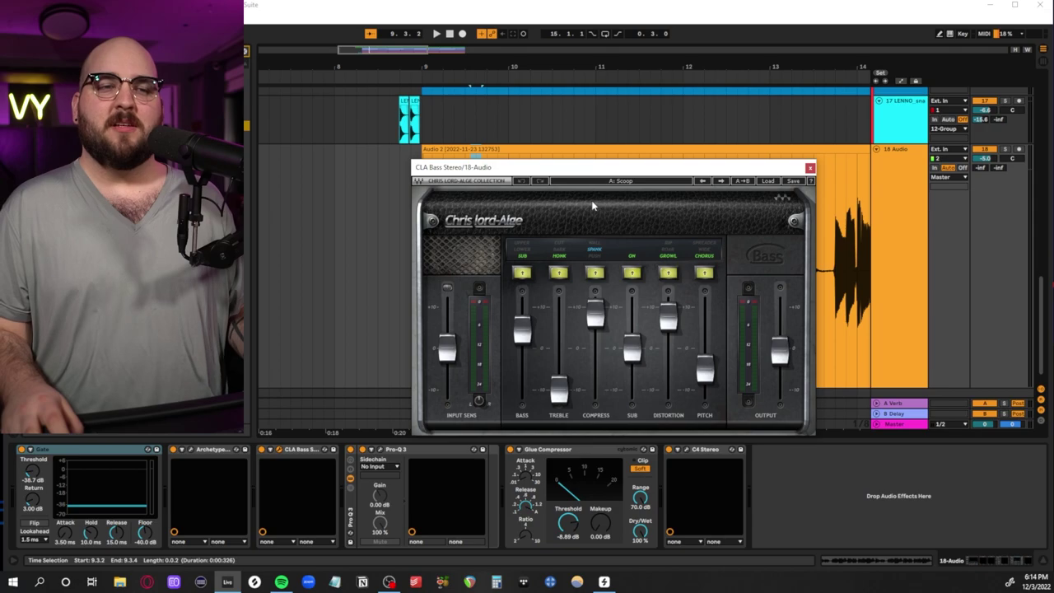
pyautogui.click(810, 167)
pyautogui.click(261, 451)
pyautogui.press('space')
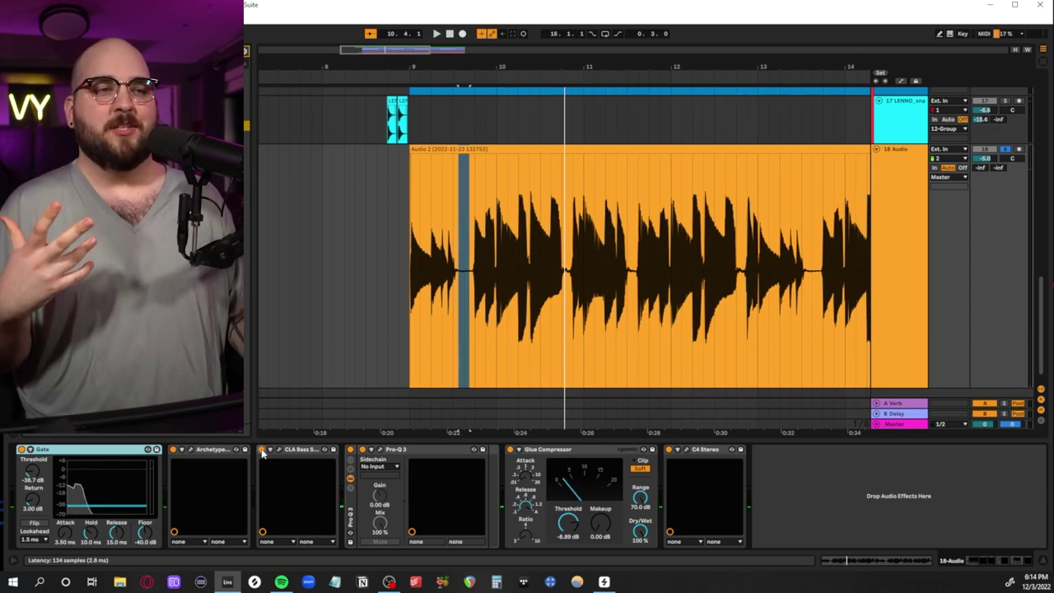
pyautogui.click(377, 450)
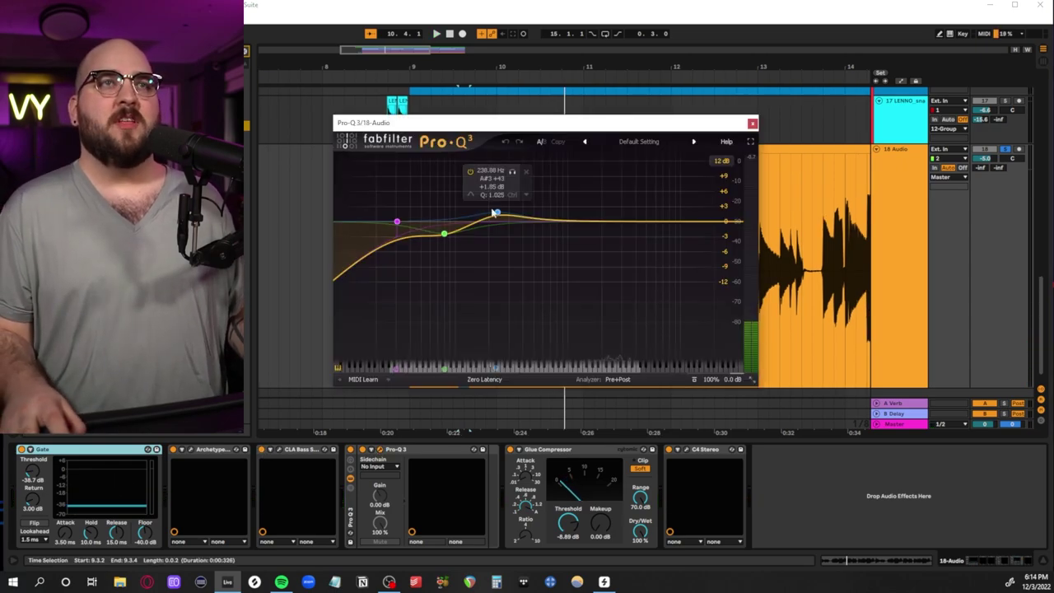
pyautogui.moveTo(536, 119); pyautogui.dragTo(609, 213)
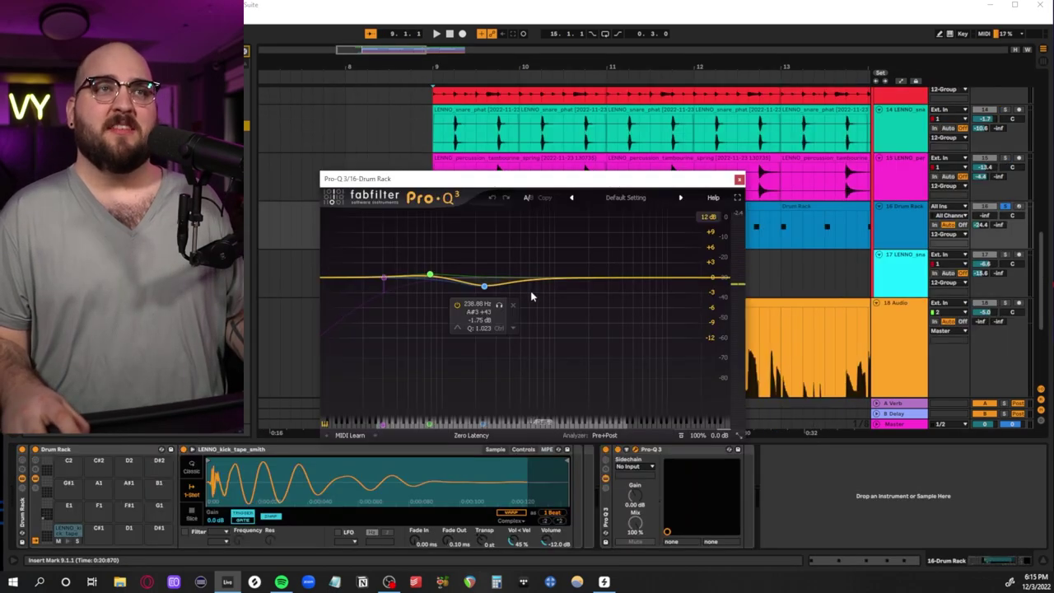
pyautogui.moveTo(522, 182); pyautogui.dragTo(567, 183)
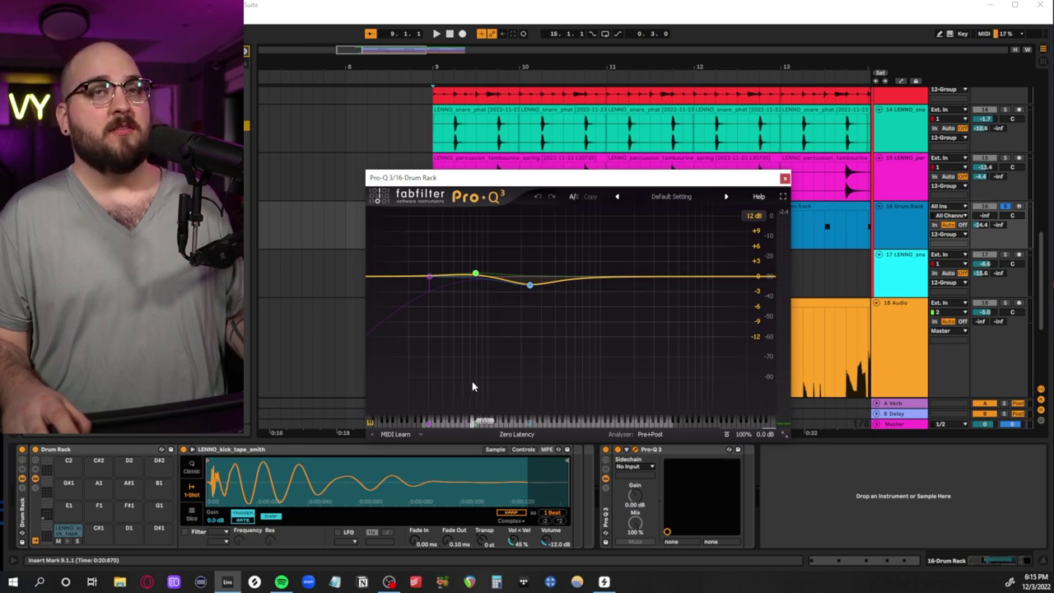
pyautogui.press('space')
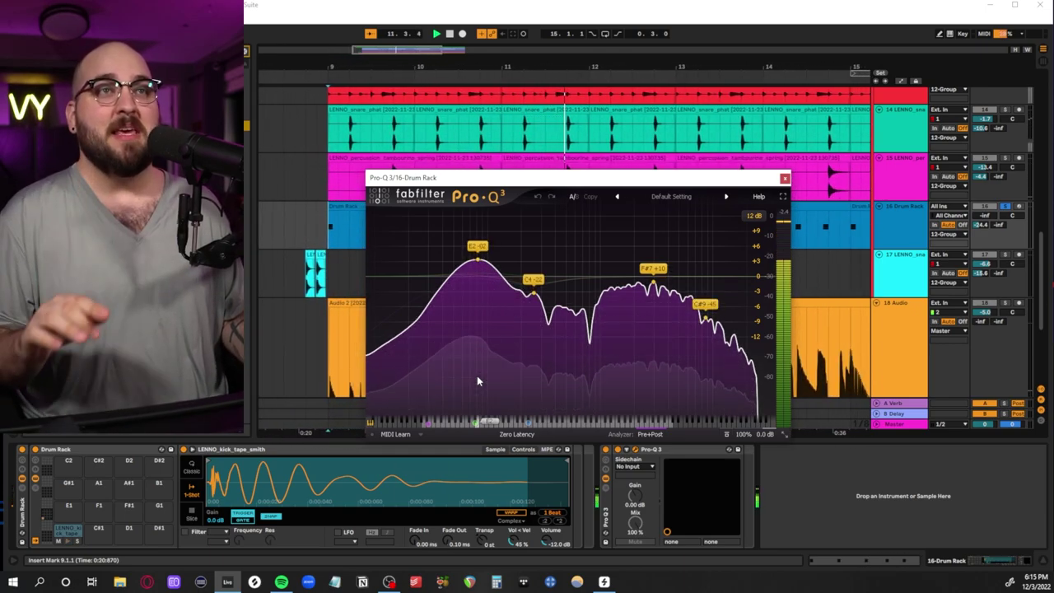
pyautogui.doubleClick(476, 272)
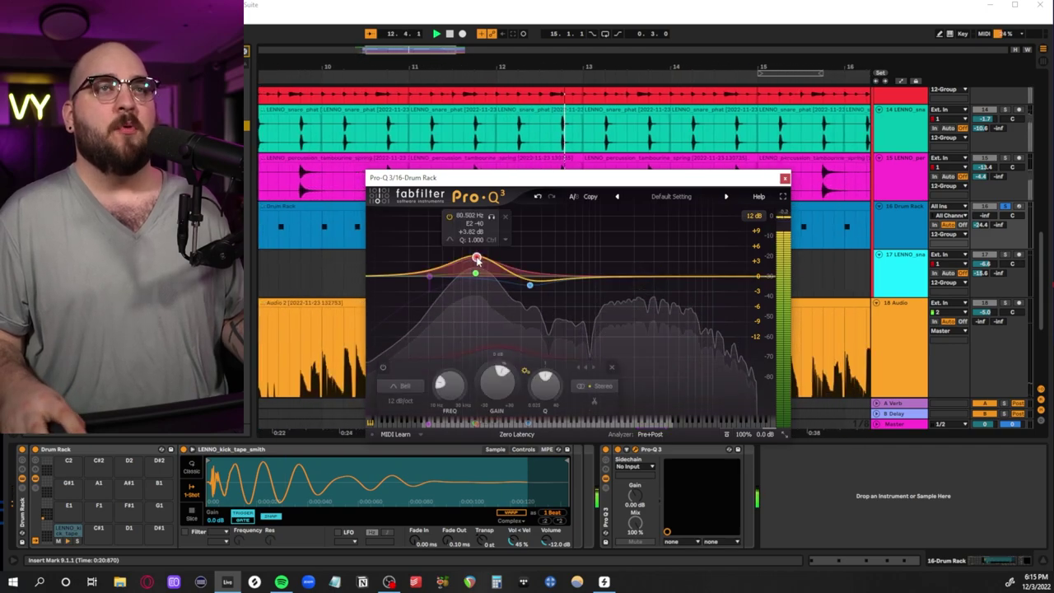
pyautogui.doubleClick(476, 258)
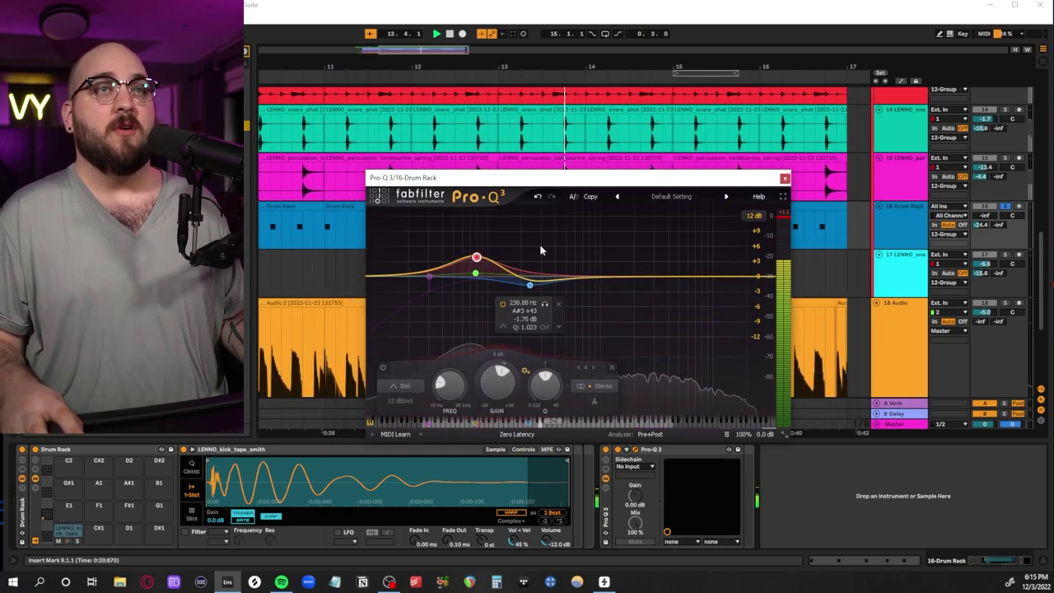
pyautogui.keyDown('alt'); pyautogui.click(476, 257); pyautogui.keyUp('alt')
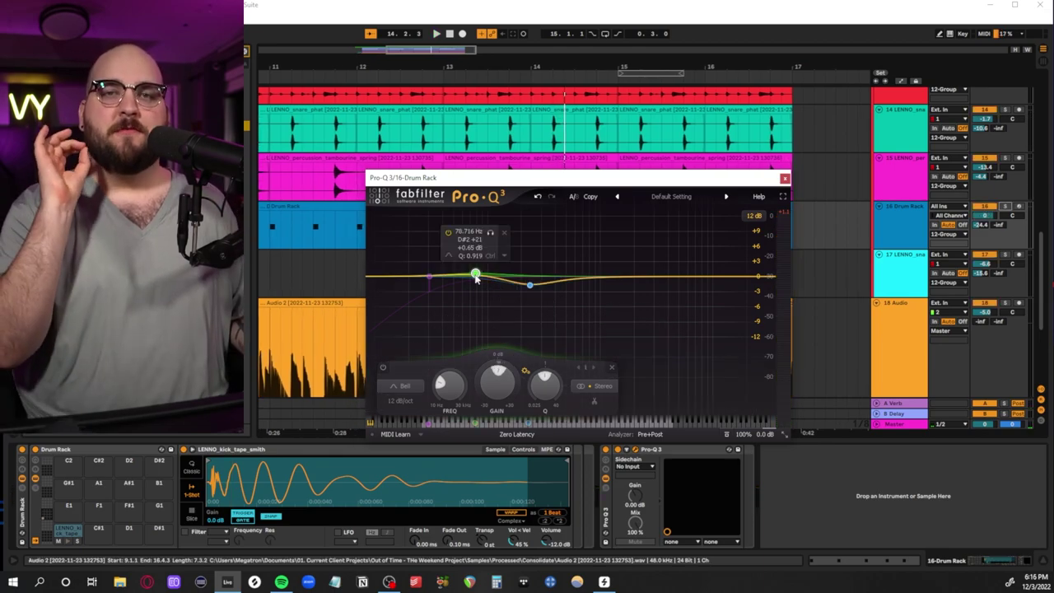
pyautogui.click(785, 178)
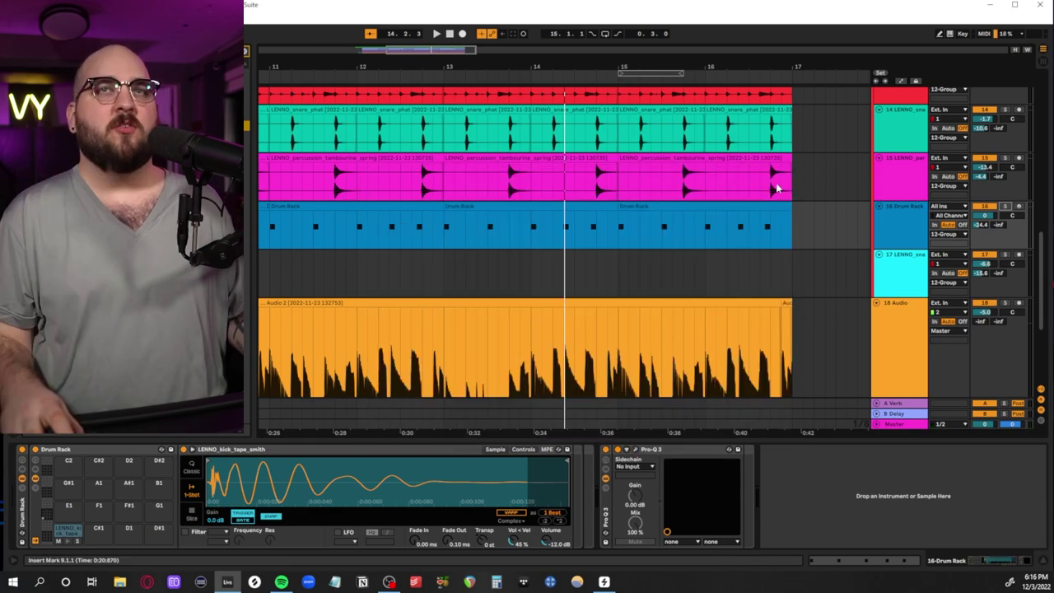
pyautogui.hscroll(-3, 555, 277)
pyautogui.click(506, 314)
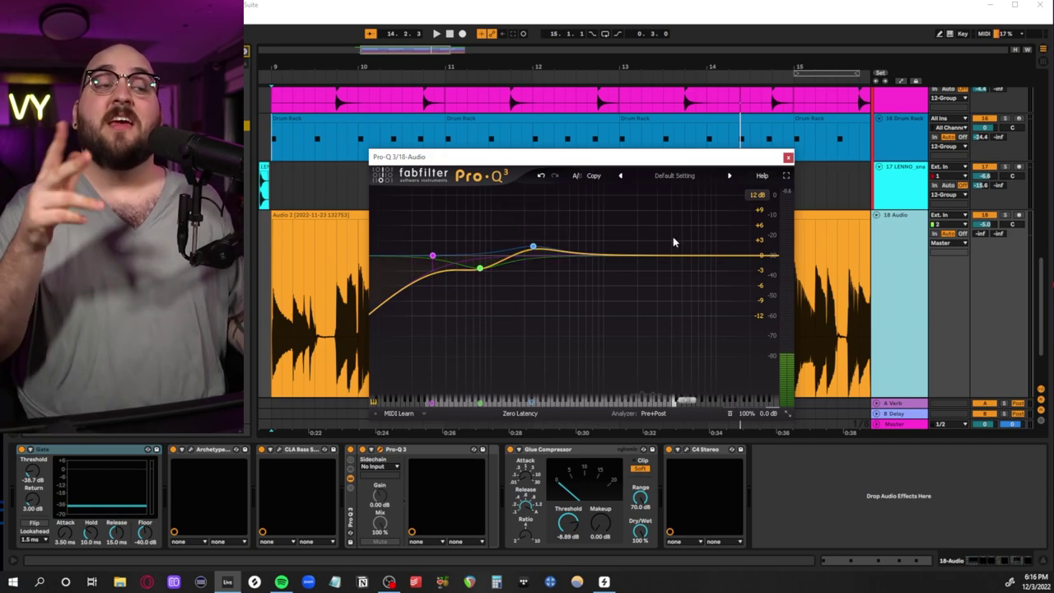
# - Close the bass track's Pro-Q 3, set the insert marker in the clip, and select the Glue Compressor
pyautogui.click(787, 156)
pyautogui.click(466, 264)
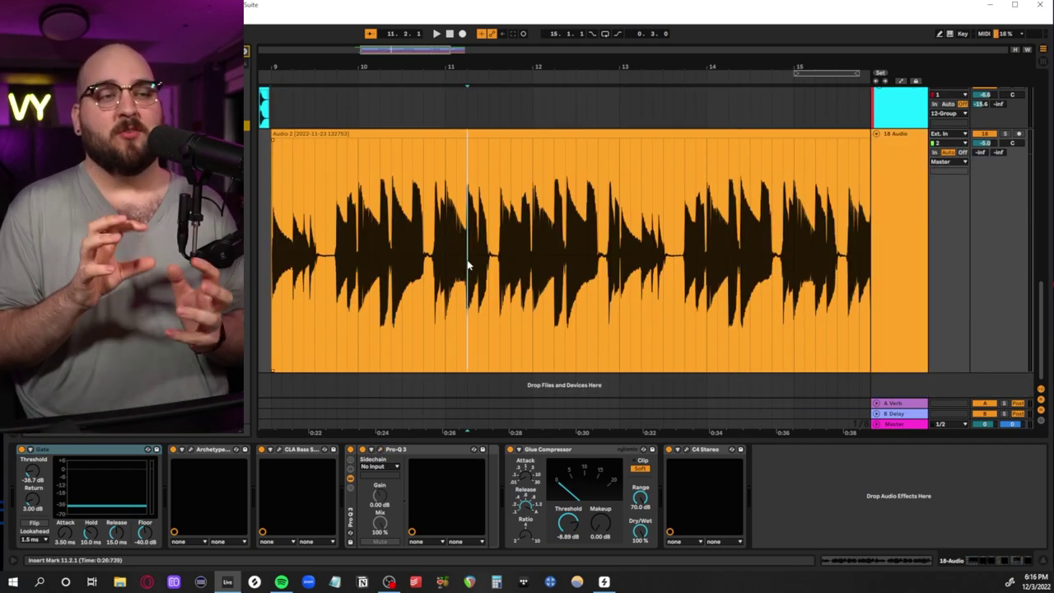
pyautogui.click(563, 456)
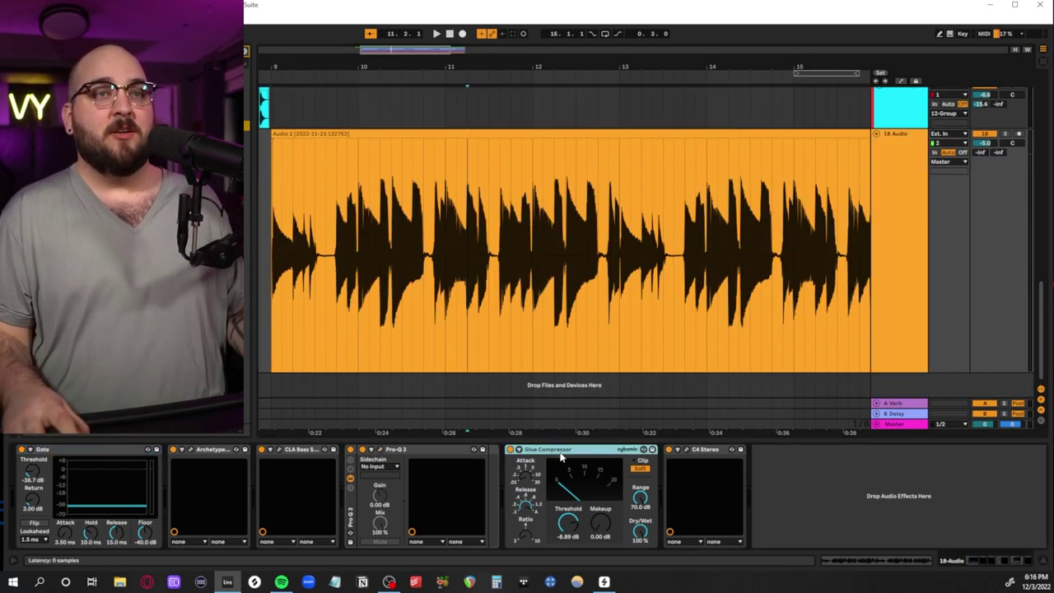
# - Open the C4 Stereo window, solo track 18, and play the bass through it
pyautogui.click(684, 449)
pyautogui.moveTo(561, 201); pyautogui.dragTo(559, 174)
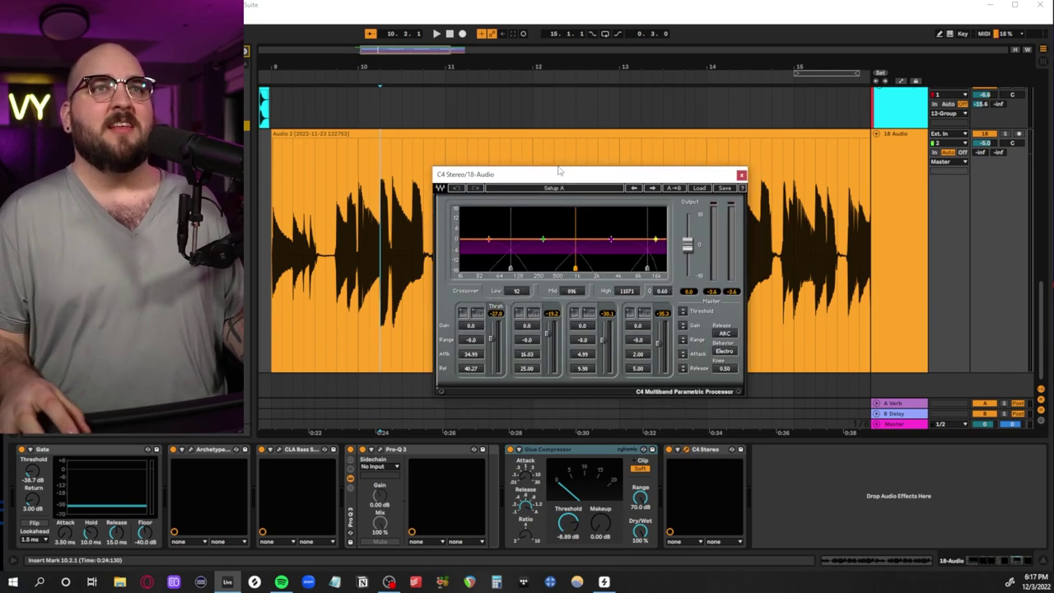
pyautogui.click(1007, 135)
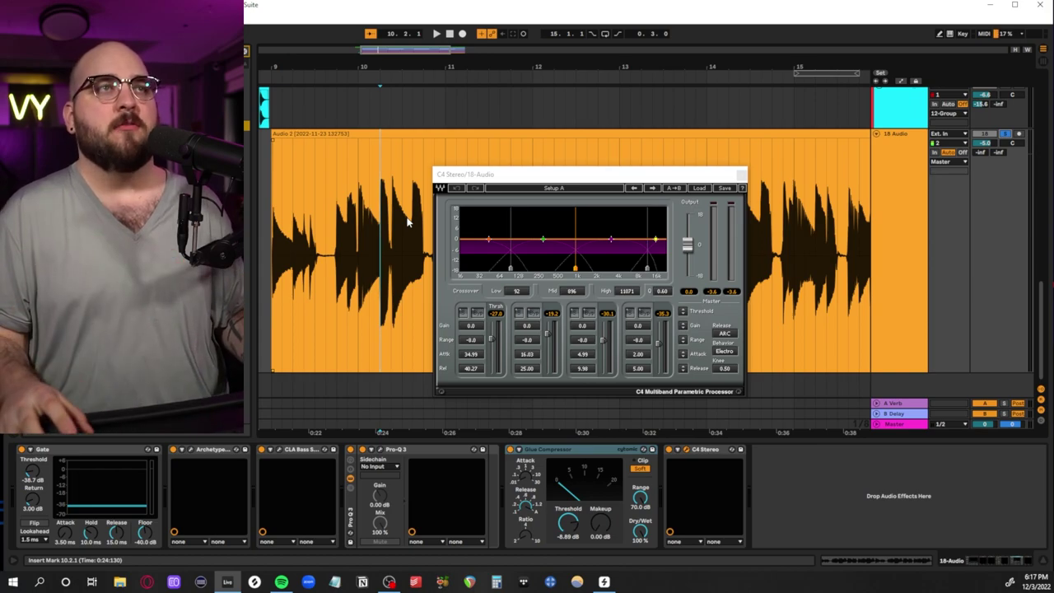
pyautogui.press('space')
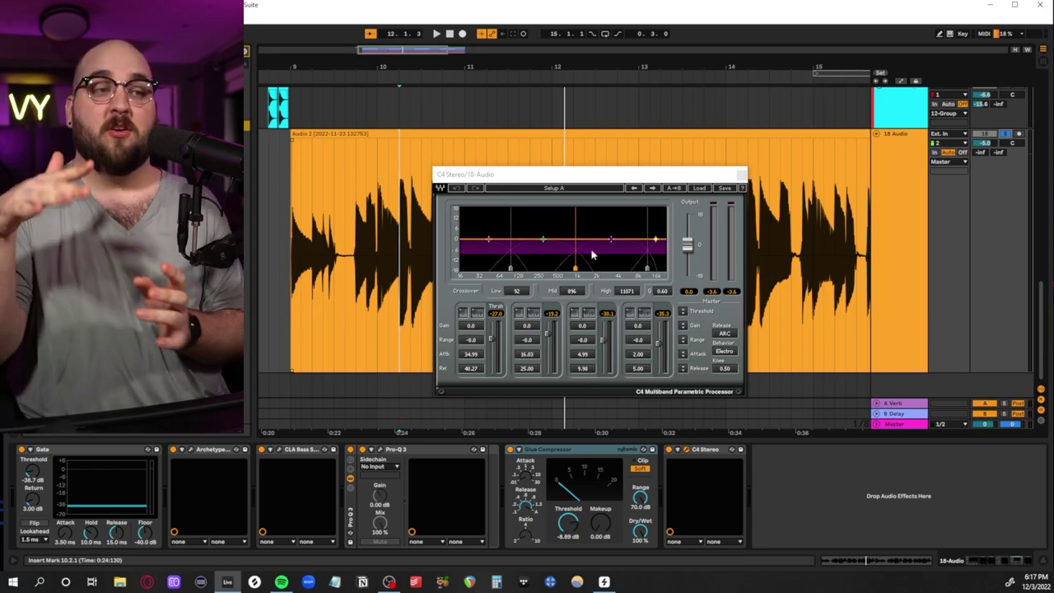
# - Close the C4 processor window and bring the drum tracks into view
pyautogui.press('space')
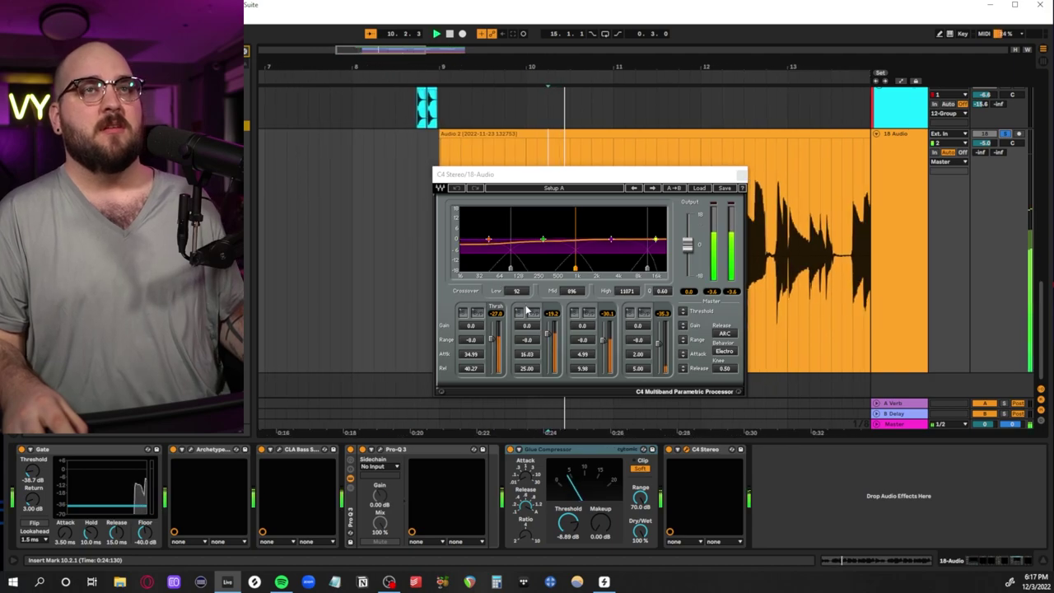
pyautogui.hotkey('ctrl', 'alt', 'p')
pyautogui.scroll(5, 337, 271)
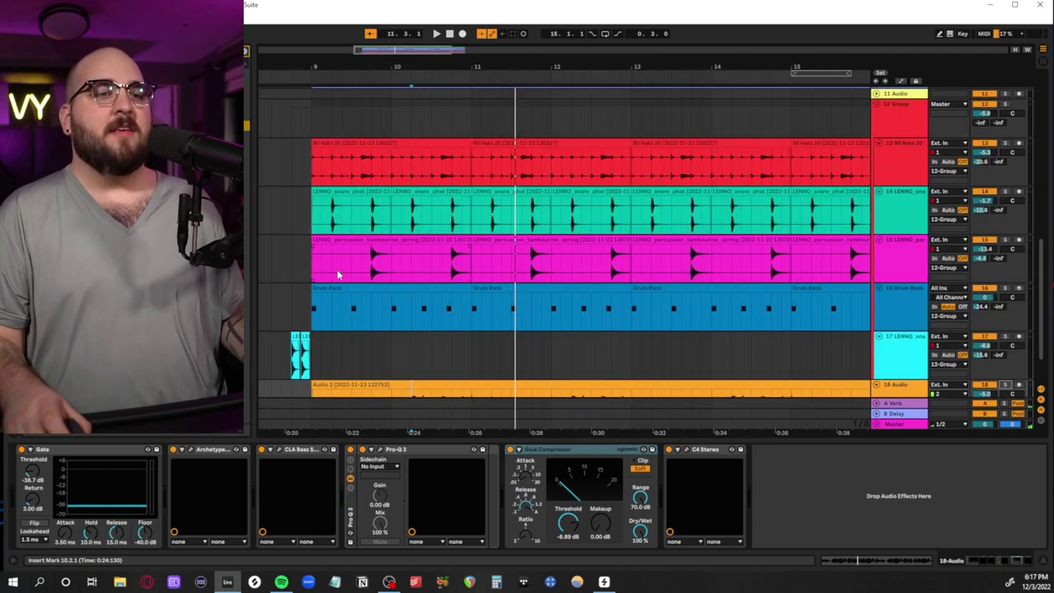
pyautogui.scroll(1, 339, 274)
pyautogui.scroll(1, 317, 274)
pyautogui.scroll(-1, 318, 274)
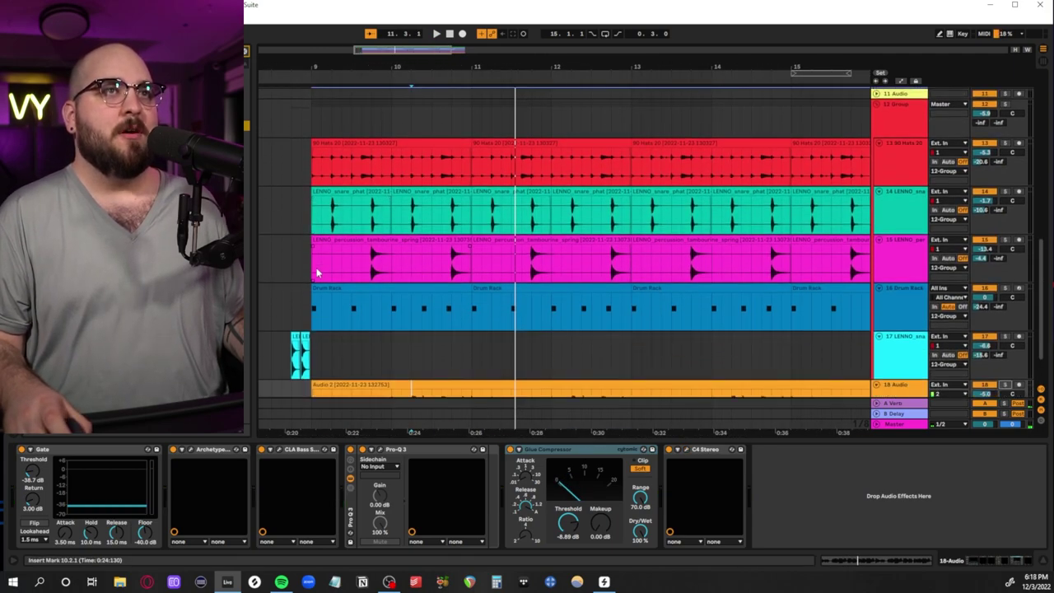
pyautogui.hscroll(-2, 318, 271)
# - Place the insert marker on track 17's snare lane and play from there
pyautogui.click(376, 366)
pyautogui.scroll(5, 510, 320)
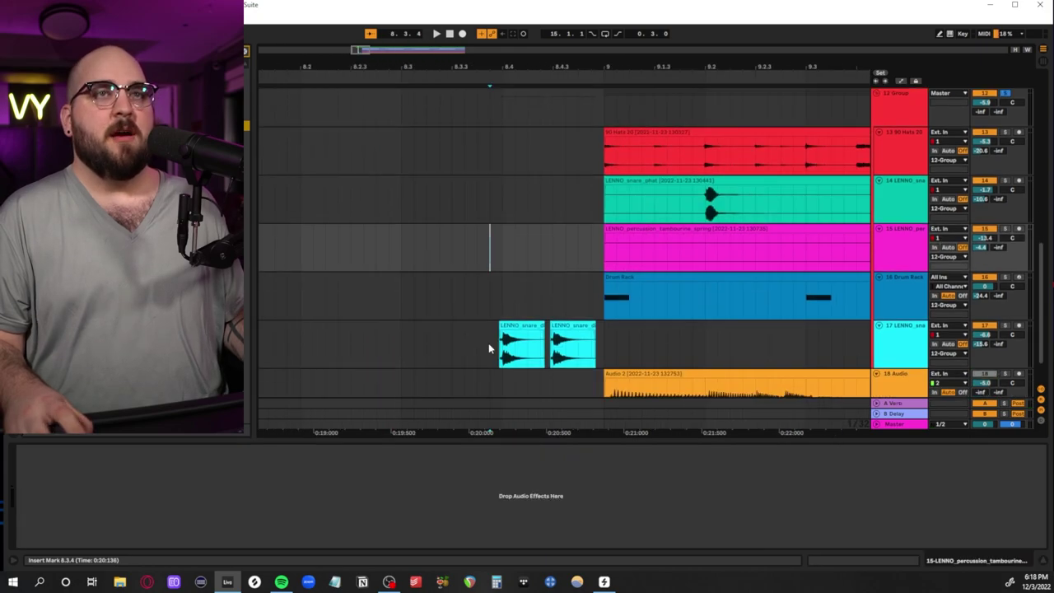
pyautogui.scroll(3, 577, 358)
pyautogui.scroll(-3, 592, 363)
pyautogui.scroll(1, 592, 363)
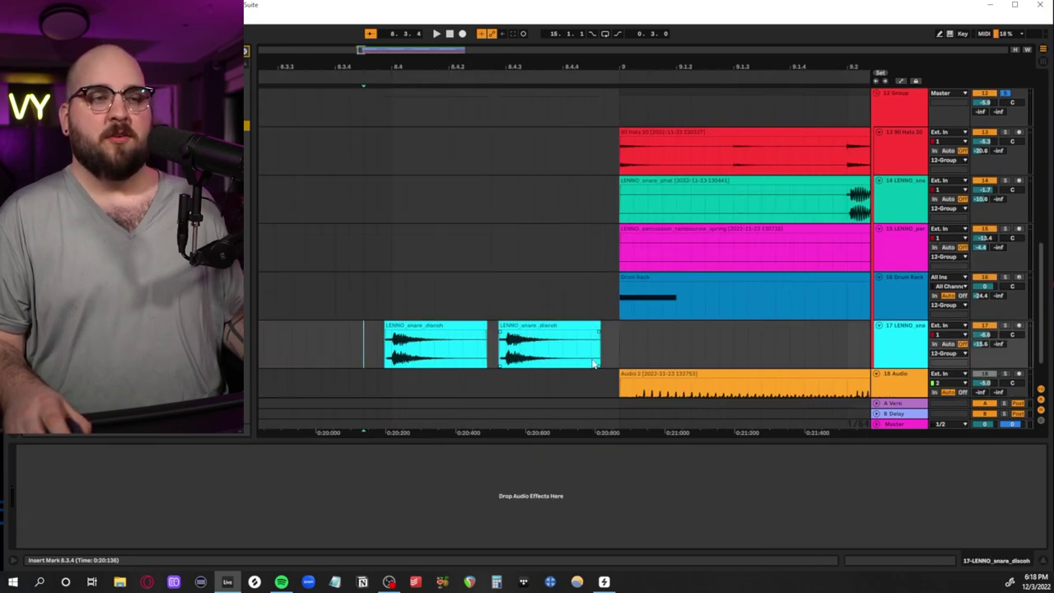
pyautogui.press('space')
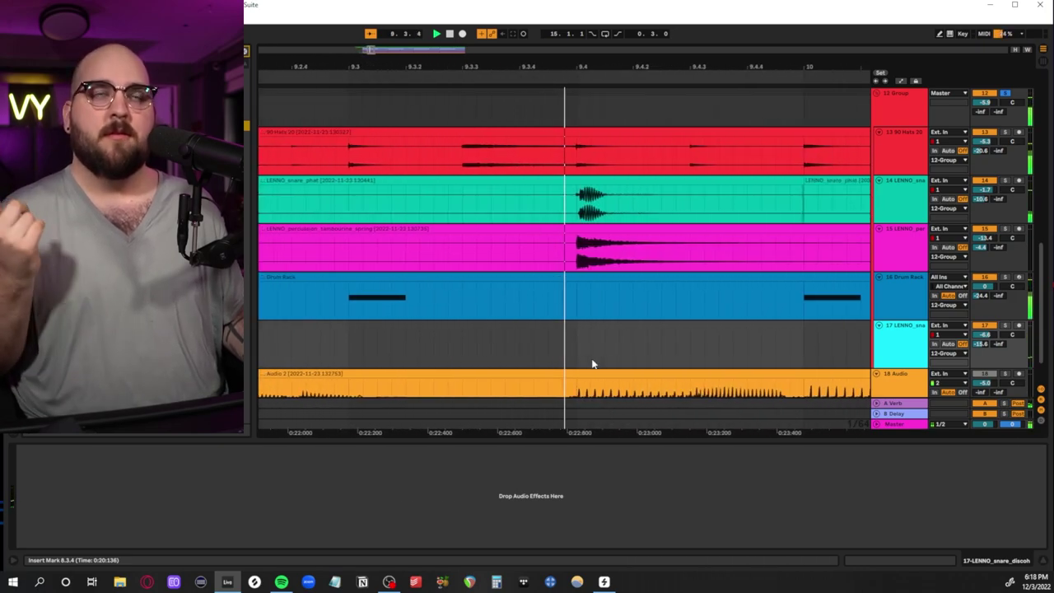
# - Select the LENNO_snare_discoh pickup clip leading into bar 9
pyautogui.scroll(-3, 590, 365)
pyautogui.hscroll(-3, 324, 271)
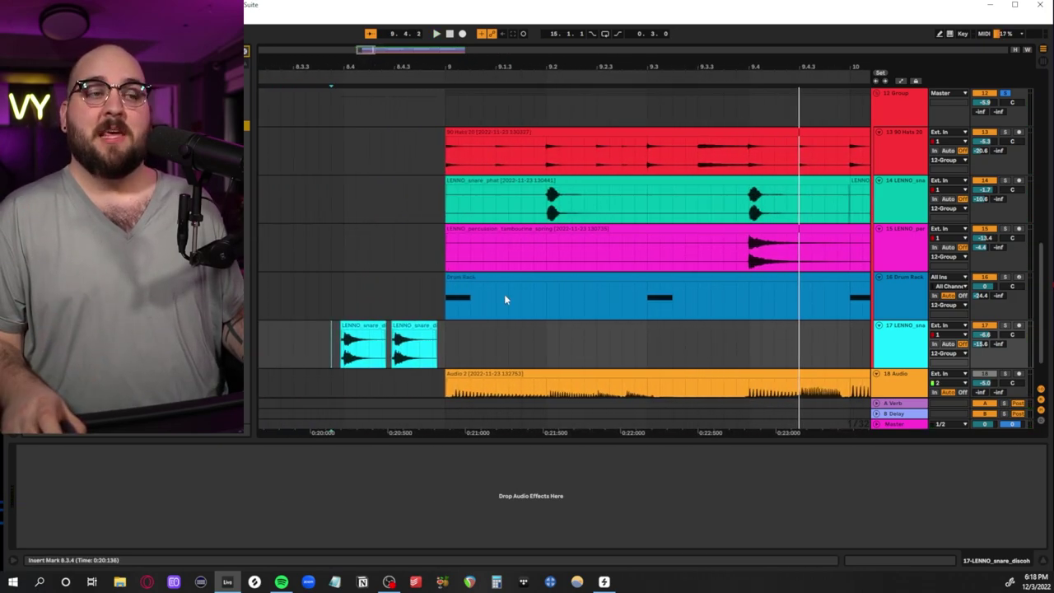
pyautogui.scroll(3, 442, 299)
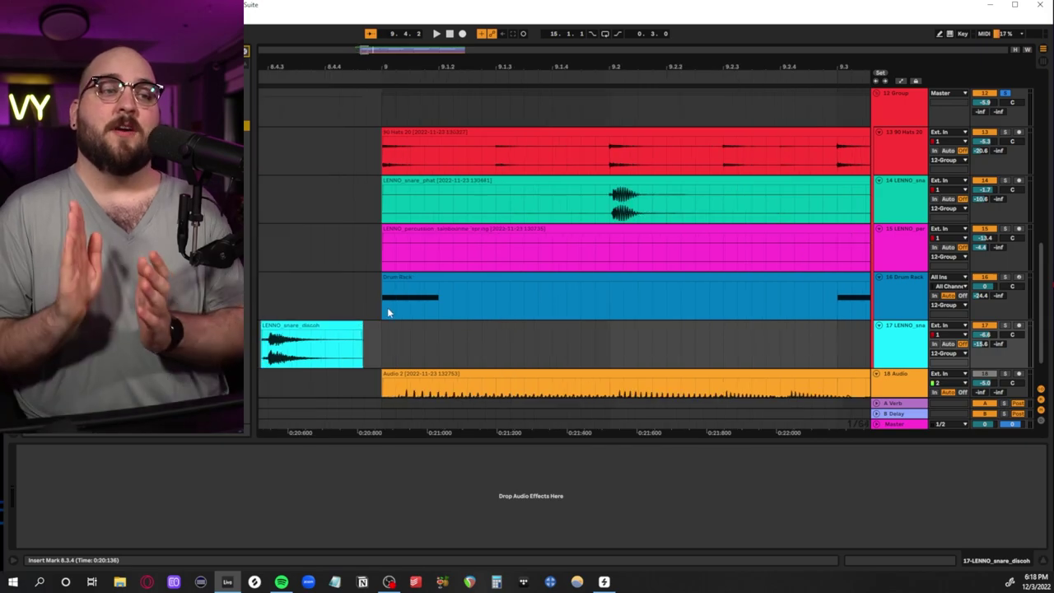
pyautogui.scroll(3, 388, 311)
pyautogui.click(404, 333)
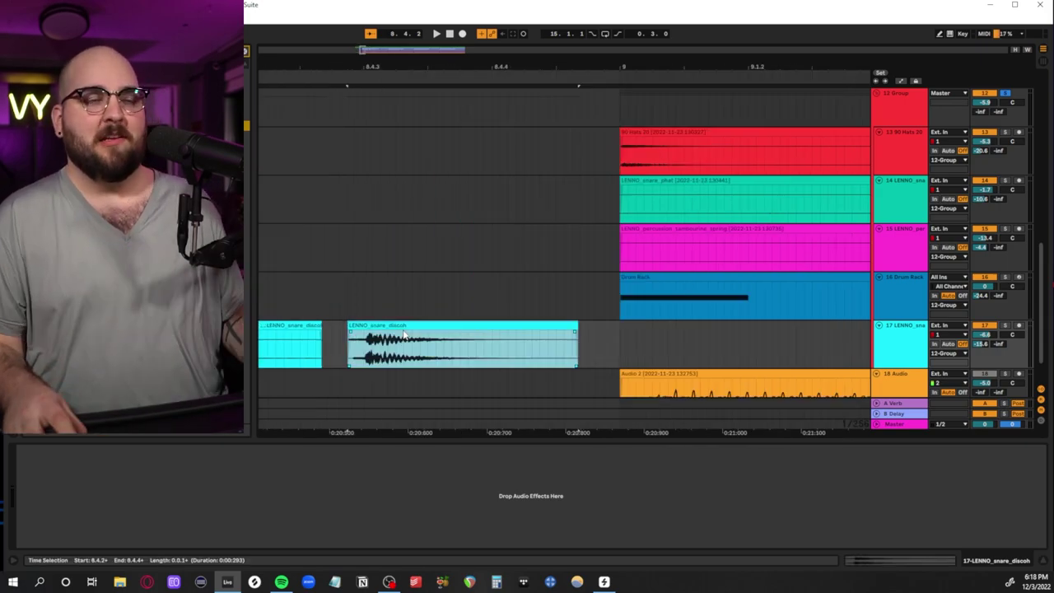
pyautogui.scroll(-3, 579, 337)
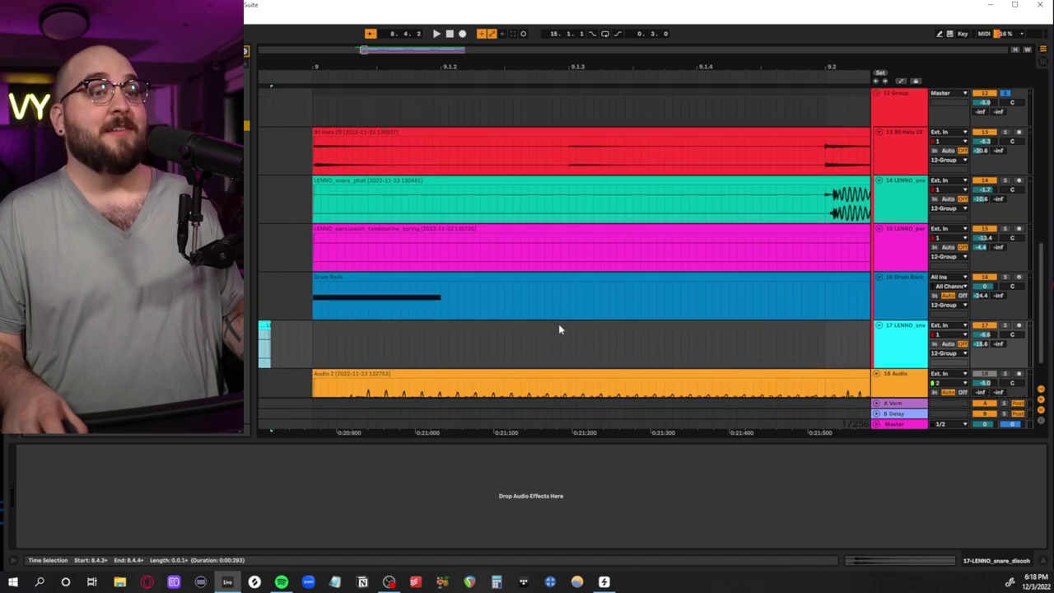
# - Open the Drum Rack's Pro-Q 3 EQ from its clip, inspect it, then close it
pyautogui.click(559, 313)
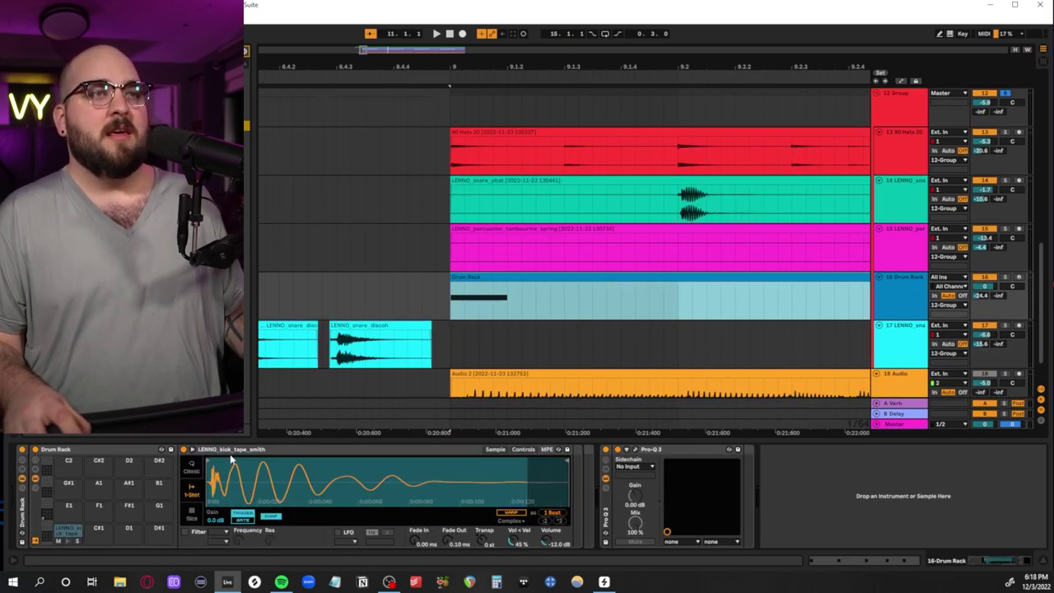
pyautogui.click(605, 466)
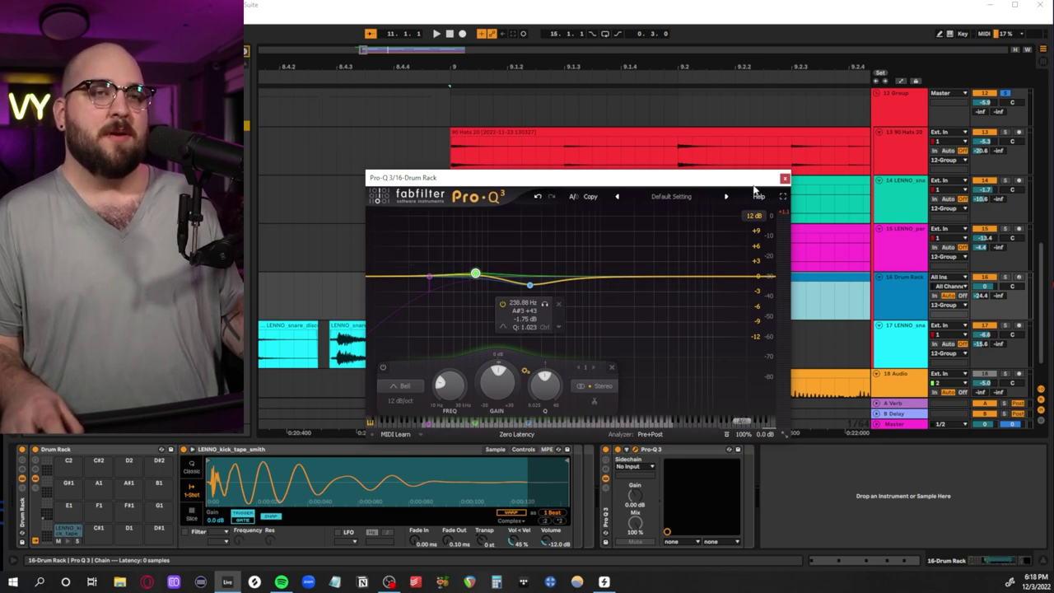
pyautogui.click(784, 178)
pyautogui.hscroll(-3, 600, 293)
pyautogui.hscroll(4, 645, 293)
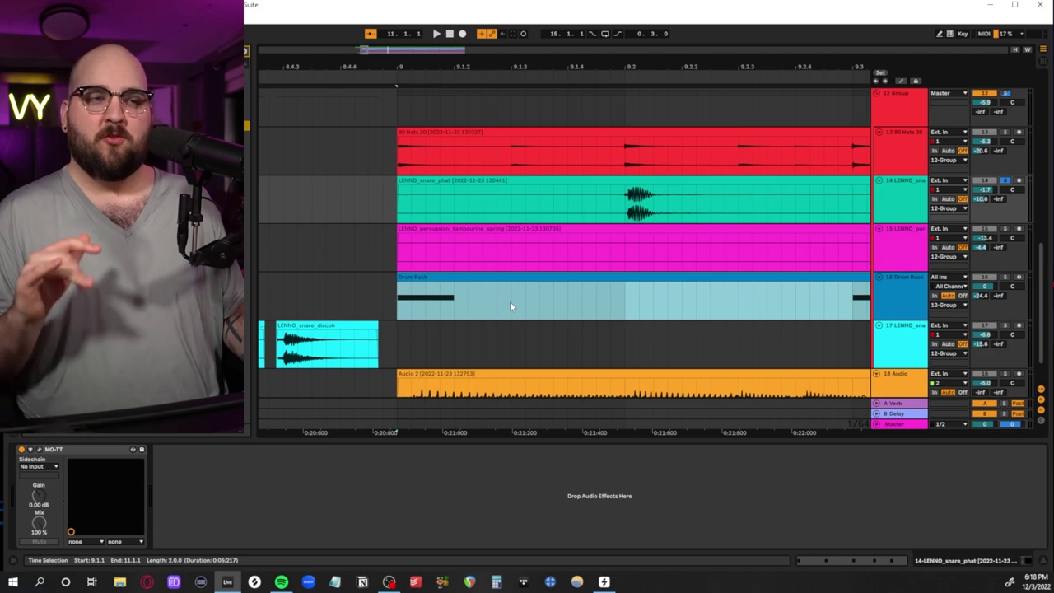
# - Zoom in on the snare hit at 9.2.1 and select a sliver of its onset
pyautogui.hscroll(2, 578, 215)
pyautogui.scroll(5, 579, 215)
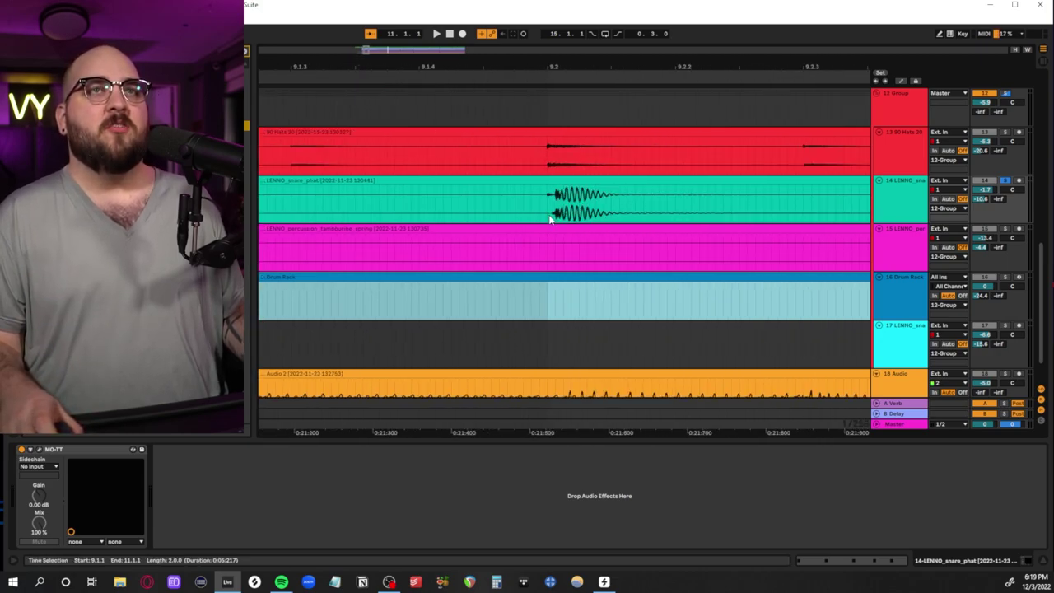
pyautogui.scroll(-5, 550, 214)
pyautogui.click(553, 212)
pyautogui.scroll(5, 562, 213)
pyautogui.scroll(5, 562, 213)
pyautogui.hscroll(-2, 395, 219)
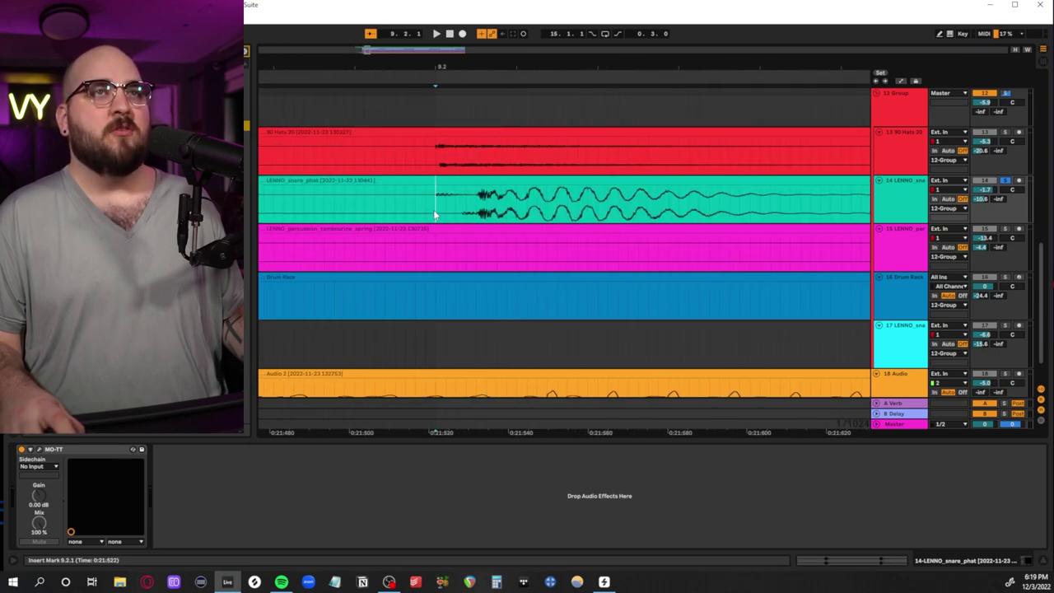
pyautogui.moveTo(436, 214); pyautogui.dragTo(424, 311)
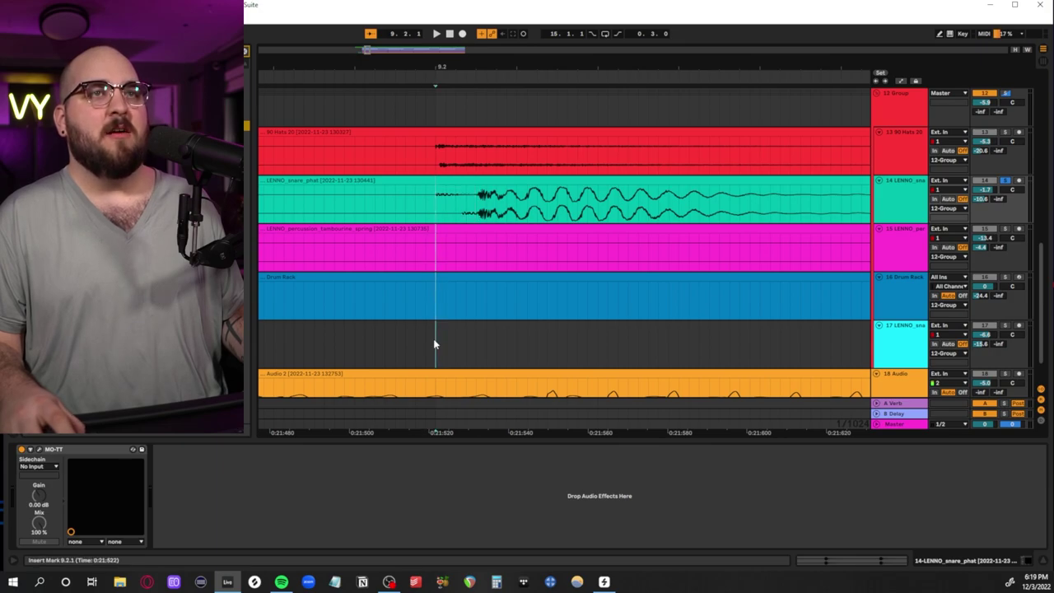
pyautogui.click(434, 343)
# - Select longer stretches of the snare clip from 9.2.1, then clear the selection
pyautogui.scroll(-5, 437, 214)
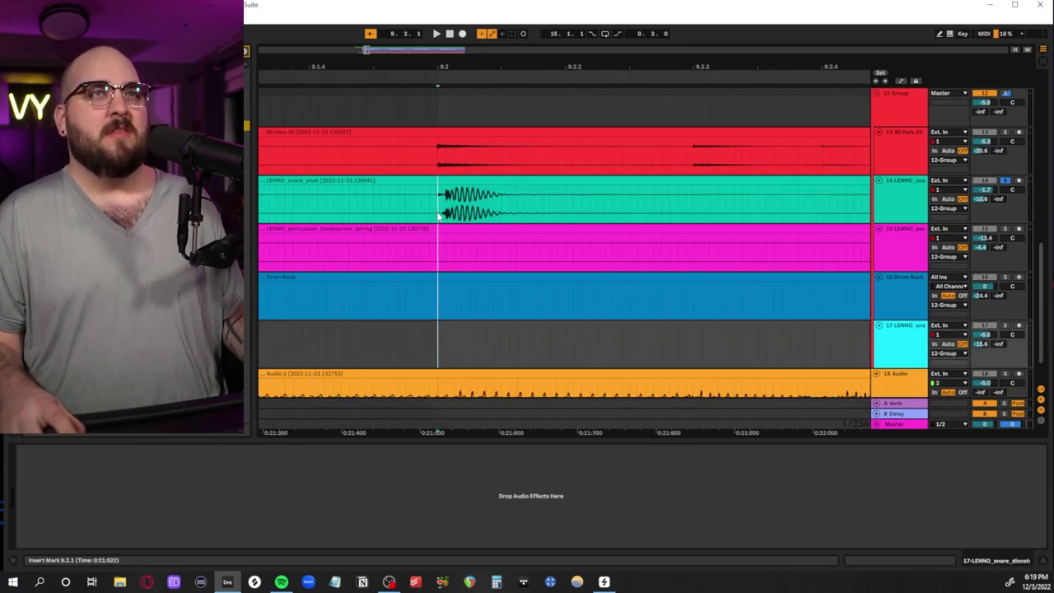
pyautogui.moveTo(437, 213); pyautogui.dragTo(612, 212)
pyautogui.scroll(5, 480, 206)
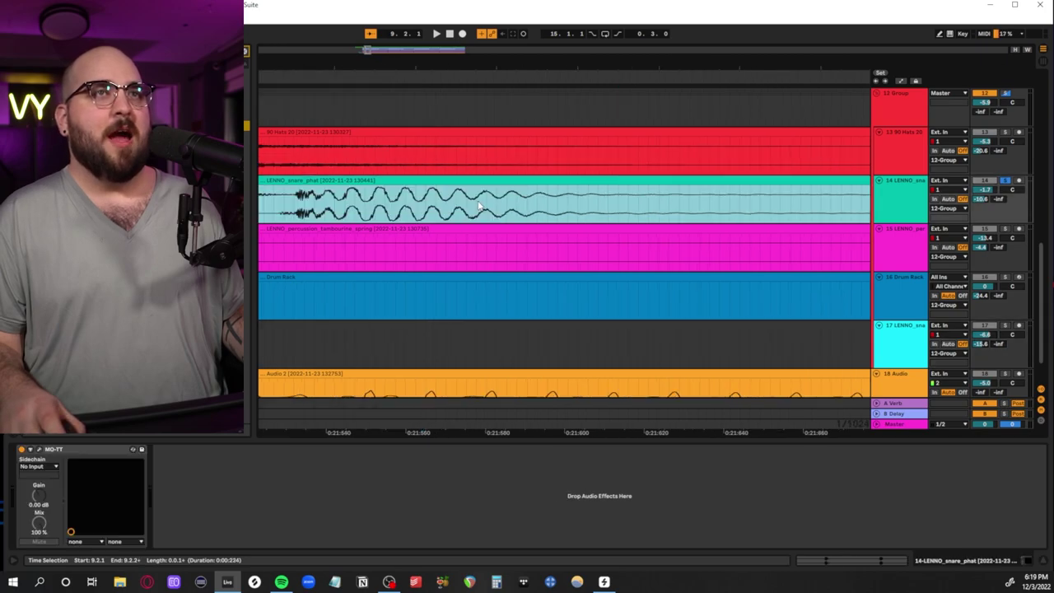
pyautogui.hscroll(-3, 436, 208)
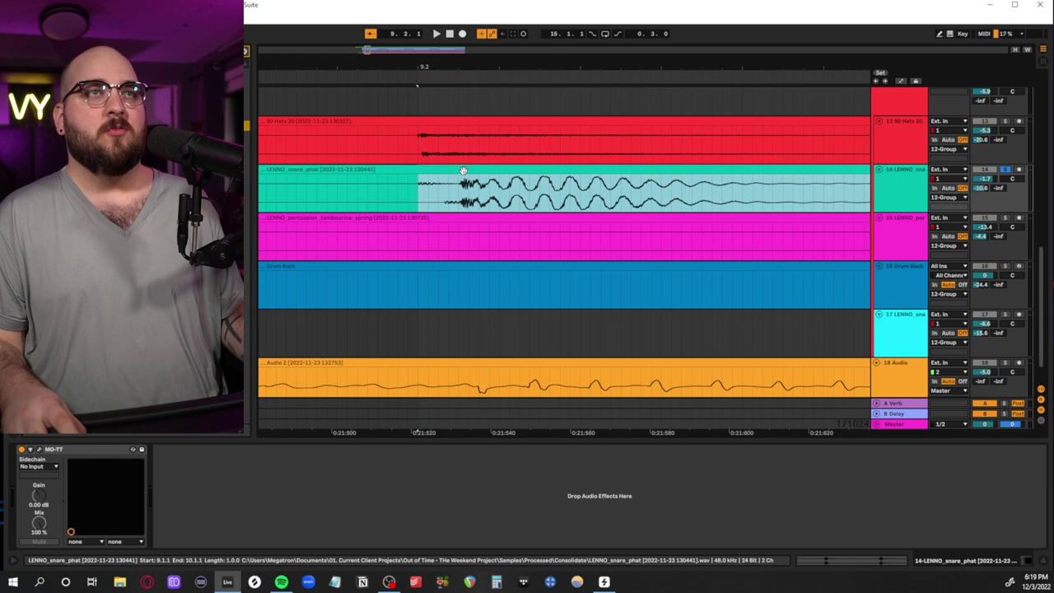
pyautogui.scroll(-2, 745, 148)
pyautogui.moveTo(745, 148); pyautogui.dragTo(416, 171)
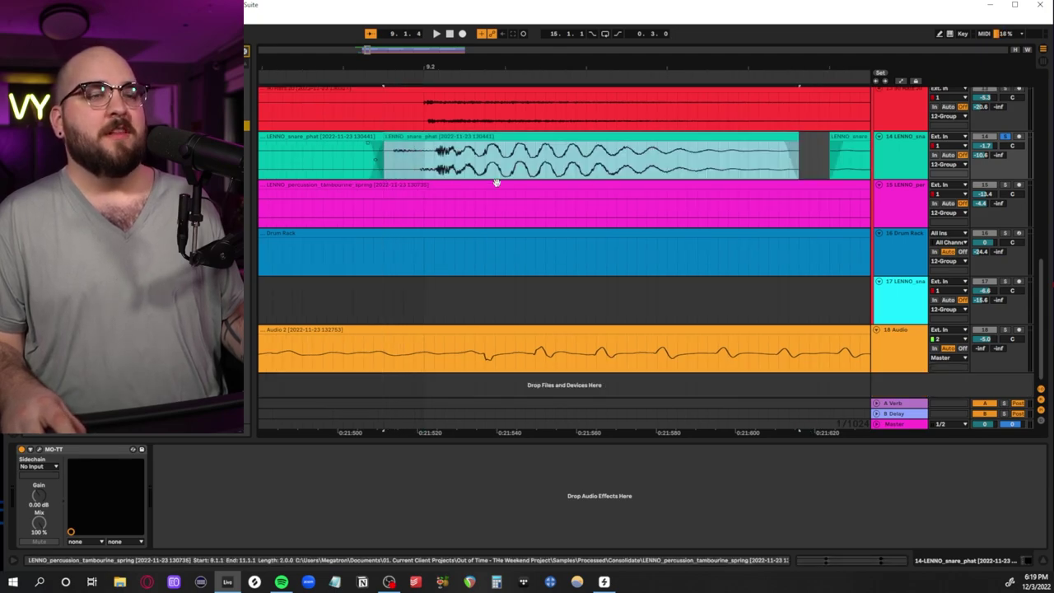
pyautogui.click(404, 169)
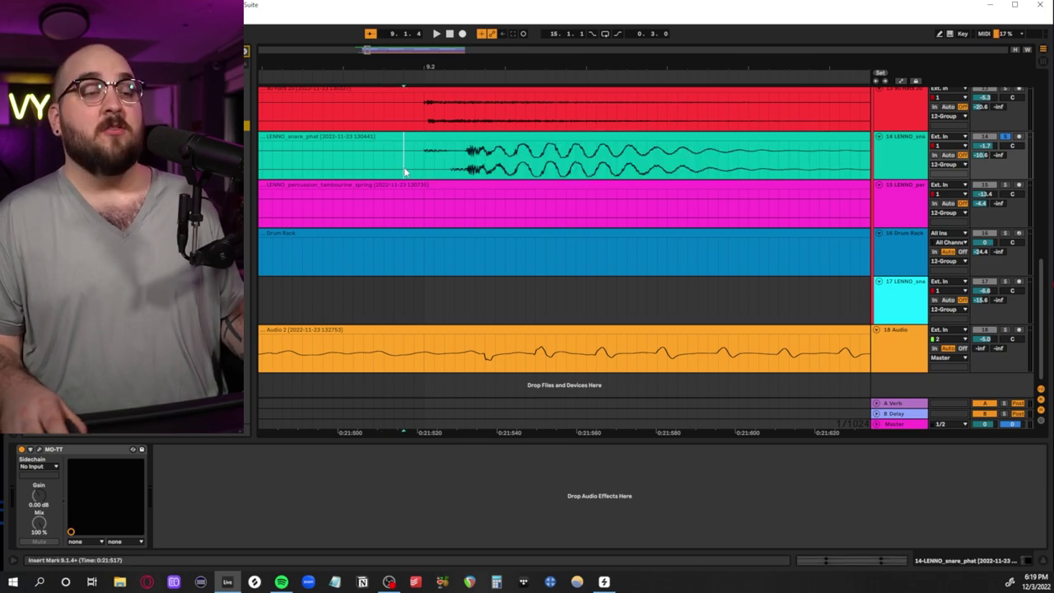
# - Zoom out to several drum bars and select the snare clip from 9.1.1 to 9.2.3
pyautogui.press('x')
pyautogui.scroll(-3, 391, 189)
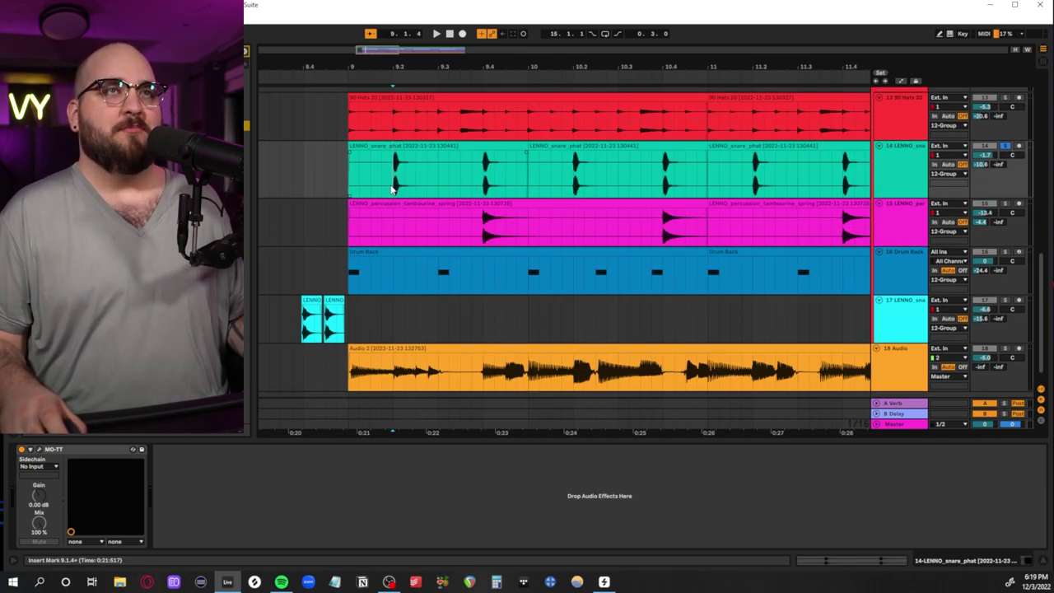
pyautogui.scroll(2, 385, 187)
pyautogui.hscroll(-3, 373, 198)
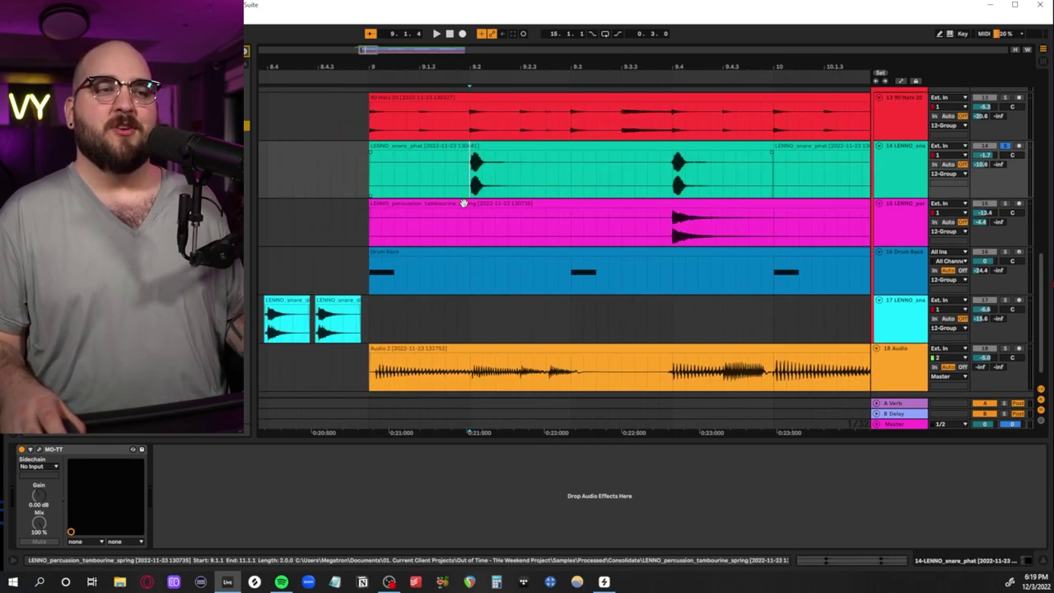
pyautogui.scroll(2, 457, 212)
pyautogui.click(559, 259)
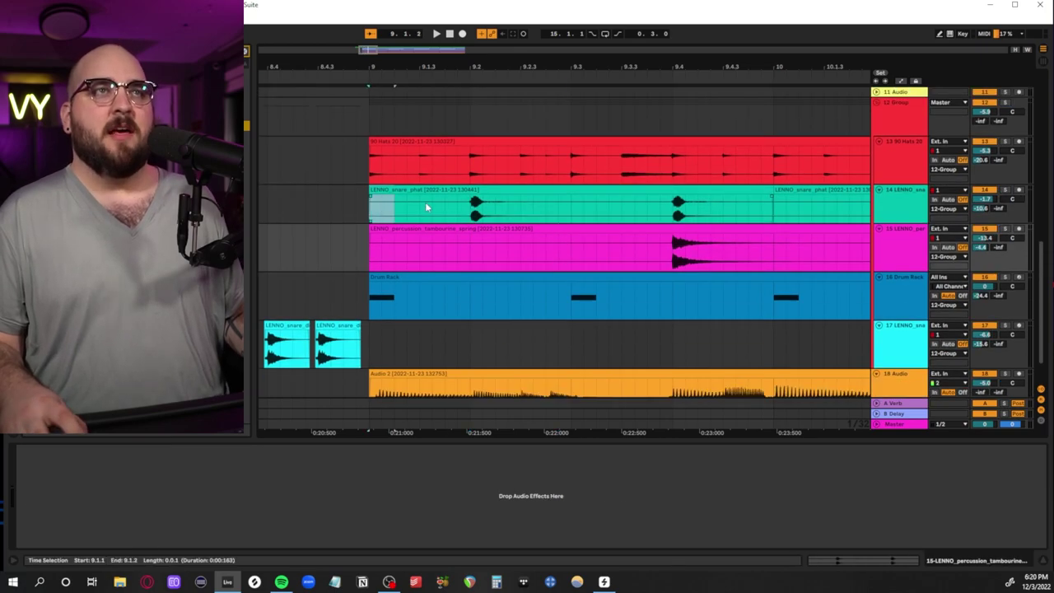
pyautogui.moveTo(438, 208); pyautogui.dragTo(520, 206)
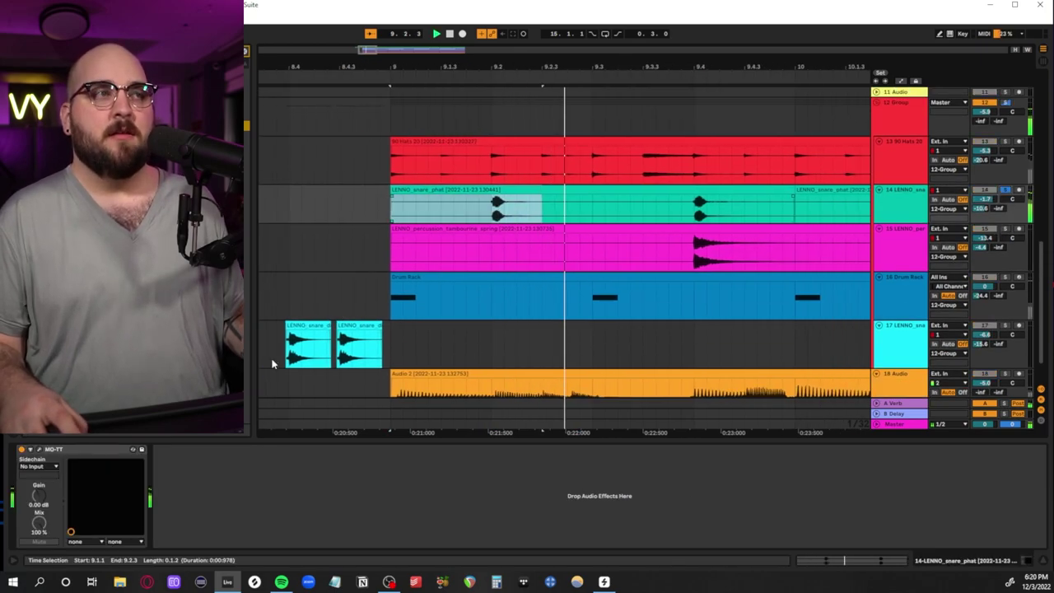
# - Review the snare's MO-TT settings (Amount 37.0), close it, and select the tambourine clip
pyautogui.hotkey('ctrl', 'alt', 'p')
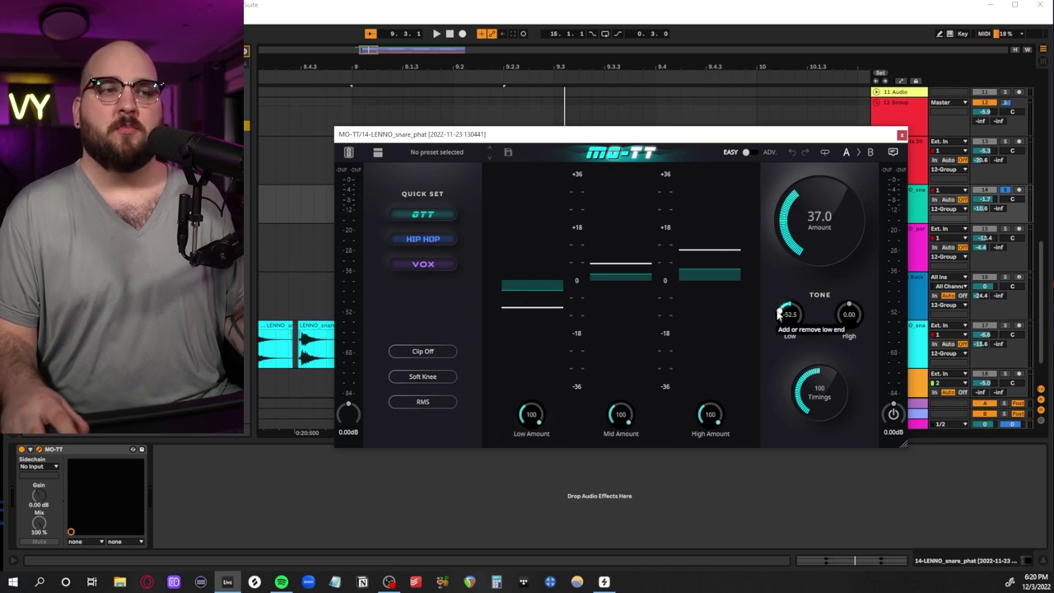
pyautogui.click(901, 135)
pyautogui.click(1016, 241)
pyautogui.hscroll(1, 617, 247)
pyautogui.moveTo(586, 247); pyautogui.dragTo(715, 250)
# - Select tambourine hits near 9.4, set the start to 9.1.1 and play the drums
pyautogui.hscroll(1, 555, 248)
pyautogui.scroll(-1, 556, 247)
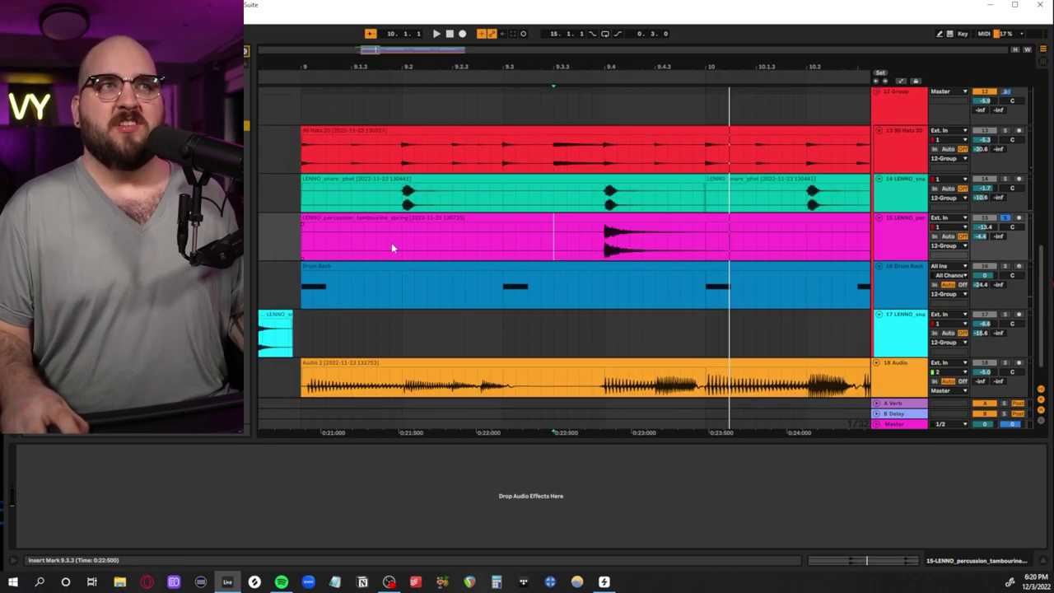
pyautogui.moveTo(392, 241); pyautogui.dragTo(536, 242)
pyautogui.moveTo(605, 246); pyautogui.dragTo(631, 249)
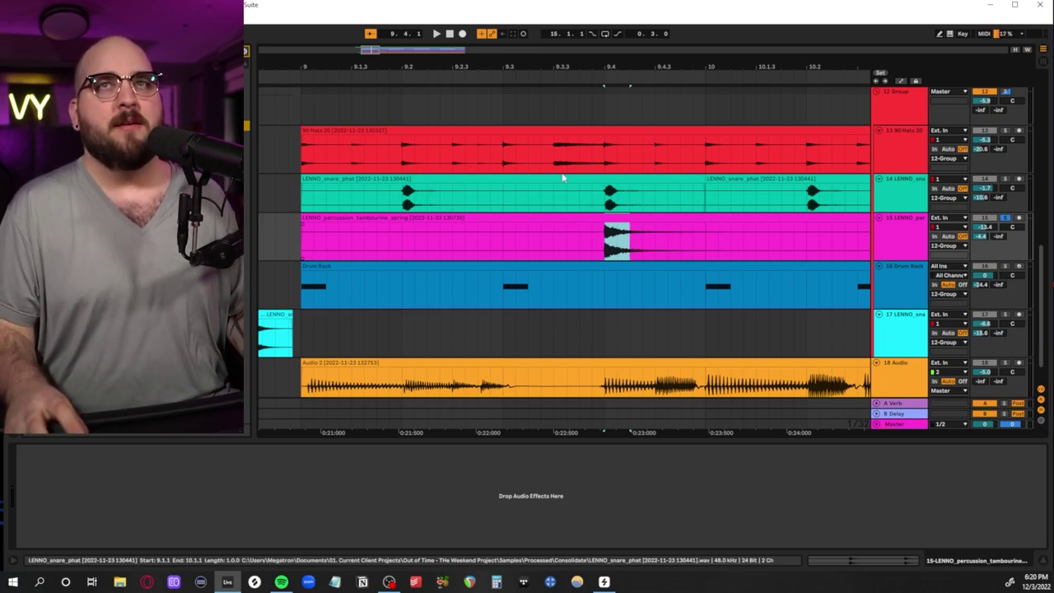
pyautogui.click(1010, 132)
pyautogui.press('space')
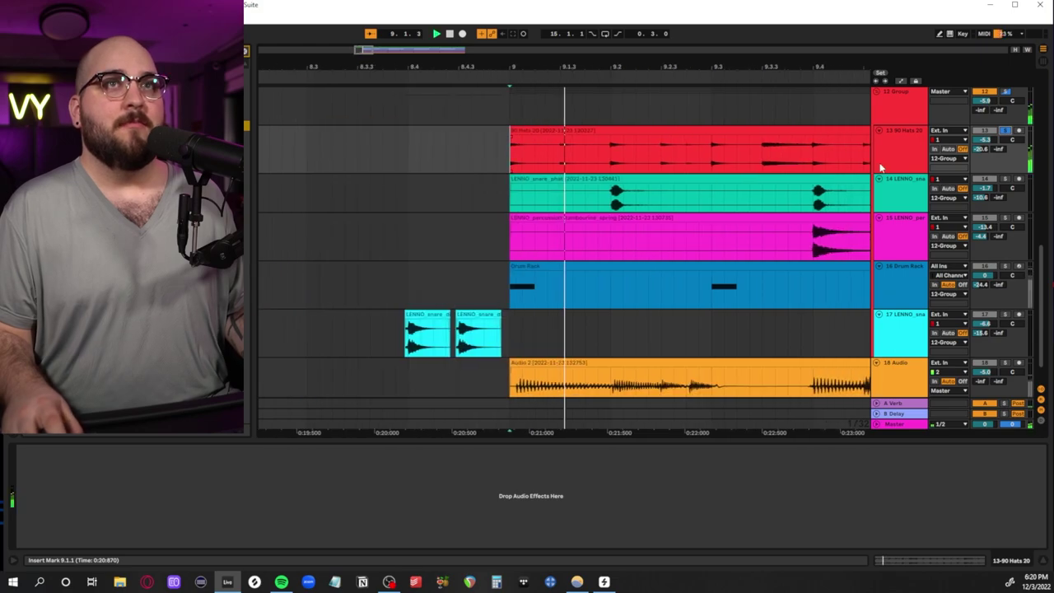
pyautogui.press('Up')
# - Open the 12 Group's Scheps Omni Channel (B: Crush Drums) and play to hear it
pyautogui.press('space')
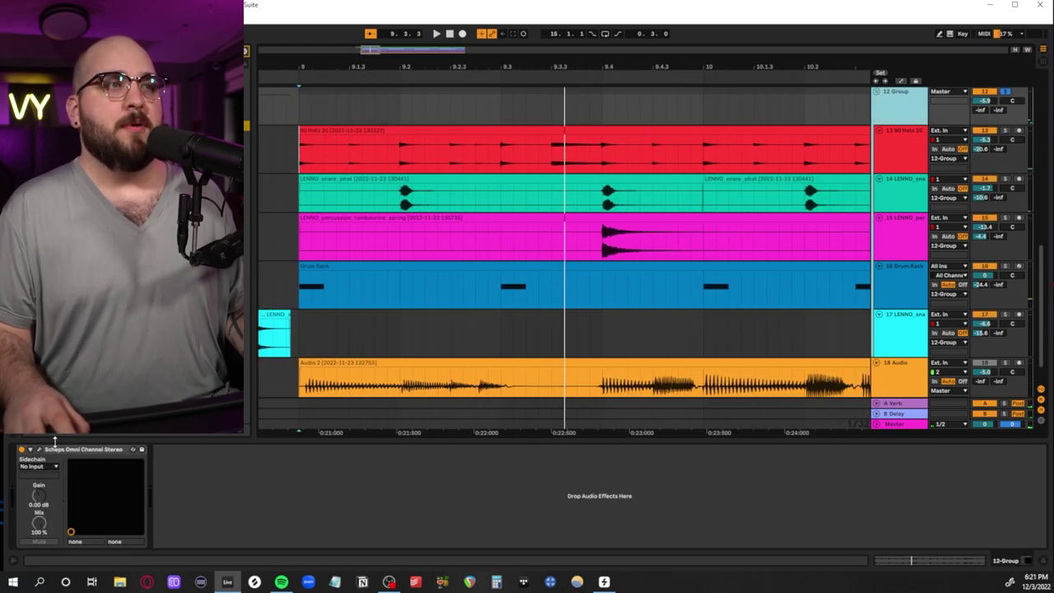
pyautogui.click(36, 452)
pyautogui.moveTo(501, 129); pyautogui.dragTo(642, 141)
pyautogui.press('space')
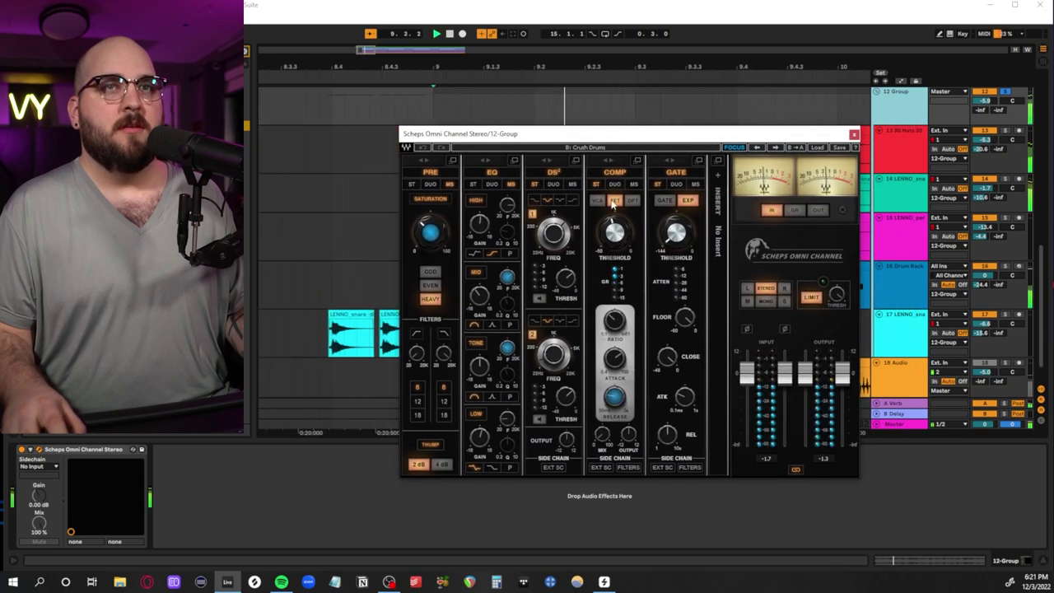
# - Close the Scheps Omni Channel window and let the arrangement fill the window height
pyautogui.click(31, 450)
pyautogui.scroll(-5, 607, 260)
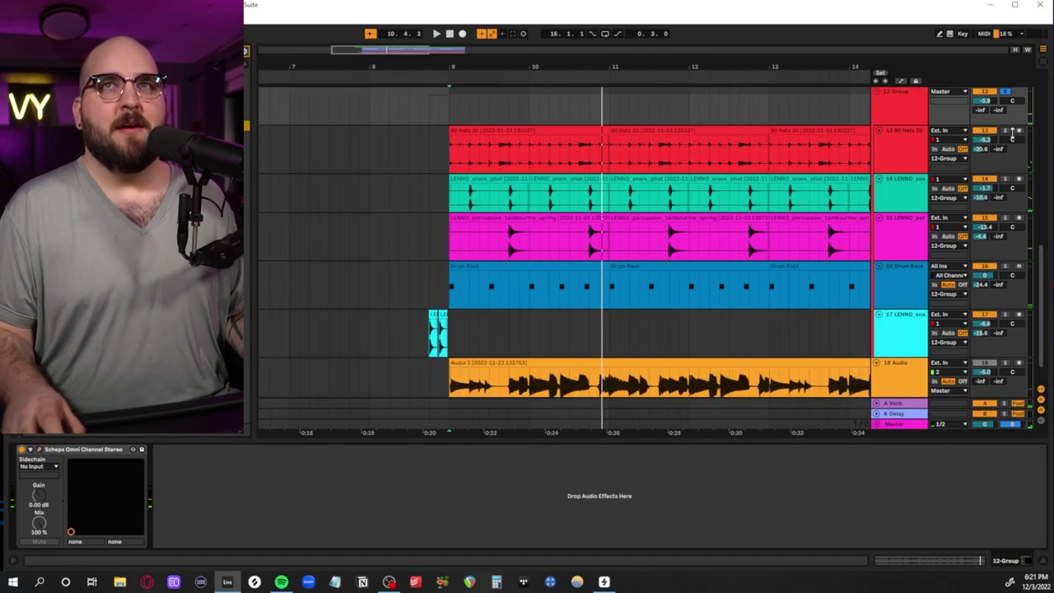
pyautogui.hotkey('ctrl', 'alt', 'l')
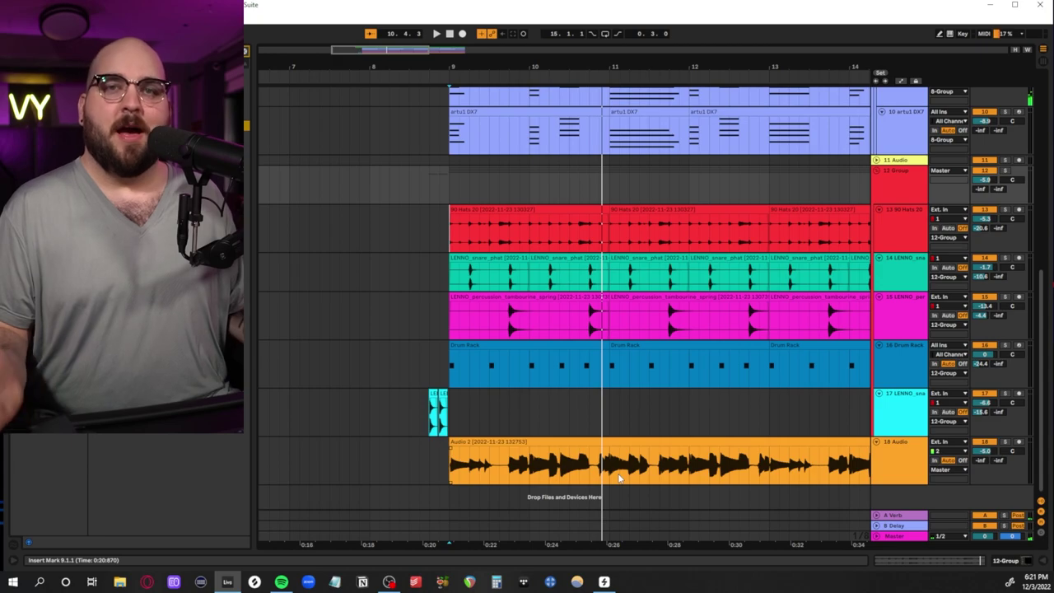
# - Scroll through the synth, keys and drum tracks as the song plays past bar 16
pyautogui.scroll(5, 499, 269)
pyautogui.scroll(1, 498, 269)
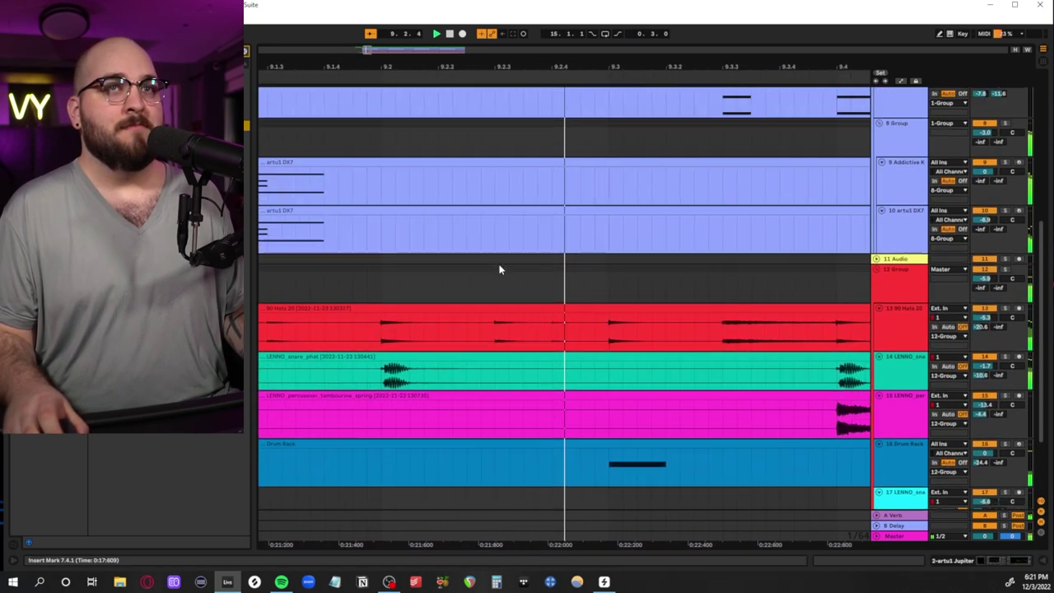
pyautogui.scroll(5, 498, 269)
pyautogui.keyDown('ctrl'); pyautogui.scroll(-4, 423, 294); pyautogui.keyUp('ctrl')
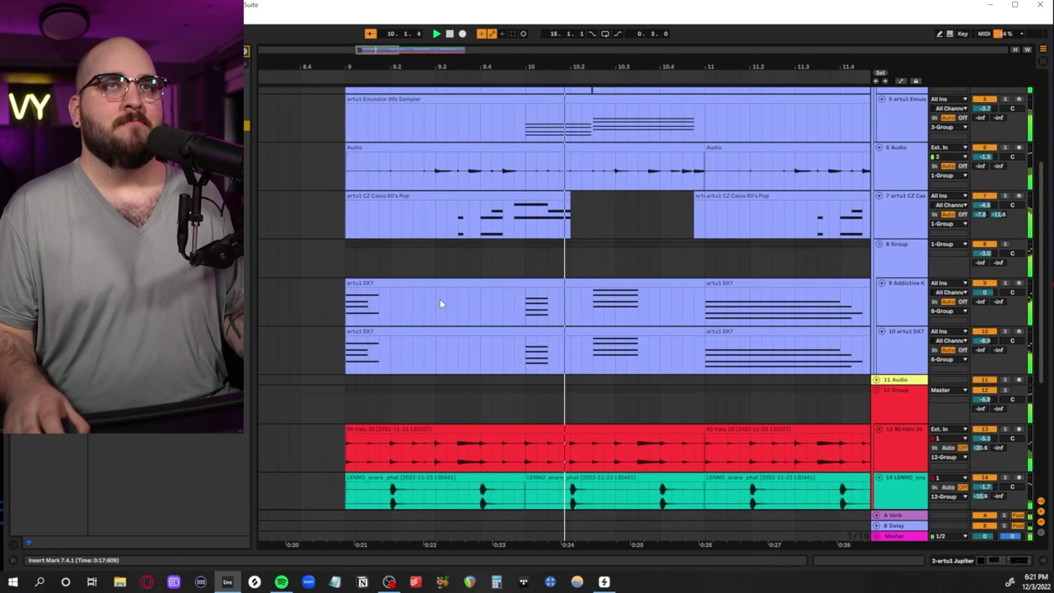
pyautogui.scroll(4, 440, 299)
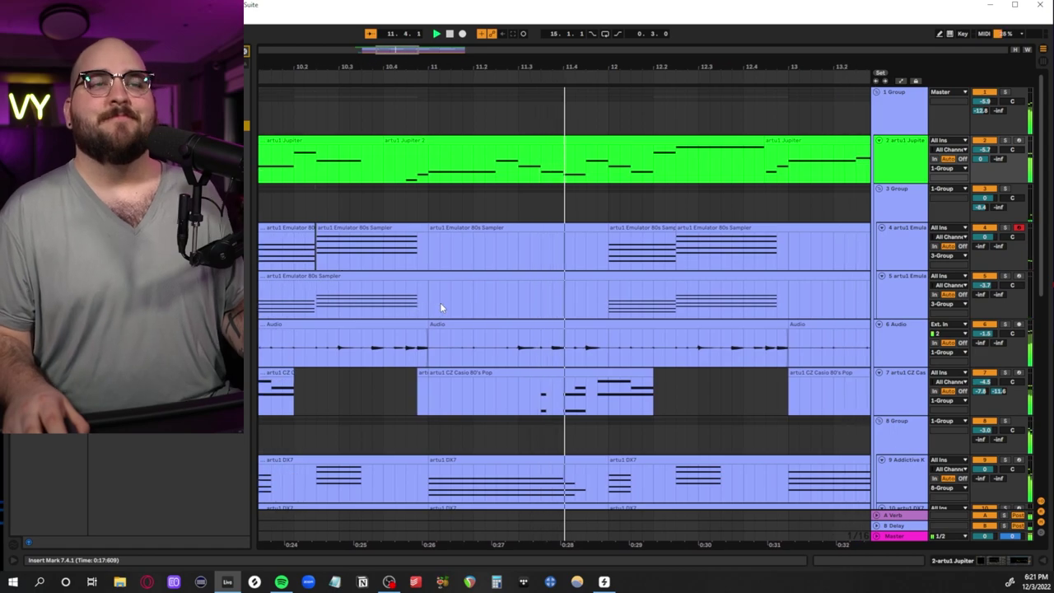
pyautogui.scroll(-6, 440, 303)
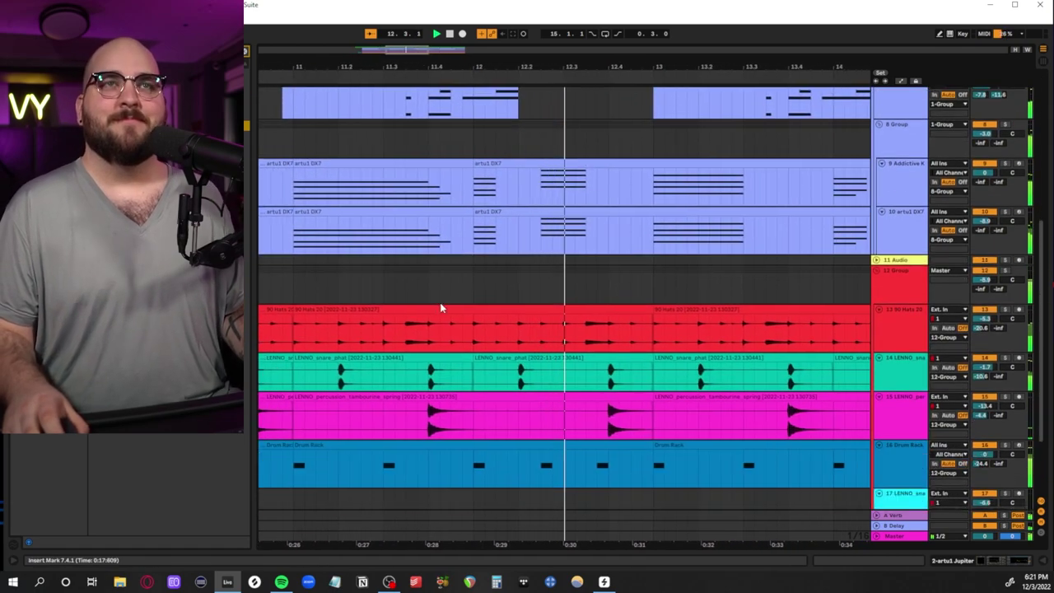
pyautogui.scroll(-4, 439, 302)
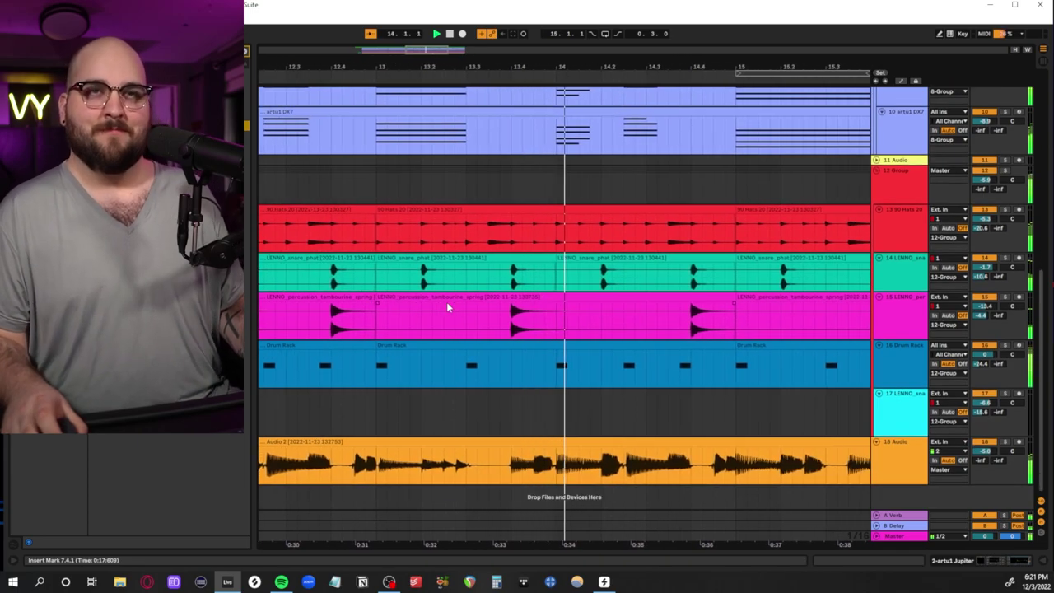
pyautogui.scroll(7, 447, 301)
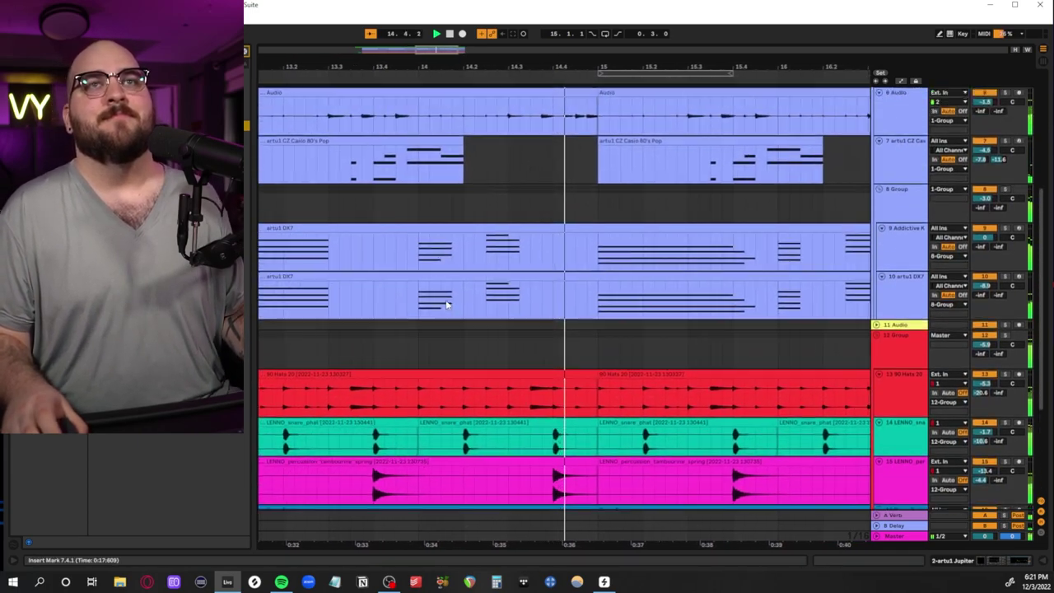
pyautogui.scroll(8, 446, 306)
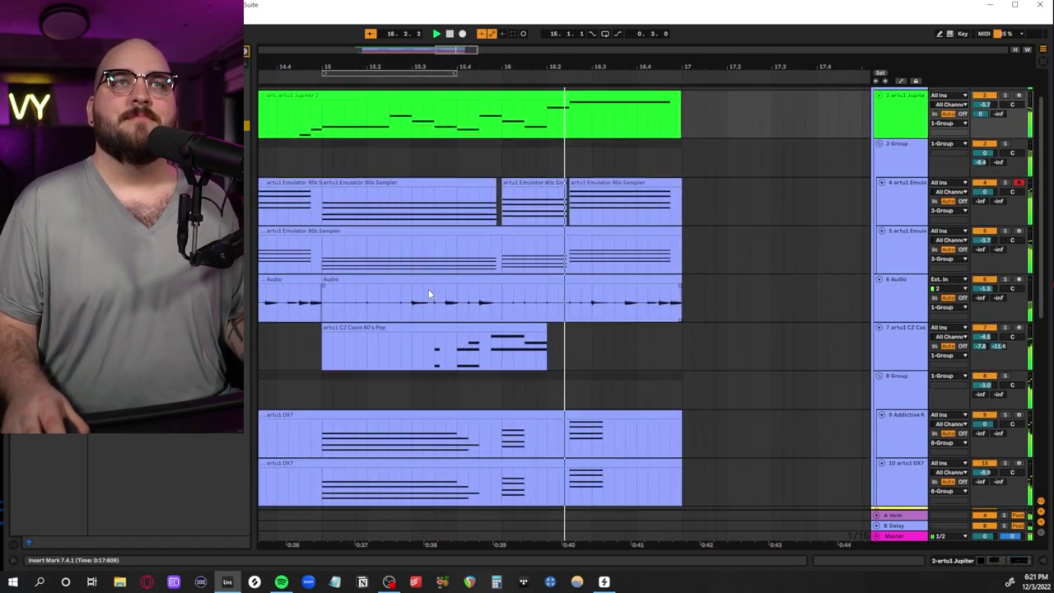
pyautogui.hscroll(-5, 428, 294)
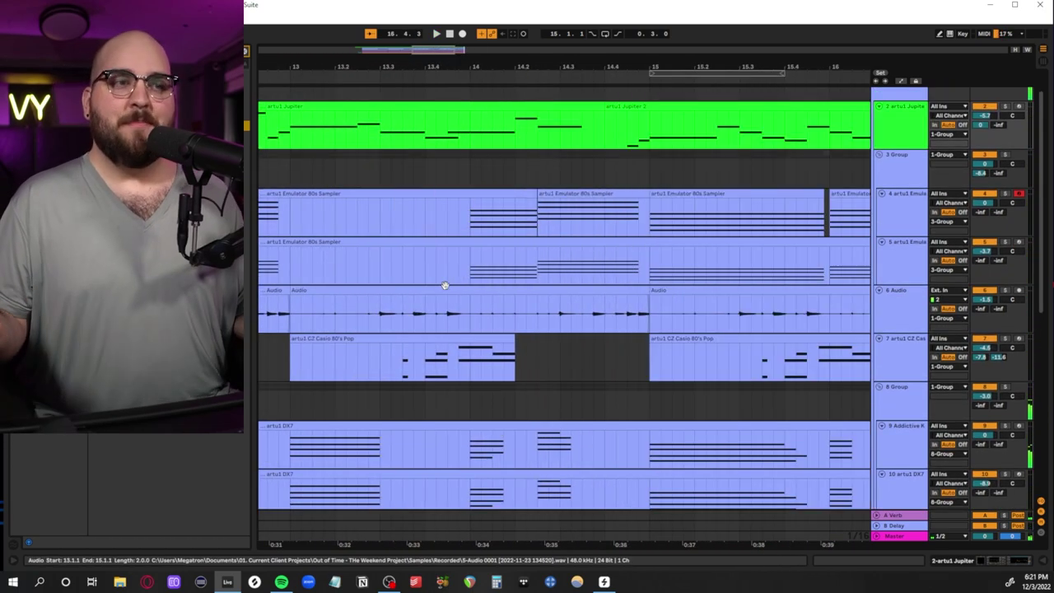